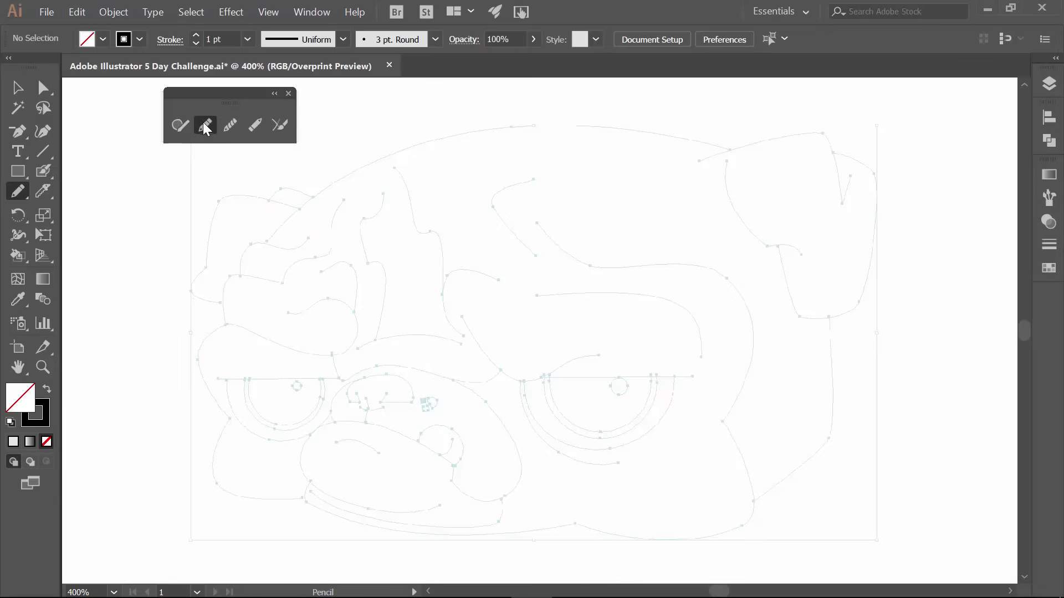
double_click(204, 127)
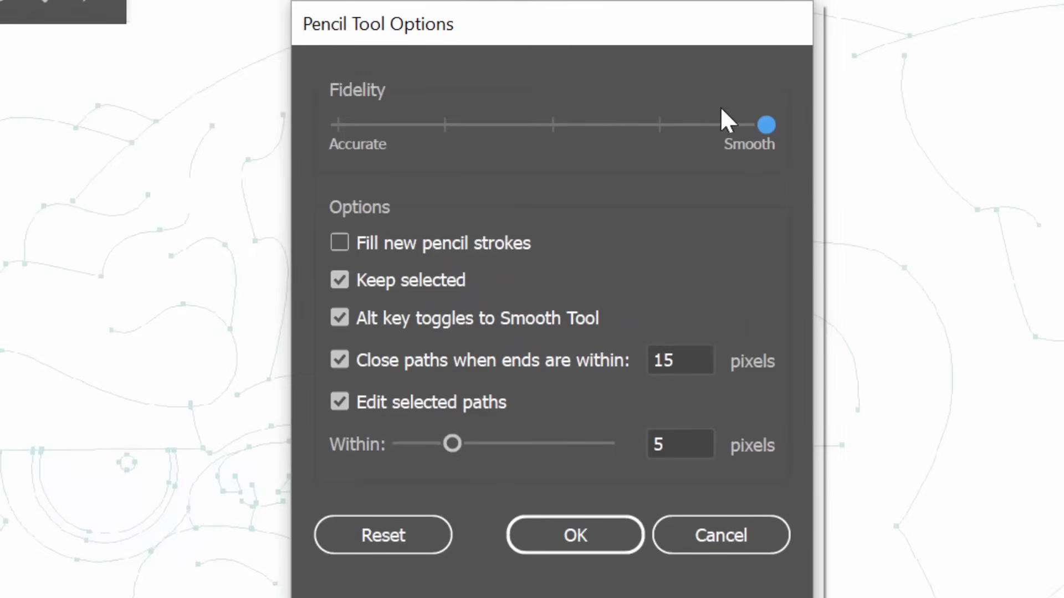
click(653, 126)
click(557, 124)
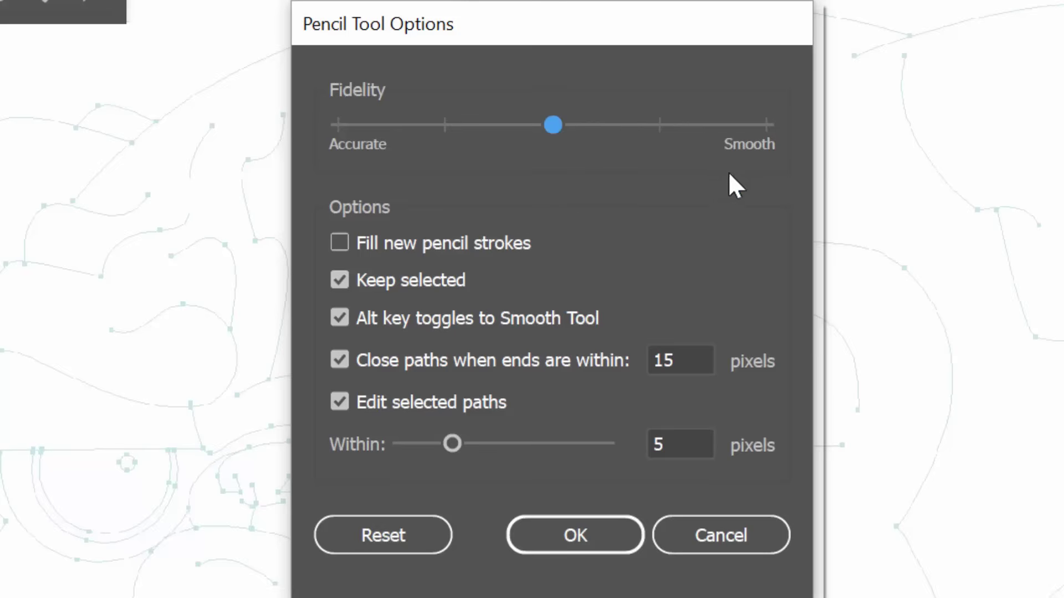
click(769, 127)
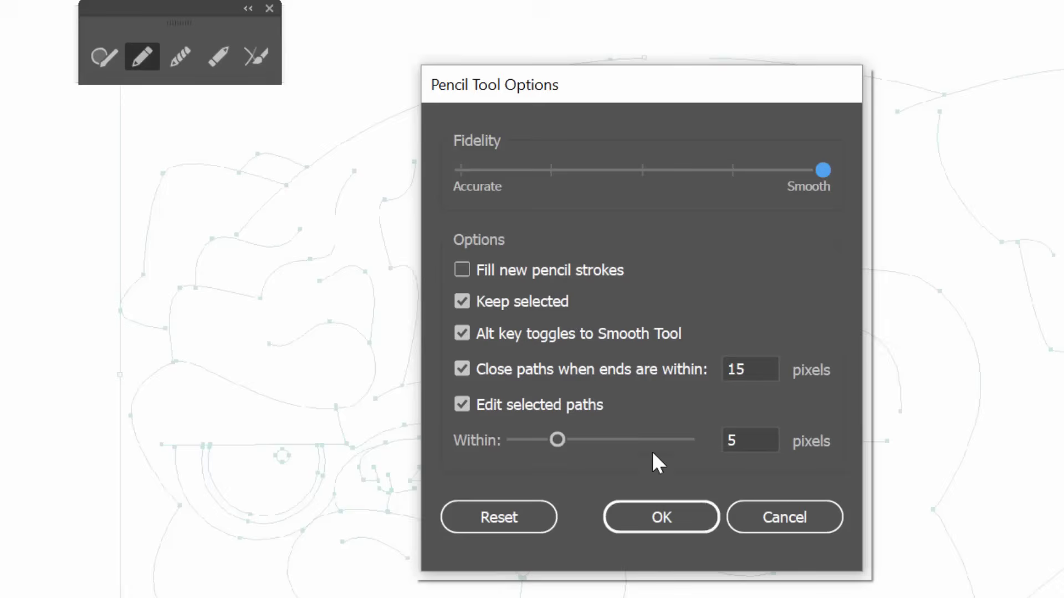
click(643, 515)
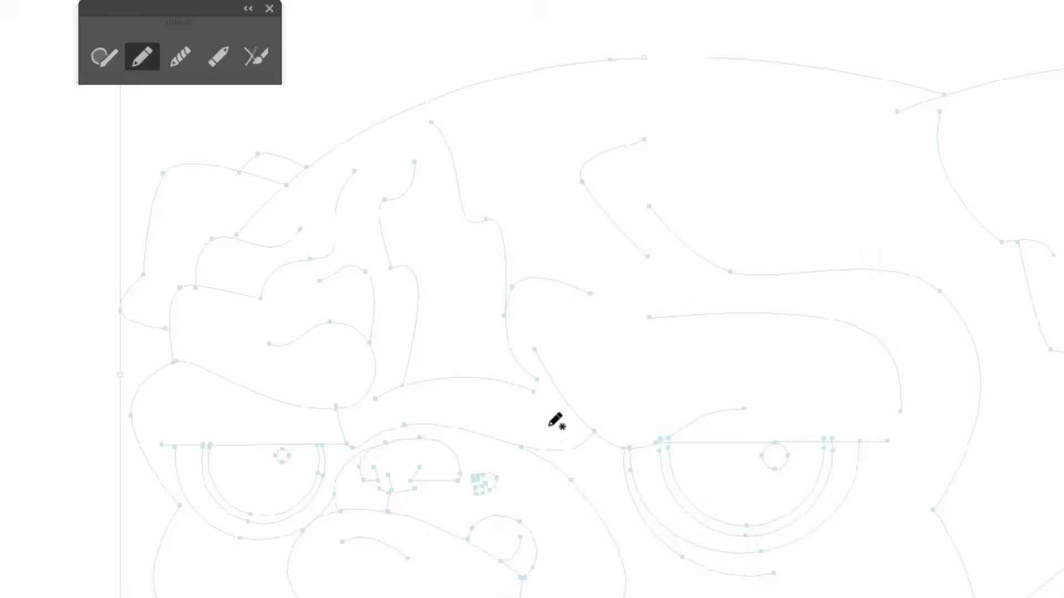
Zoom in on the forehead and trace the wavy wrinkle and the small arc above it in black
key(z)
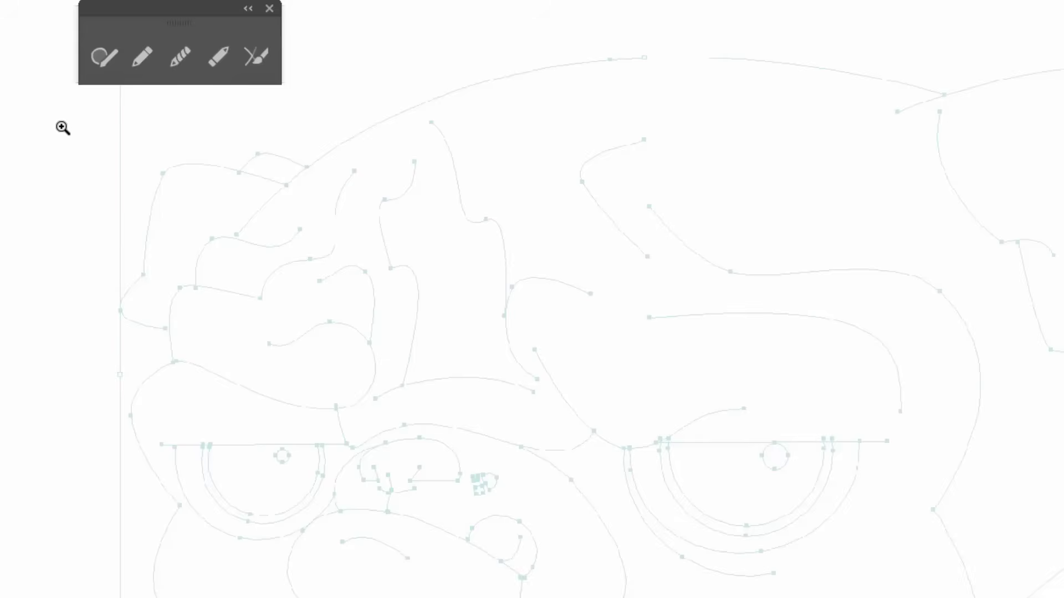
drag(63, 128, 483, 385)
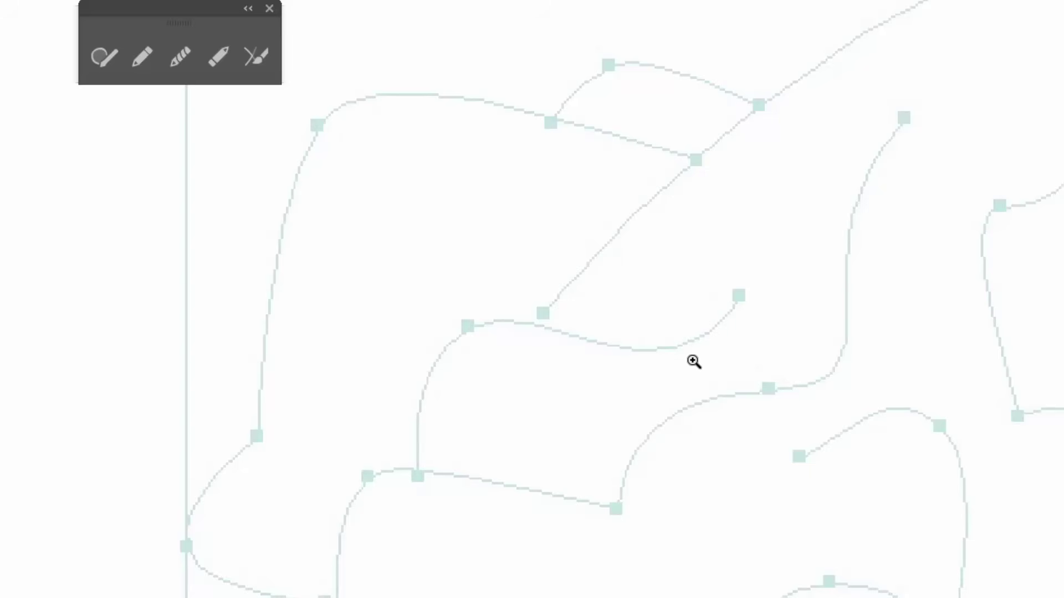
key(n)
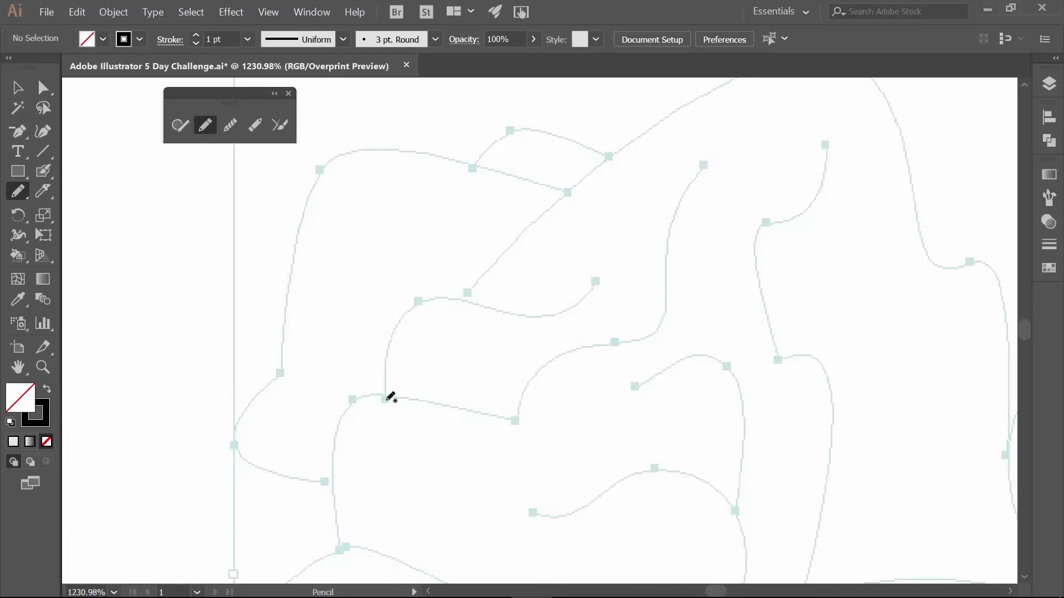
mouse_move(386, 400)
mouse_down()
mouse_move(409, 308)
mouse_move(449, 297)
mouse_move(540, 314)
mouse_move(599, 278)
mouse_up()
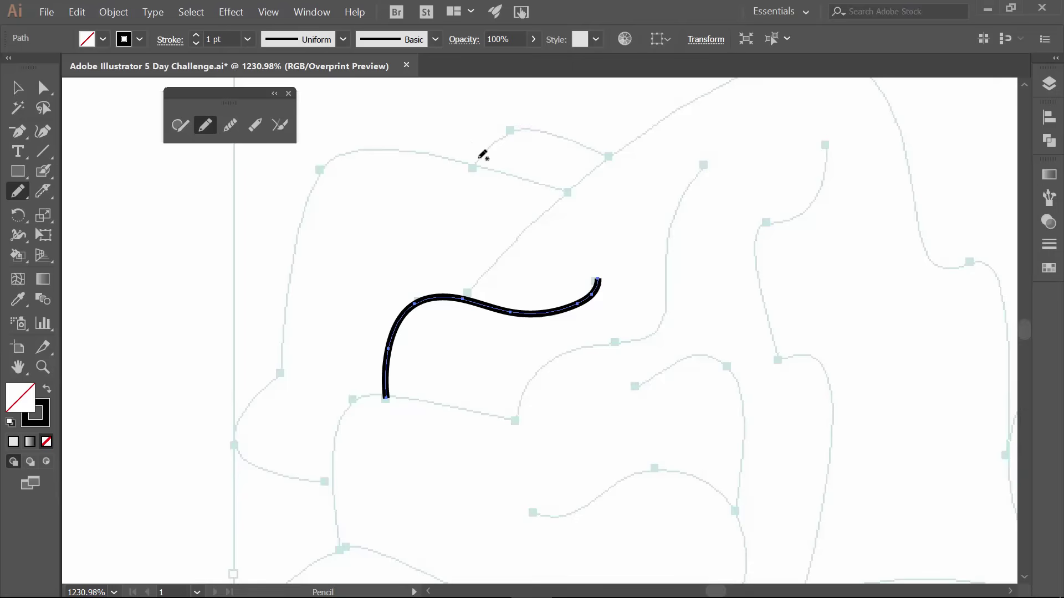
mouse_move(472, 168)
mouse_down()
mouse_move(508, 134)
mouse_move(530, 130)
mouse_move(607, 160)
mouse_up()
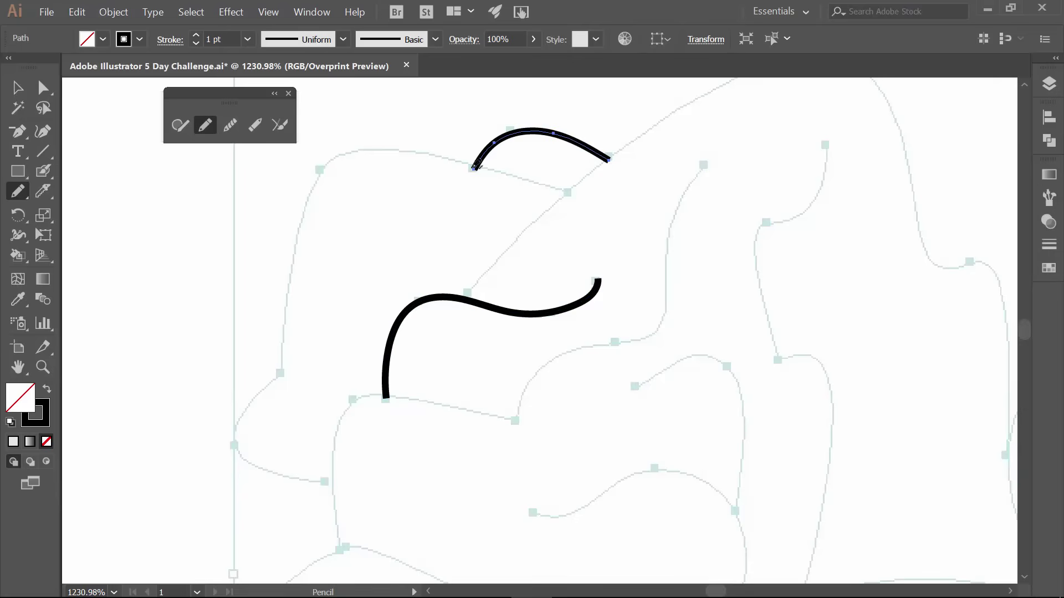
Trace the long fold at the forehead's left edge, extending it down around the left side
key(ctrl+minus)
key(ctrl+minus)
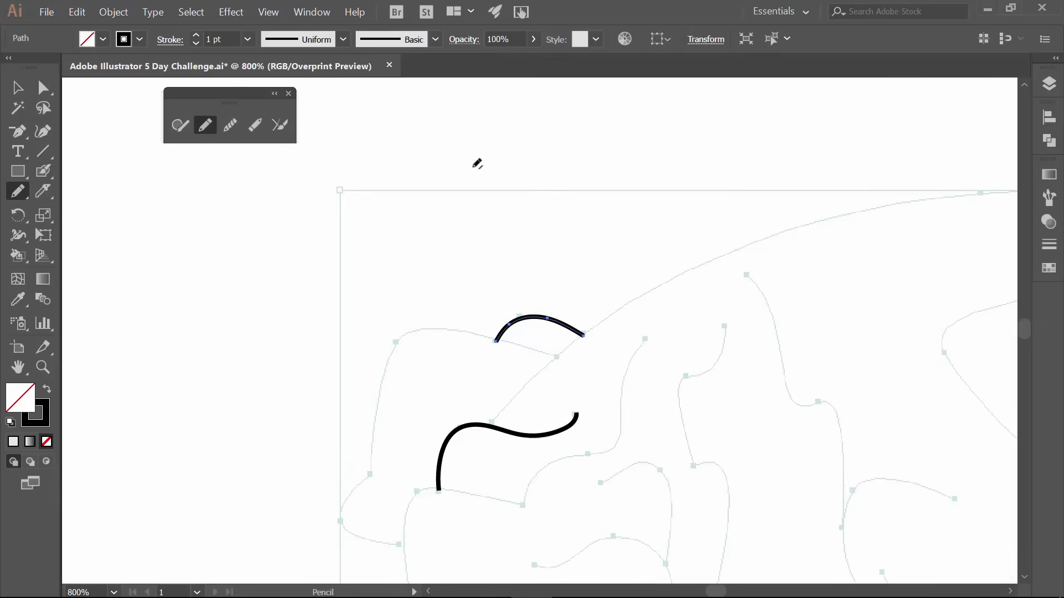
mouse_move(532, 373)
mouse_down()
mouse_move(527, 257)
mouse_move(528, 266)
mouse_up()
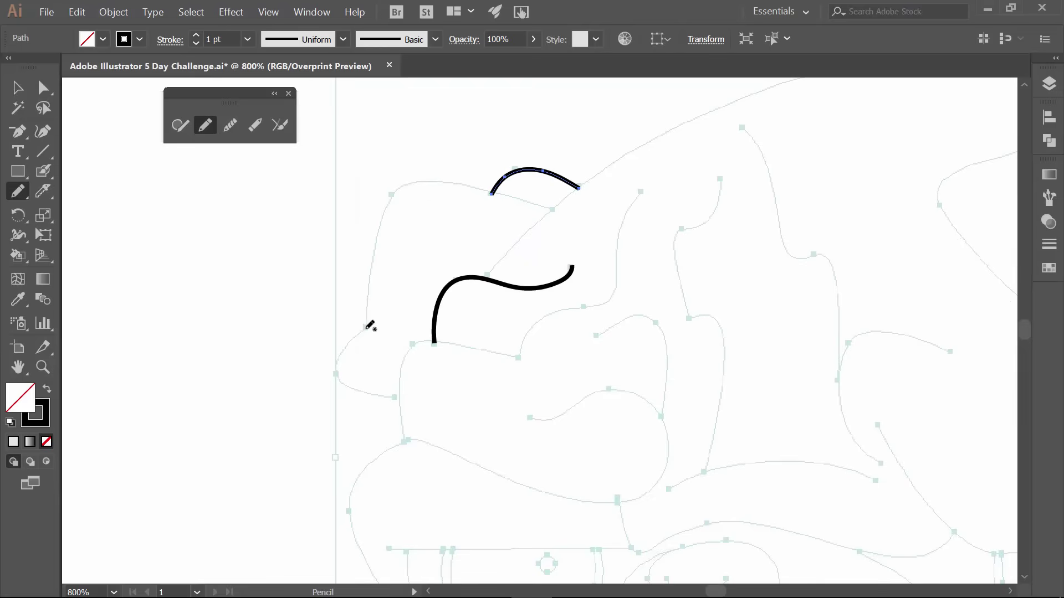
mouse_move(366, 328)
mouse_down()
mouse_move(378, 231)
mouse_move(404, 185)
mouse_move(486, 188)
mouse_move(549, 211)
mouse_up()
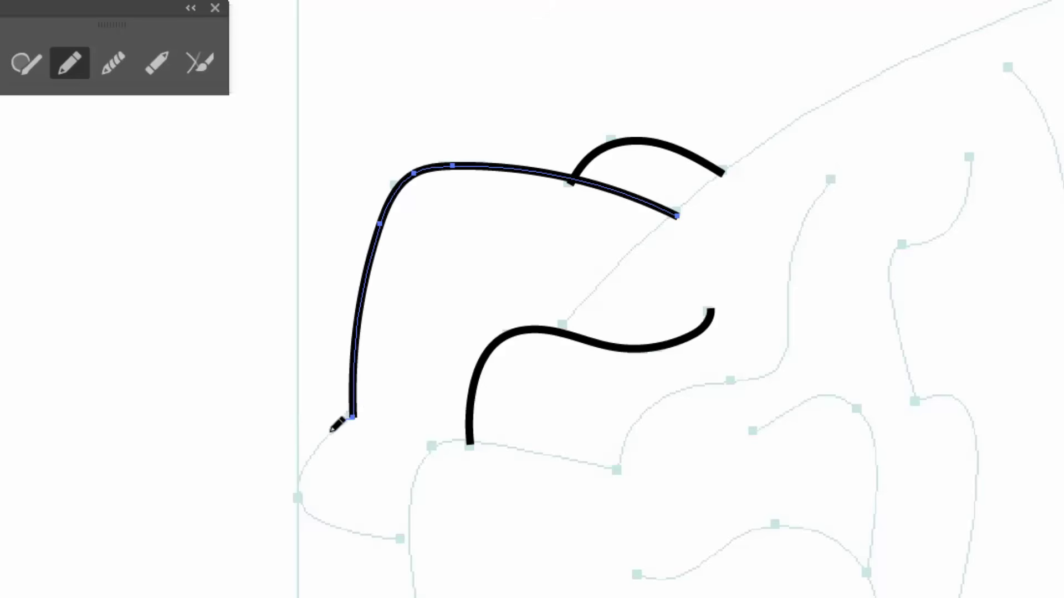
mouse_move(309, 450)
mouse_down()
mouse_move(296, 491)
mouse_move(317, 515)
mouse_move(407, 540)
mouse_up()
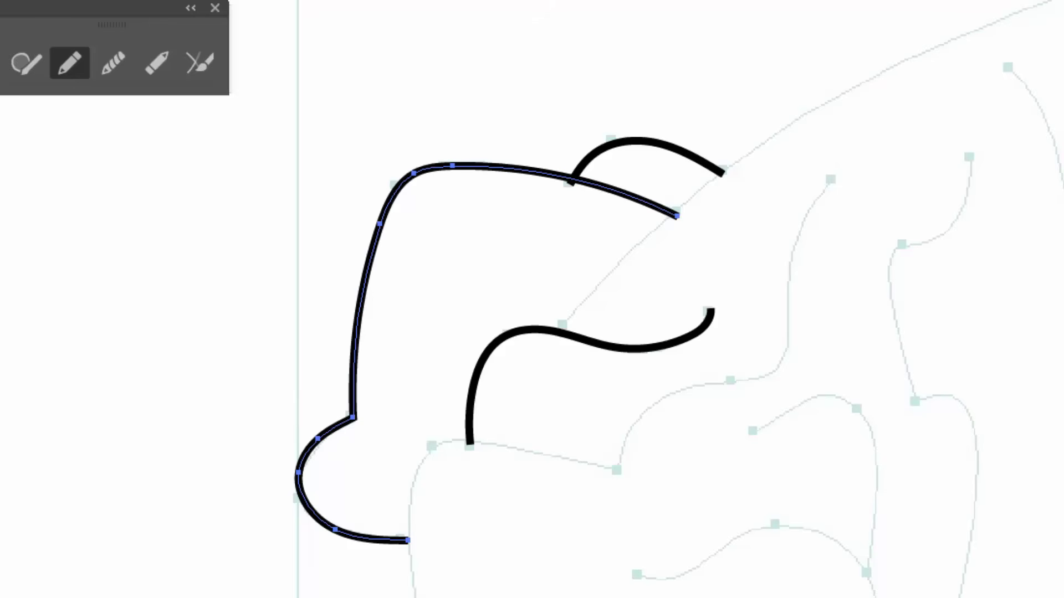
Trace the lower wrinkles along the reference lines and around the guide curve
mouse_move(419, 597)
mouse_down()
mouse_move(410, 500)
mouse_move(432, 452)
mouse_move(489, 438)
mouse_move(616, 471)
mouse_move(623, 438)
mouse_move(658, 402)
mouse_move(690, 385)
mouse_move(767, 376)
mouse_move(786, 359)
mouse_move(796, 246)
mouse_move(828, 177)
mouse_up()
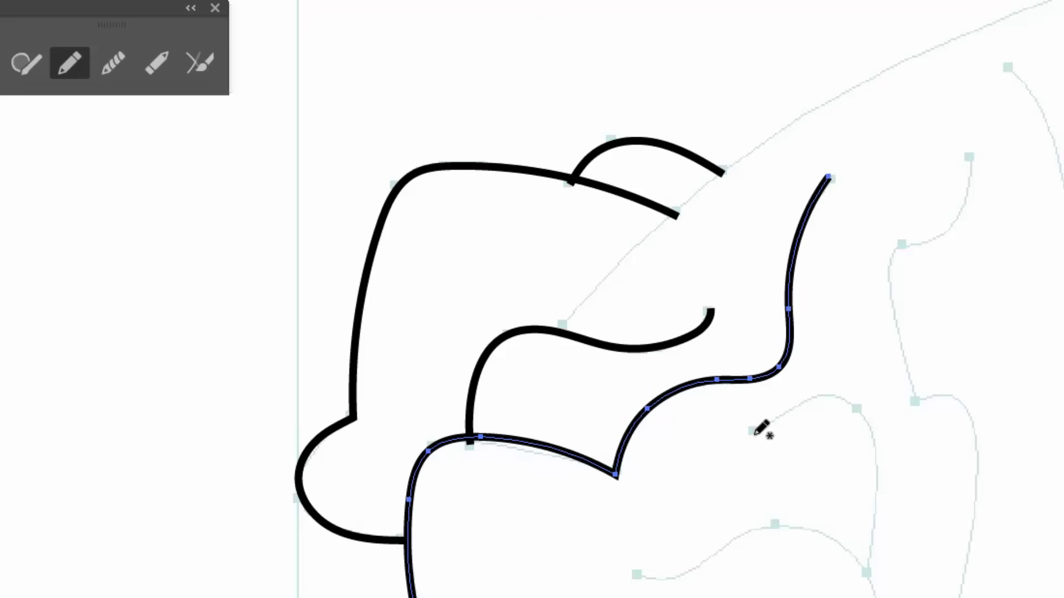
mouse_move(754, 431)
mouse_down()
mouse_move(806, 400)
mouse_move(846, 404)
mouse_move(873, 459)
mouse_move(867, 574)
mouse_up()
mouse_move(635, 574)
mouse_down()
mouse_move(682, 572)
mouse_move(730, 529)
mouse_move(784, 521)
mouse_move(839, 544)
mouse_move(864, 574)
mouse_up()
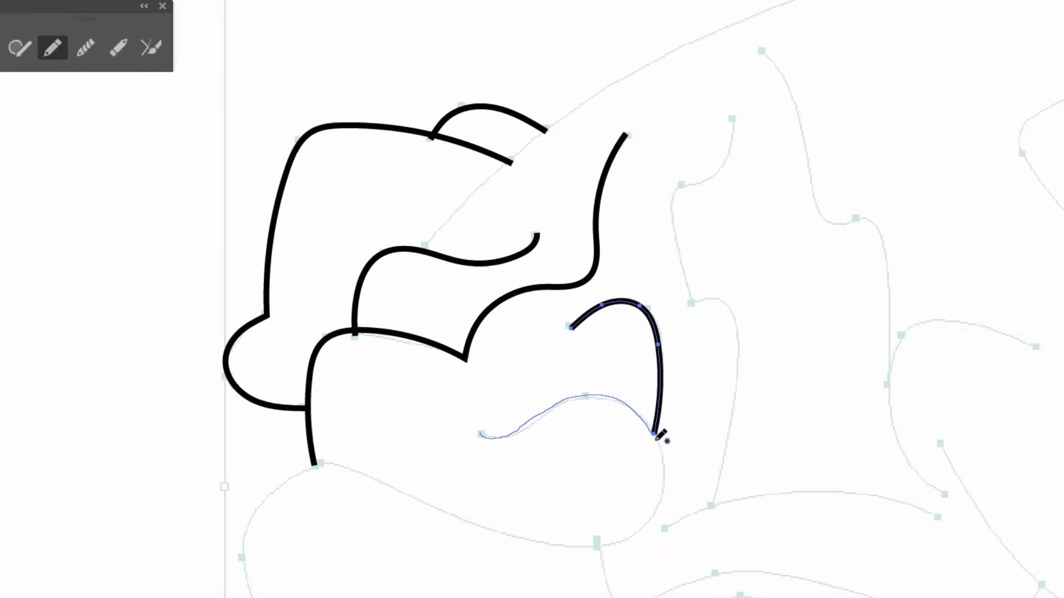
mouse_move(656, 437)
mouse_down()
mouse_move(671, 470)
mouse_move(664, 502)
mouse_move(634, 533)
mouse_move(584, 549)
mouse_move(486, 525)
mouse_move(342, 466)
mouse_move(292, 477)
mouse_move(264, 505)
mouse_move(245, 557)
mouse_up()
Pencil the left face edge from the brow down to the jowl, then a first arc along the muzzle guide
scroll(225, 366, down, 6)
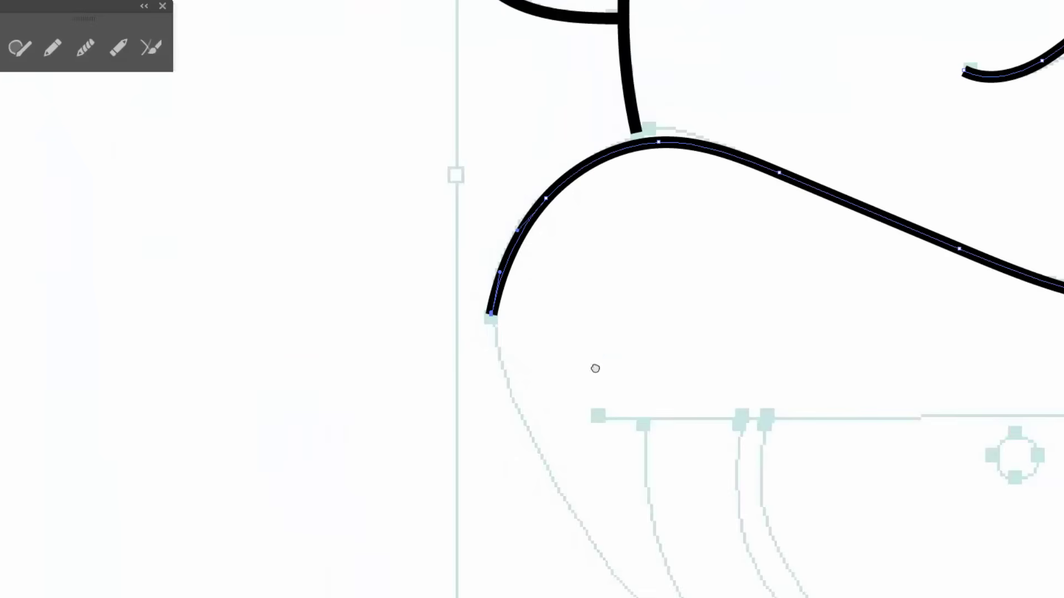
drag(584, 351, 413, 192)
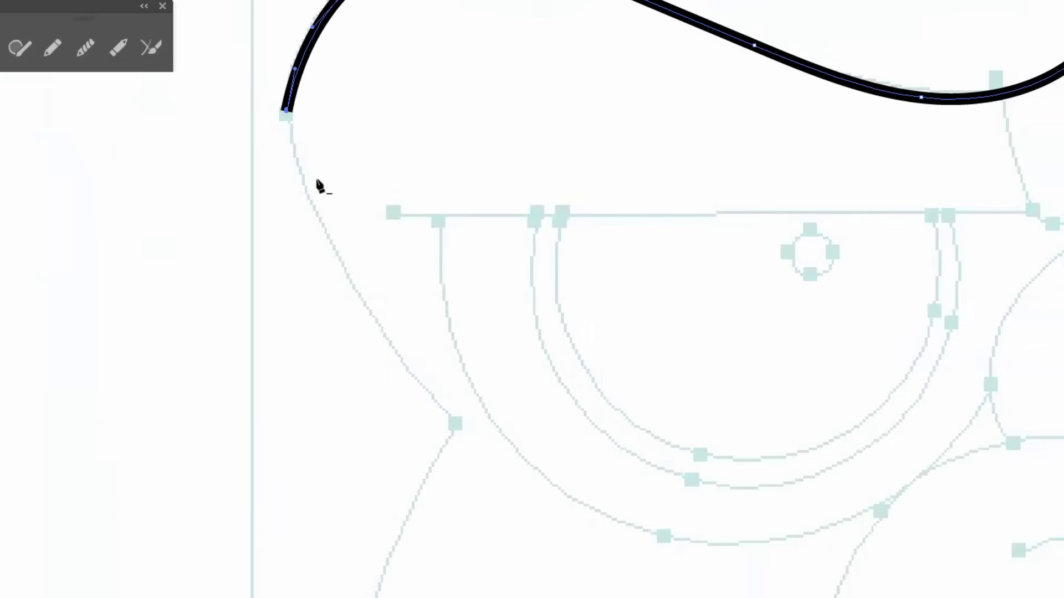
key(n)
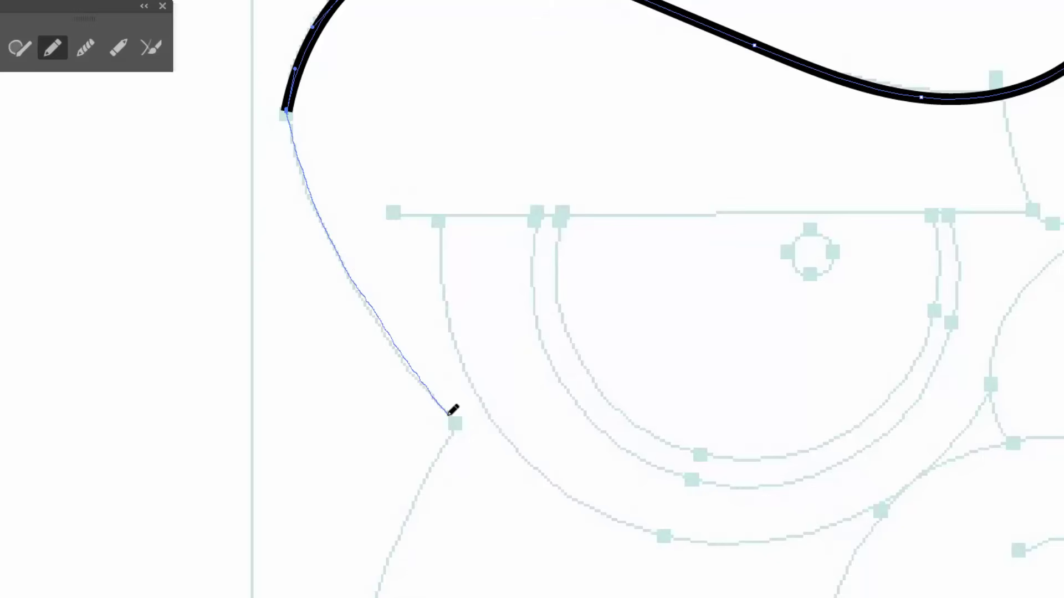
drag(457, 413, 458, 425)
drag(477, 525, 392, 154)
mouse_move(359, 47)
mouse_down()
mouse_move(270, 243)
mouse_move(268, 319)
mouse_move(306, 406)
mouse_move(337, 433)
mouse_move(449, 465)
mouse_move(657, 483)
mouse_move(751, 469)
mouse_up()
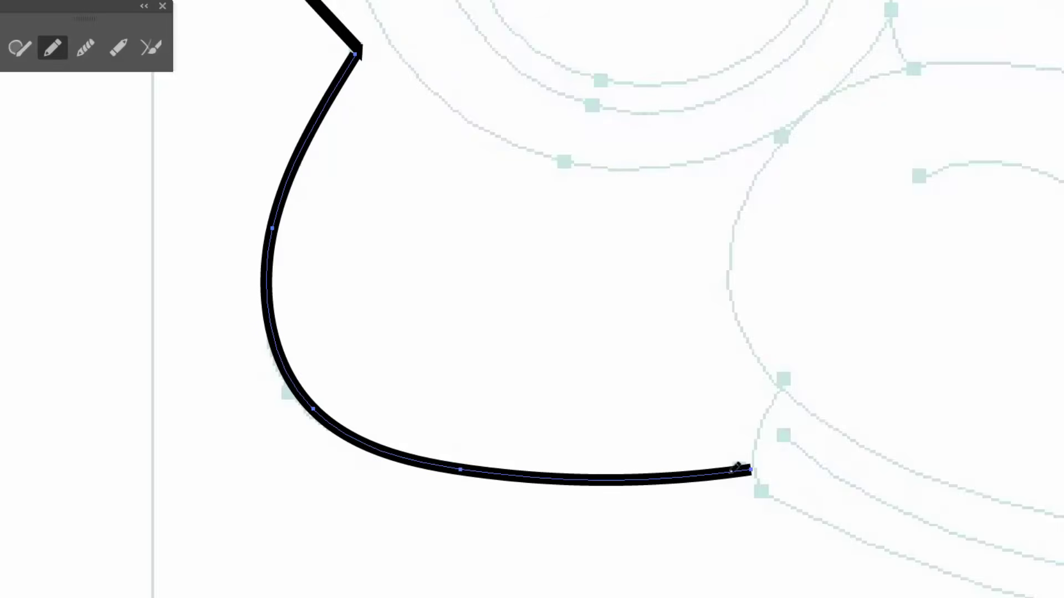
mouse_move(615, 441)
mouse_down()
mouse_move(639, 449)
mouse_move(327, 451)
mouse_move(316, 418)
mouse_up()
mouse_move(480, 151)
mouse_down()
mouse_move(587, 152)
mouse_move(649, 174)
mouse_move(707, 208)
mouse_up()
Trace the large and inner muzzle arcs, then the V and vertical lines of the Y-shaped mouth
scroll(765, 242, right, 8)
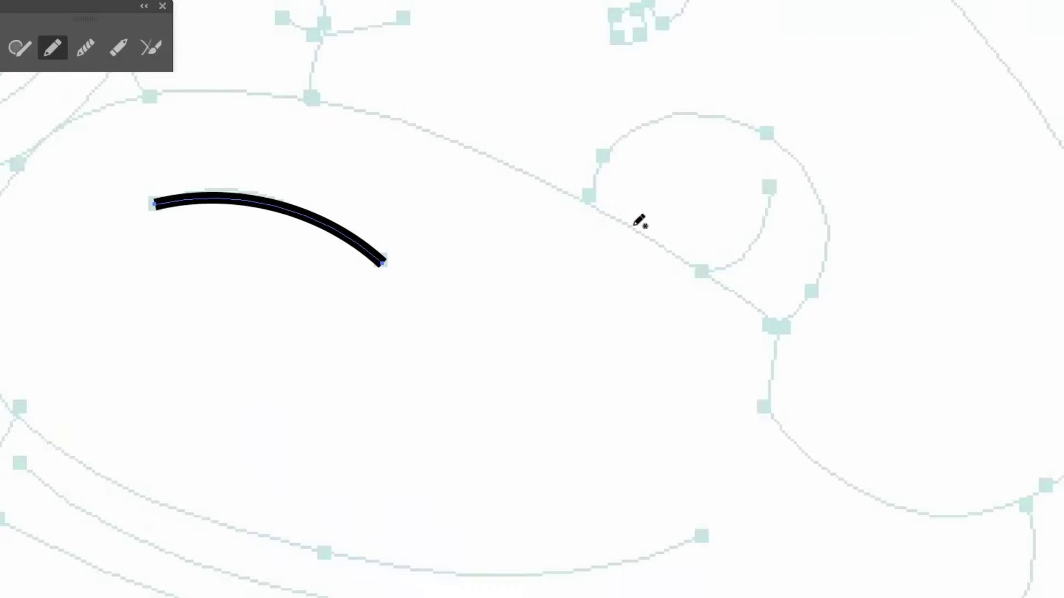
mouse_move(593, 207)
mouse_down()
mouse_move(596, 169)
mouse_move(656, 126)
mouse_move(720, 118)
mouse_move(753, 128)
mouse_move(783, 147)
mouse_move(820, 205)
mouse_move(823, 259)
mouse_move(775, 328)
mouse_up()
mouse_move(696, 274)
mouse_down()
mouse_move(730, 264)
mouse_move(763, 192)
mouse_up()
drag(383, 89, 446, 353)
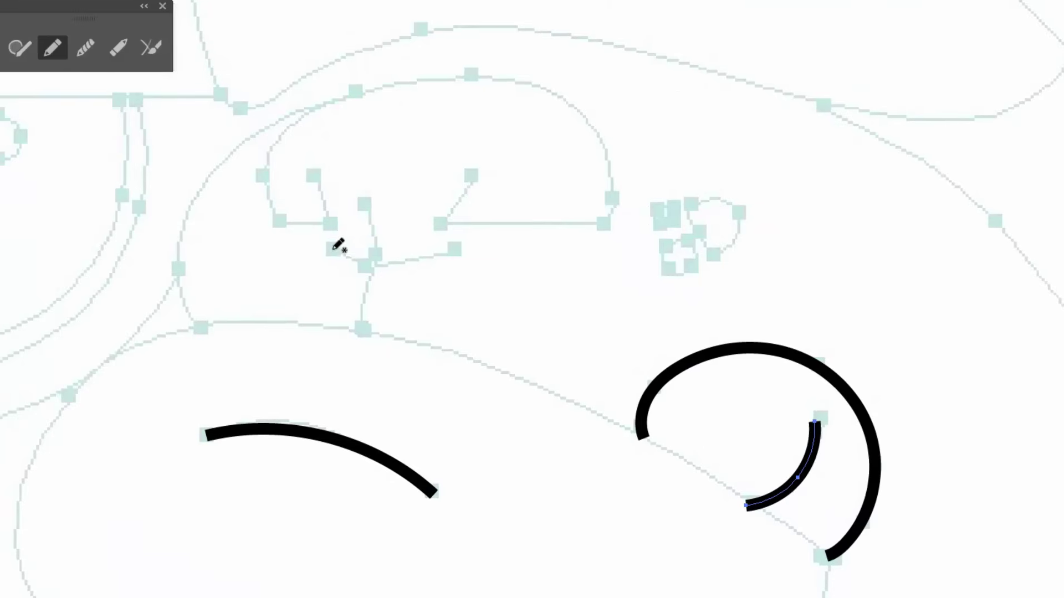
mouse_move(333, 251)
mouse_down()
mouse_move(374, 271)
mouse_move(446, 250)
mouse_up()
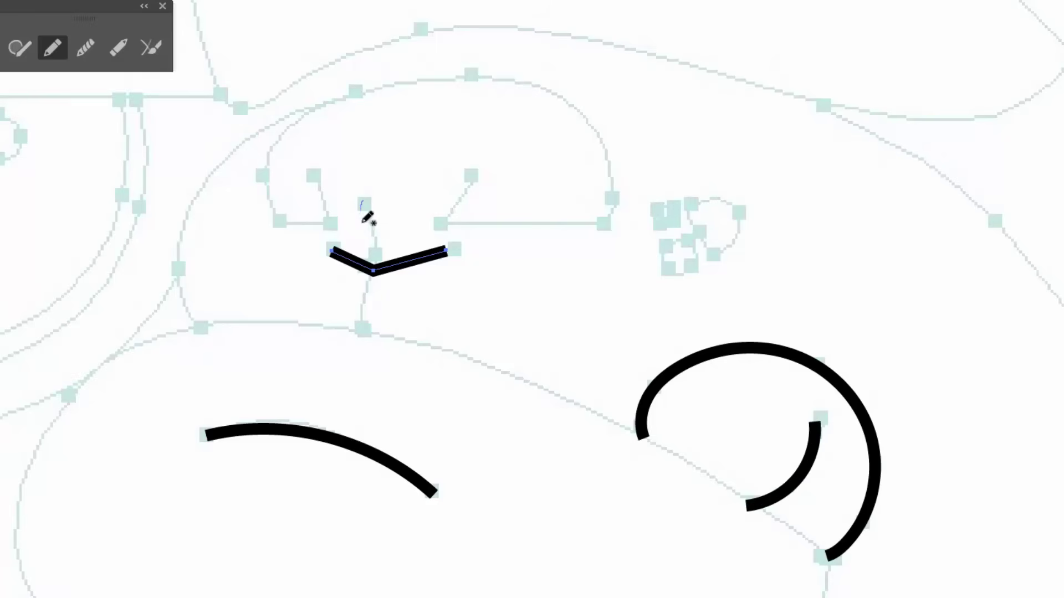
mouse_move(365, 237)
mouse_down()
mouse_move(374, 273)
mouse_move(358, 302)
mouse_move(360, 336)
mouse_up()
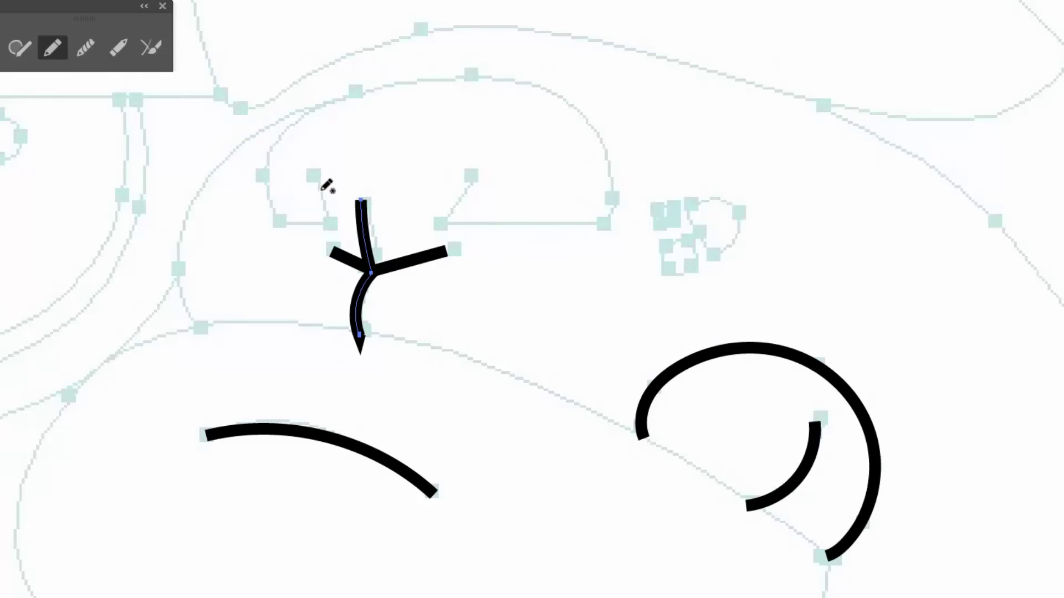
Draw the dome-shaped nose outline with side notches and redraw its top and upper-right edges smoother
mouse_move(314, 177)
mouse_down()
mouse_move(326, 222)
mouse_move(279, 223)
mouse_up()
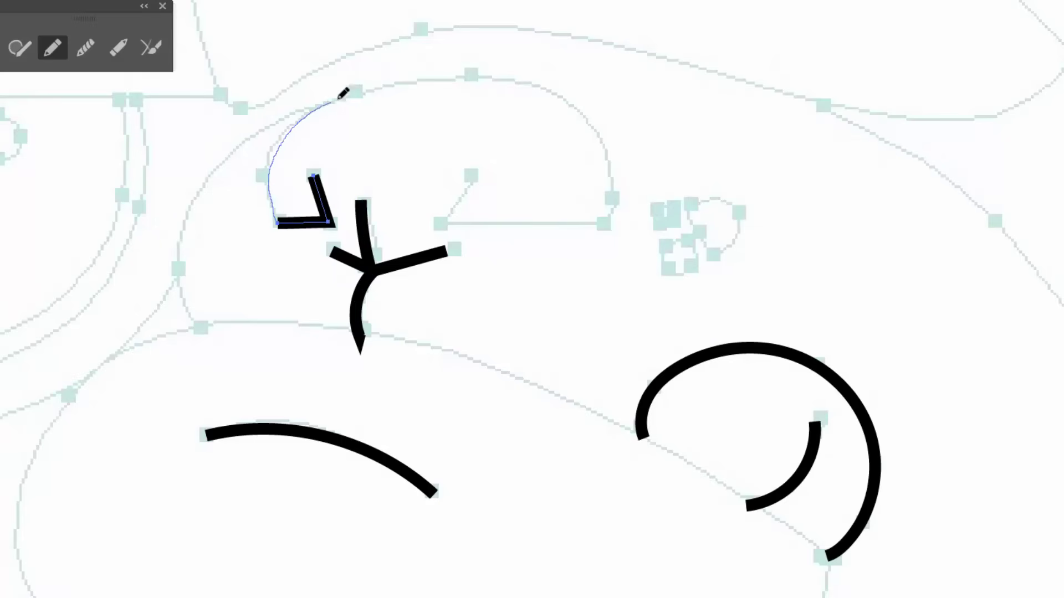
mouse_move(496, 73)
mouse_down()
mouse_move(530, 83)
mouse_move(588, 140)
mouse_move(609, 189)
mouse_move(601, 224)
mouse_up()
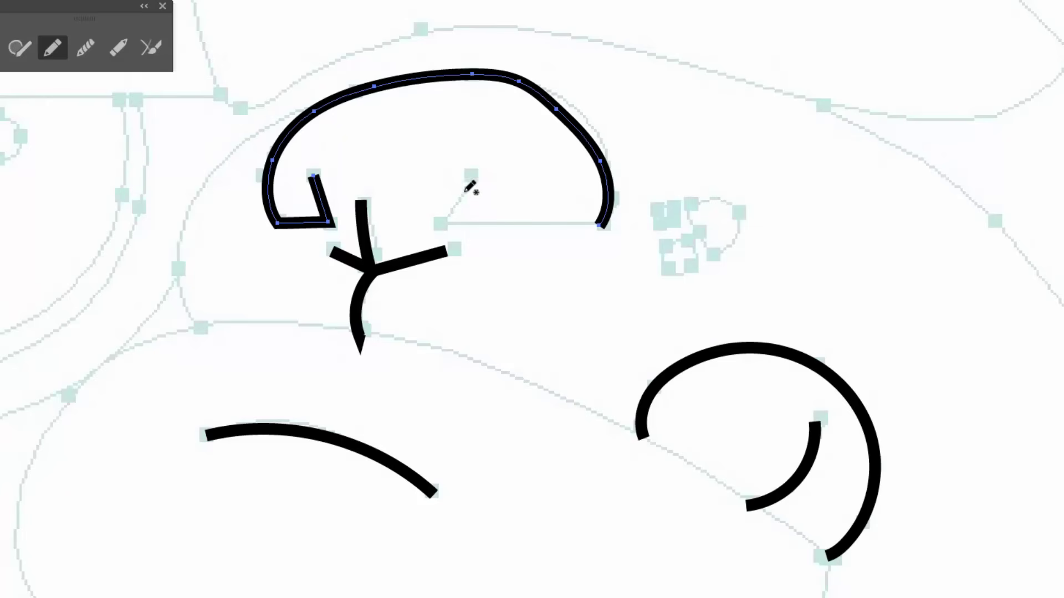
mouse_move(467, 180)
mouse_down()
mouse_move(452, 205)
mouse_move(495, 224)
mouse_move(605, 226)
mouse_up()
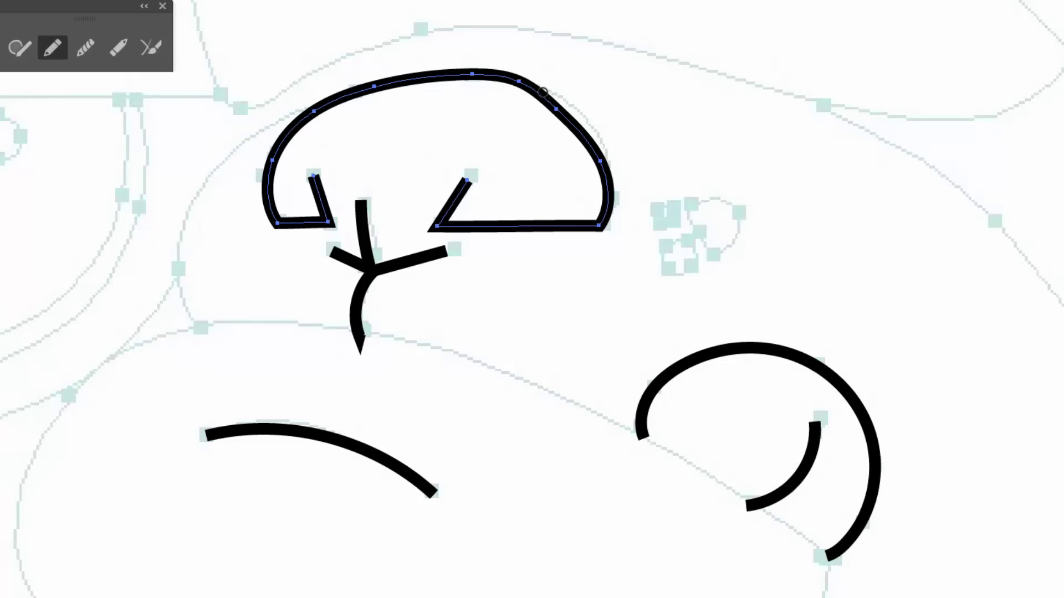
drag(441, 78, 442, 78)
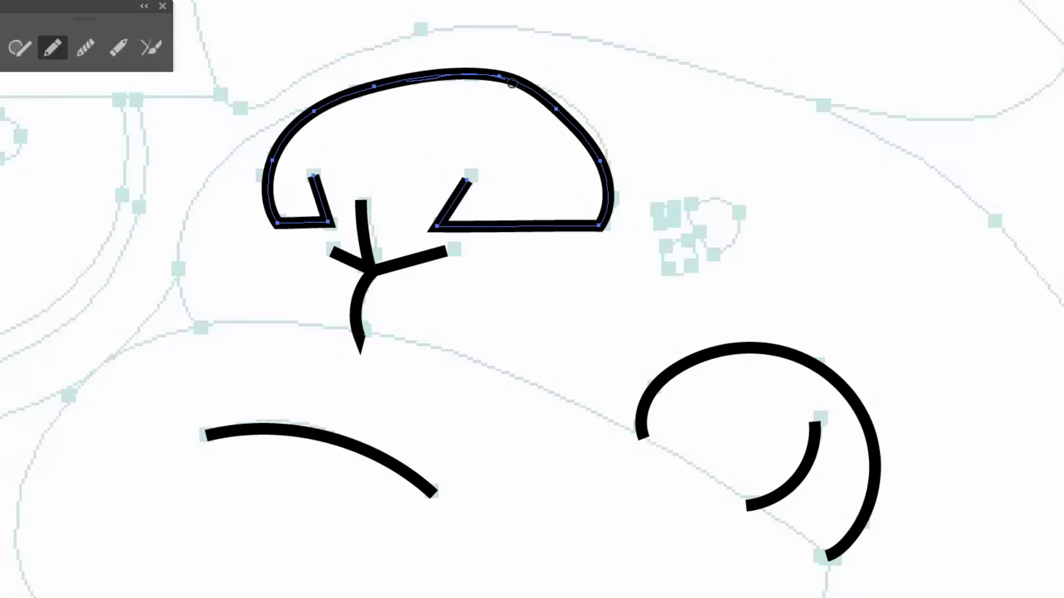
mouse_move(597, 165)
mouse_down()
mouse_move(590, 227)
mouse_move(598, 171)
mouse_move(569, 110)
mouse_move(551, 101)
mouse_move(598, 150)
mouse_move(610, 200)
mouse_up()
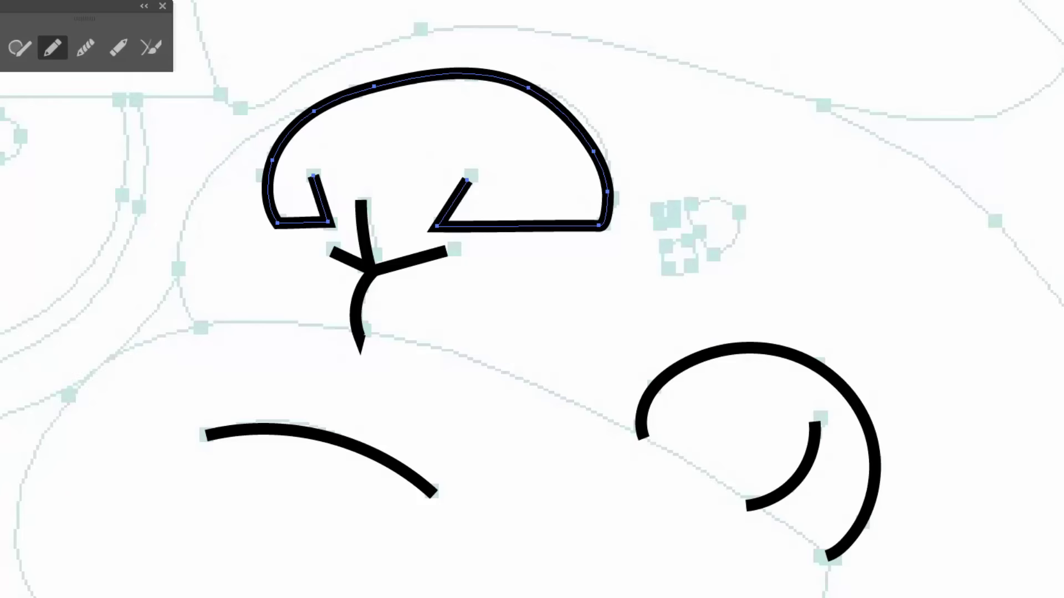
double_click(51, 47)
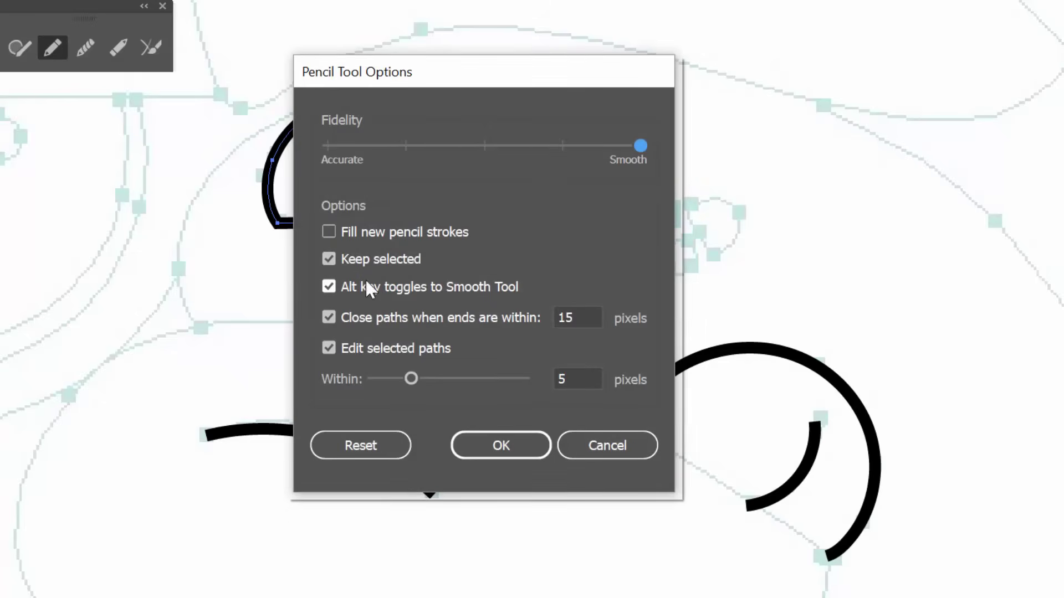
click(483, 448)
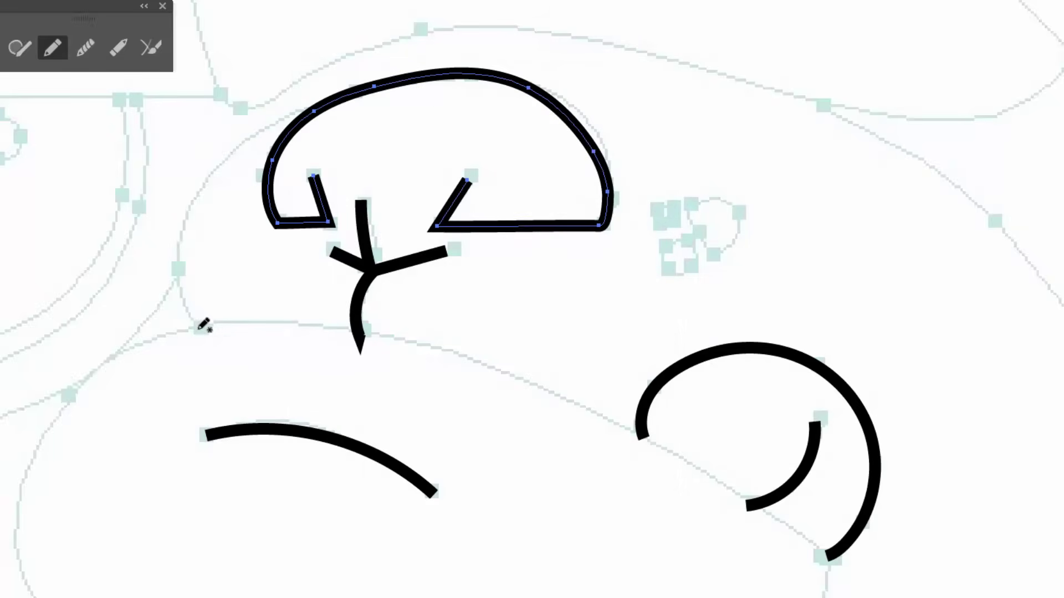
Retrace the nose's left side as a longer hooked arc
mouse_move(200, 330)
mouse_down()
mouse_move(173, 259)
mouse_move(191, 194)
mouse_move(265, 133)
mouse_move(322, 107)
mouse_up()
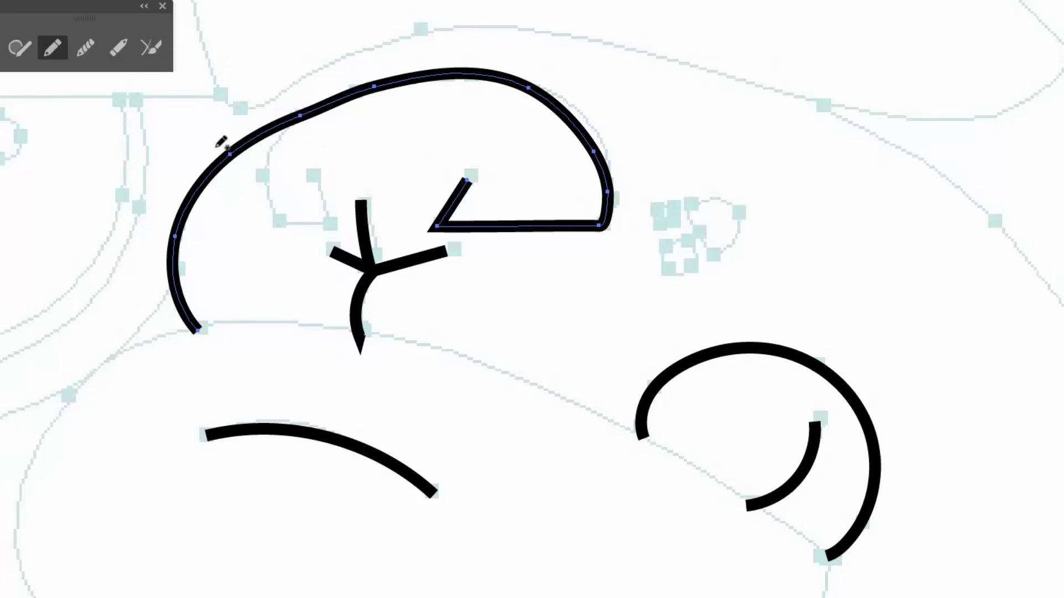
drag(299, 115, 313, 176)
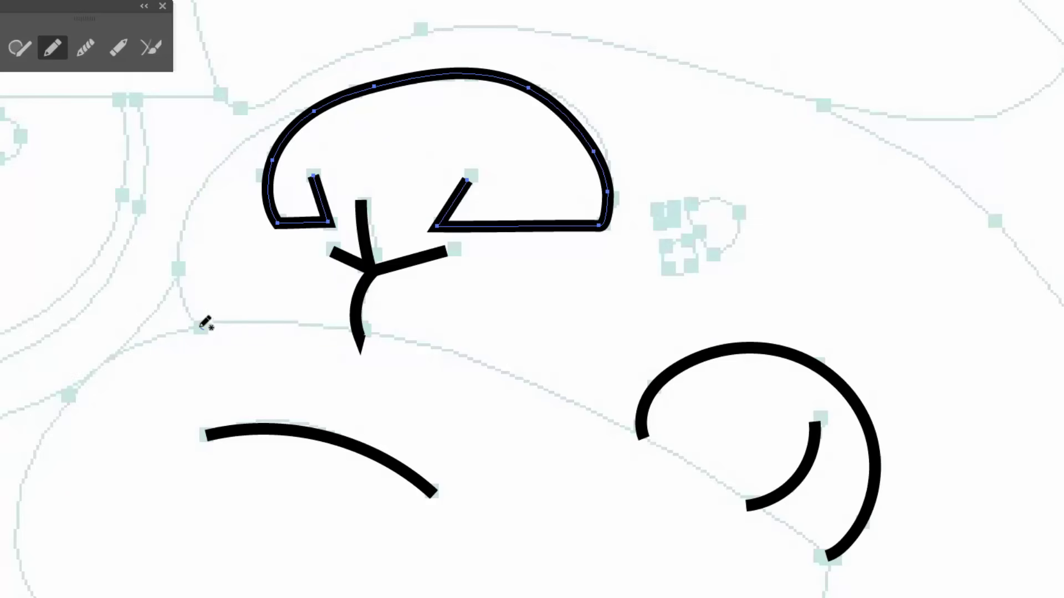
mouse_move(201, 326)
mouse_down()
mouse_move(175, 267)
mouse_move(186, 213)
mouse_move(213, 163)
mouse_move(274, 118)
mouse_up()
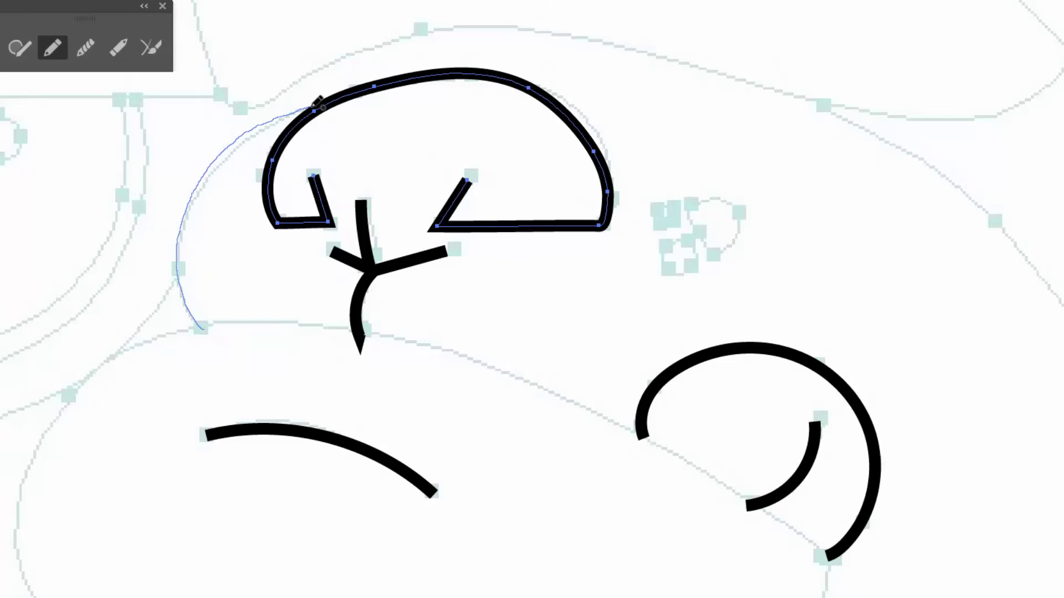
drag(316, 99, 317, 101)
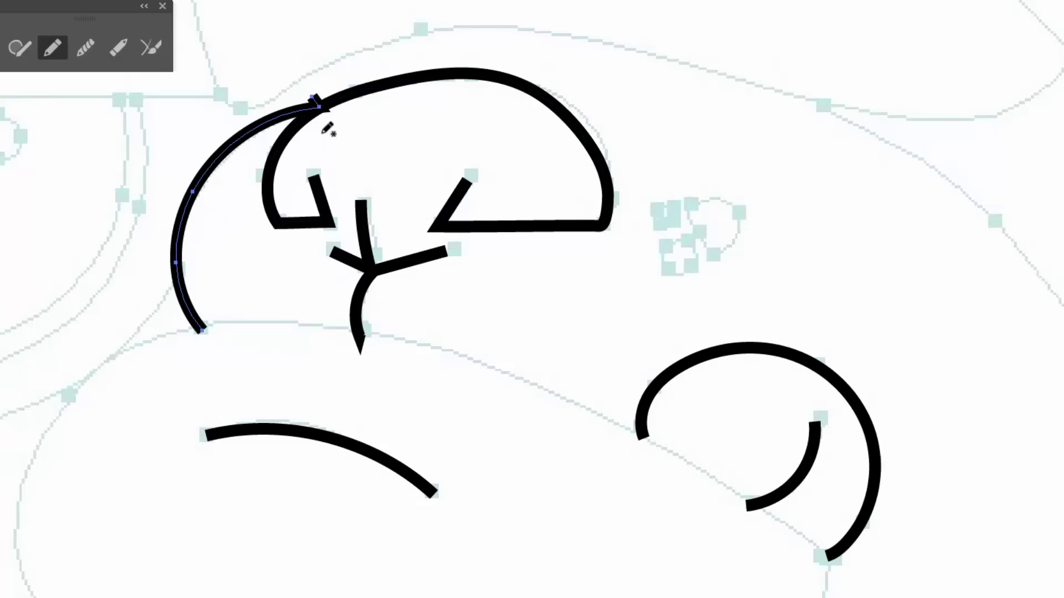
ctrl+click(313, 103)
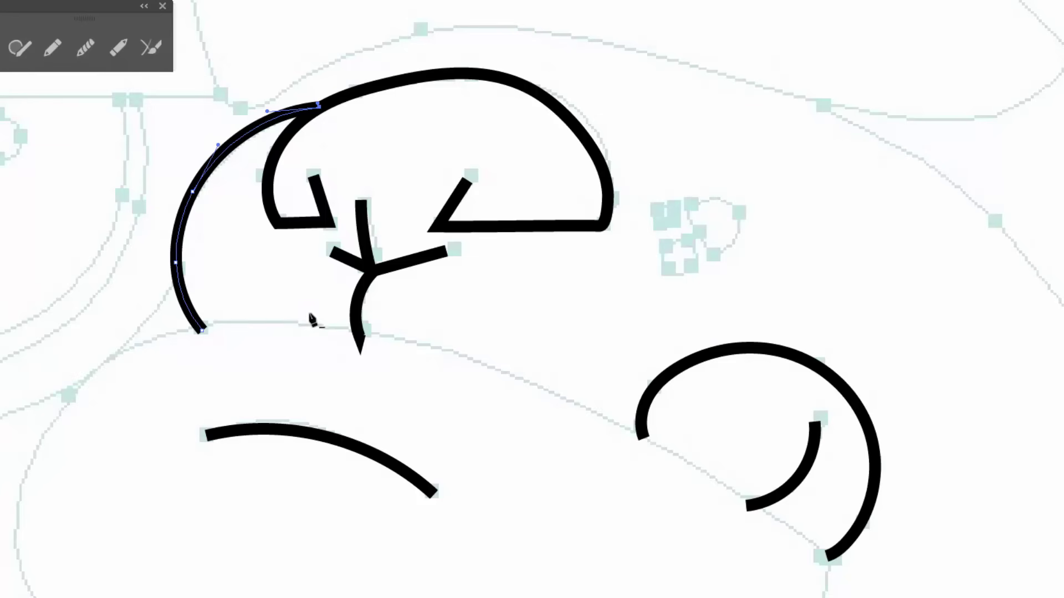
Draw the long wavy brow line across the face and the upper arc along the guide curve
mouse_move(247, 135)
mouse_down()
mouse_move(228, 261)
mouse_move(204, 290)
mouse_move(194, 284)
mouse_up()
key(n)
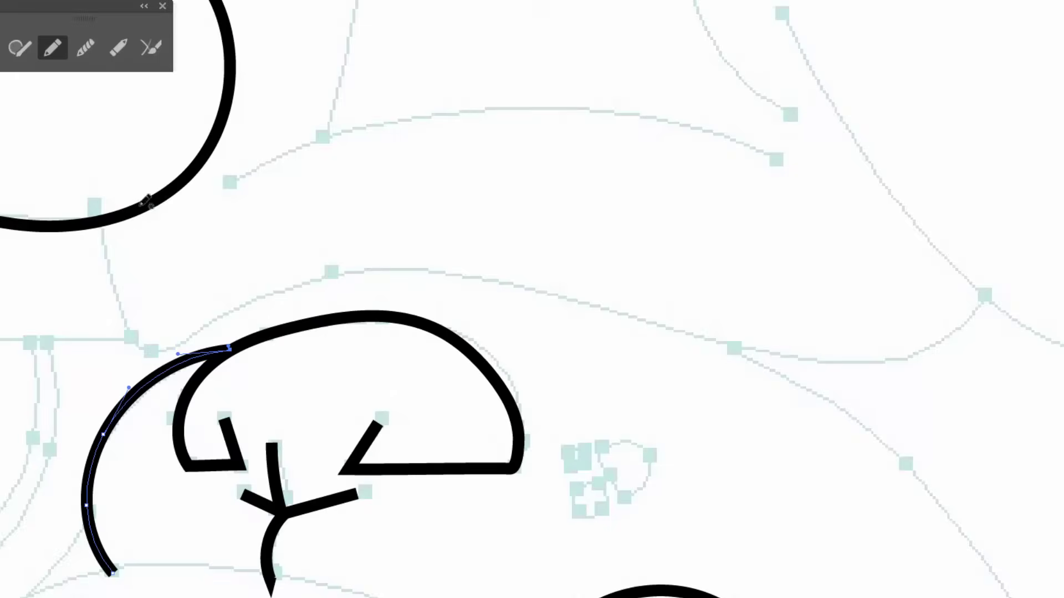
key(ctrl+minus)
mouse_move(593, 301)
mouse_down()
mouse_move(411, 293)
mouse_move(388, 266)
mouse_up()
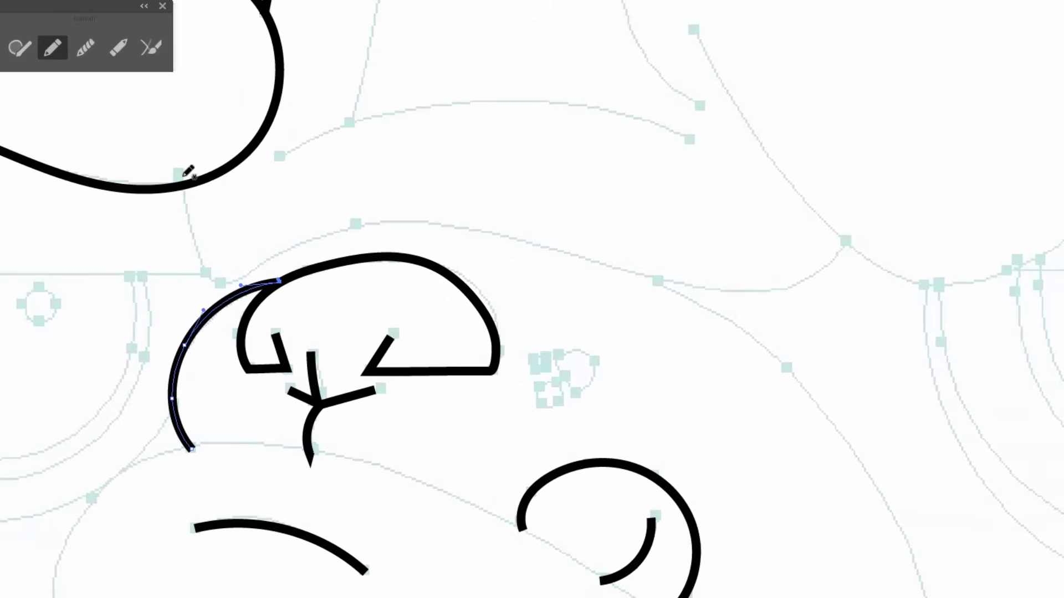
mouse_move(182, 174)
mouse_down()
mouse_move(199, 268)
mouse_move(224, 278)
mouse_move(321, 234)
mouse_move(435, 223)
mouse_move(519, 236)
mouse_move(672, 287)
mouse_move(741, 293)
mouse_move(820, 272)
mouse_move(864, 225)
mouse_up()
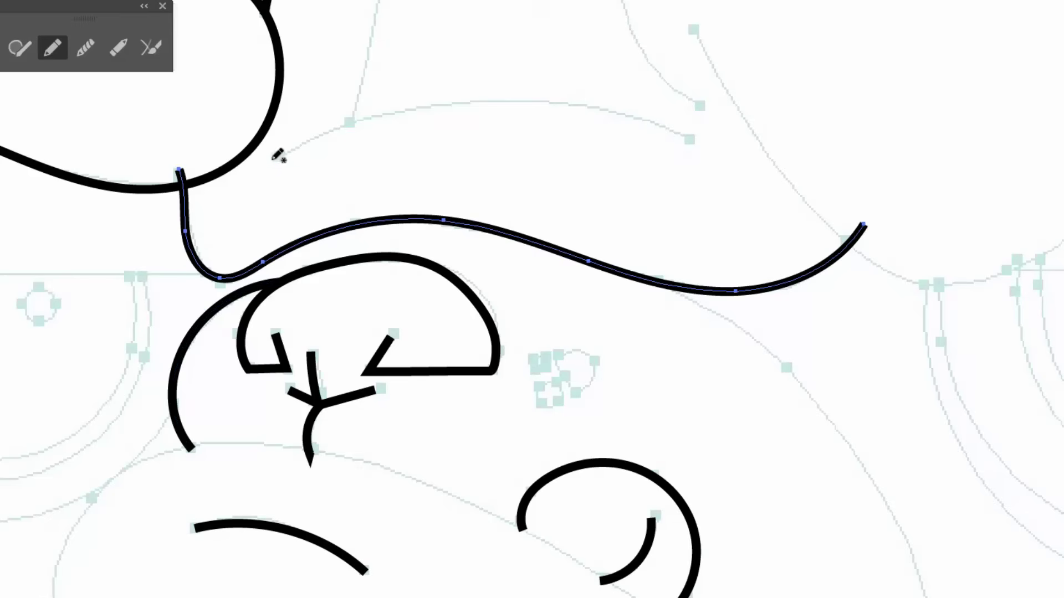
mouse_move(275, 160)
mouse_down()
mouse_move(363, 124)
mouse_move(486, 107)
mouse_move(581, 108)
mouse_move(688, 134)
mouse_up()
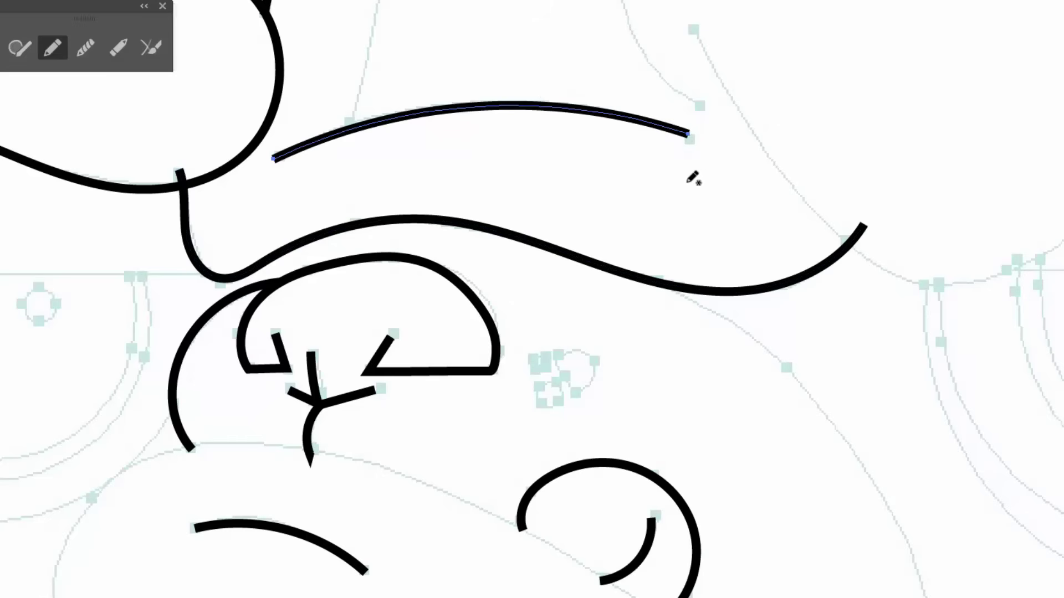
Trace the forehead wrinkles down to the brow line, plus a rounded fold joining them
scroll(503, 505, down, 3)
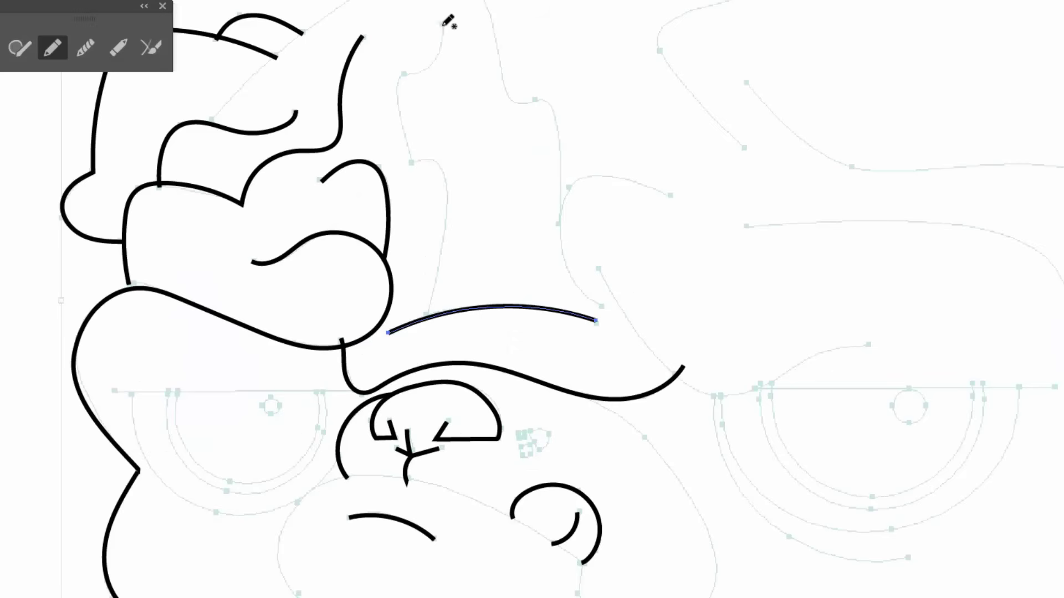
drag(442, 24, 442, 41)
drag(406, 76, 408, 164)
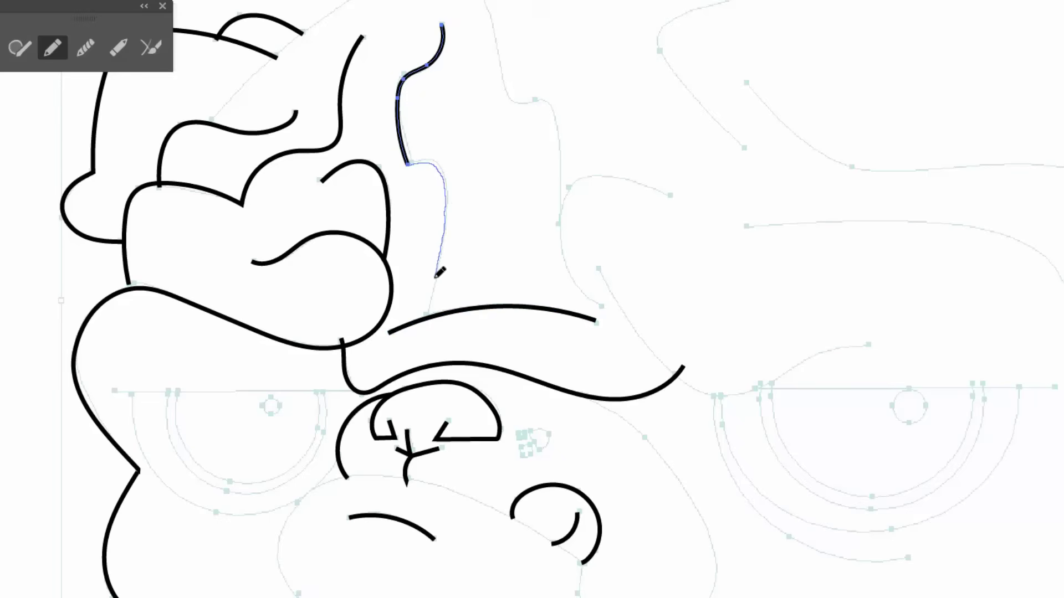
drag(425, 316, 424, 319)
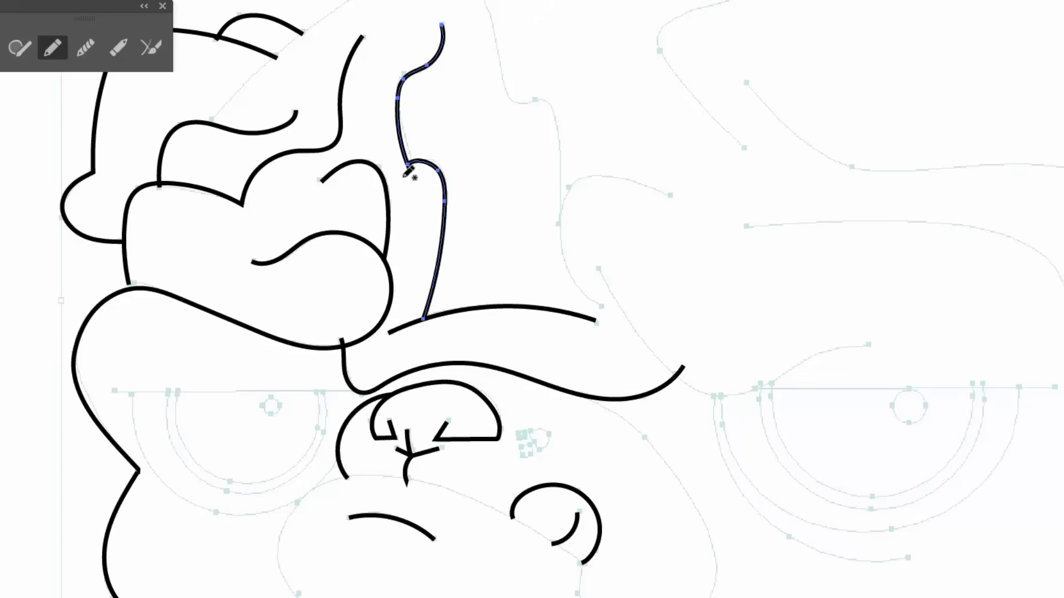
drag(530, 131, 446, 175)
mouse_move(352, 44)
mouse_down()
mouse_move(377, 86)
mouse_move(398, 165)
mouse_move(432, 174)
mouse_move(449, 199)
mouse_move(448, 295)
mouse_up()
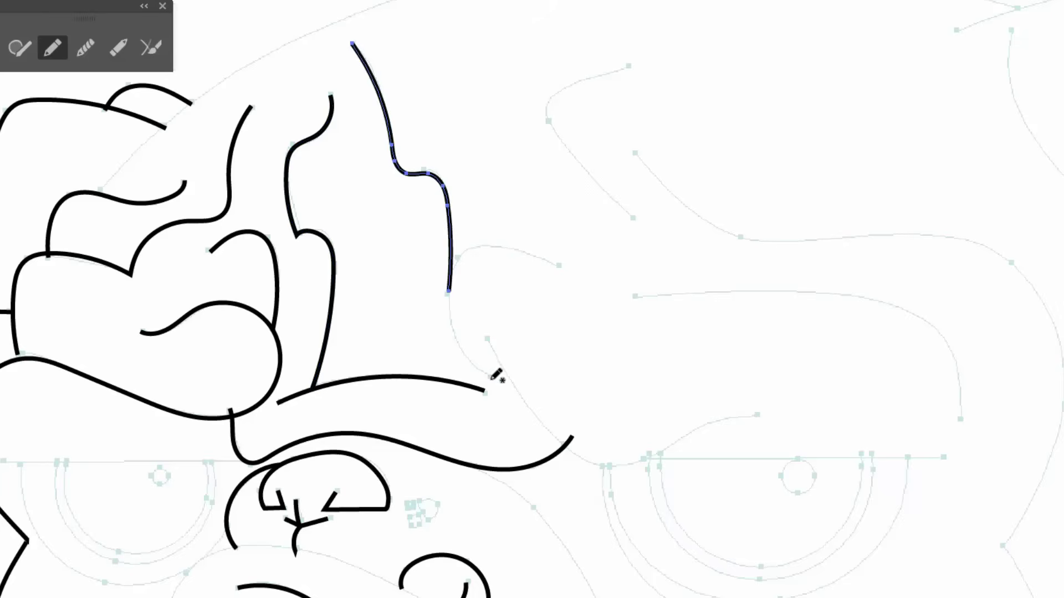
mouse_move(491, 379)
mouse_down()
mouse_move(453, 322)
mouse_move(454, 268)
mouse_move(478, 247)
mouse_move(561, 263)
mouse_up()
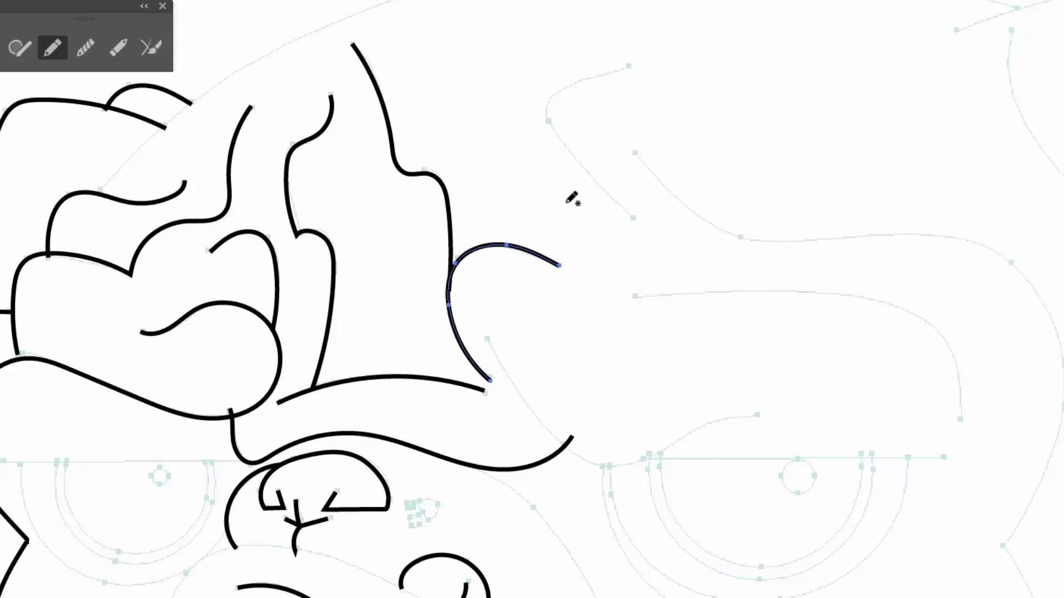
Trace the curved fold at upper right and a long wrinkle above the right eye
mouse_move(634, 218)
mouse_down()
mouse_move(545, 118)
mouse_move(557, 92)
mouse_move(637, 62)
mouse_up()
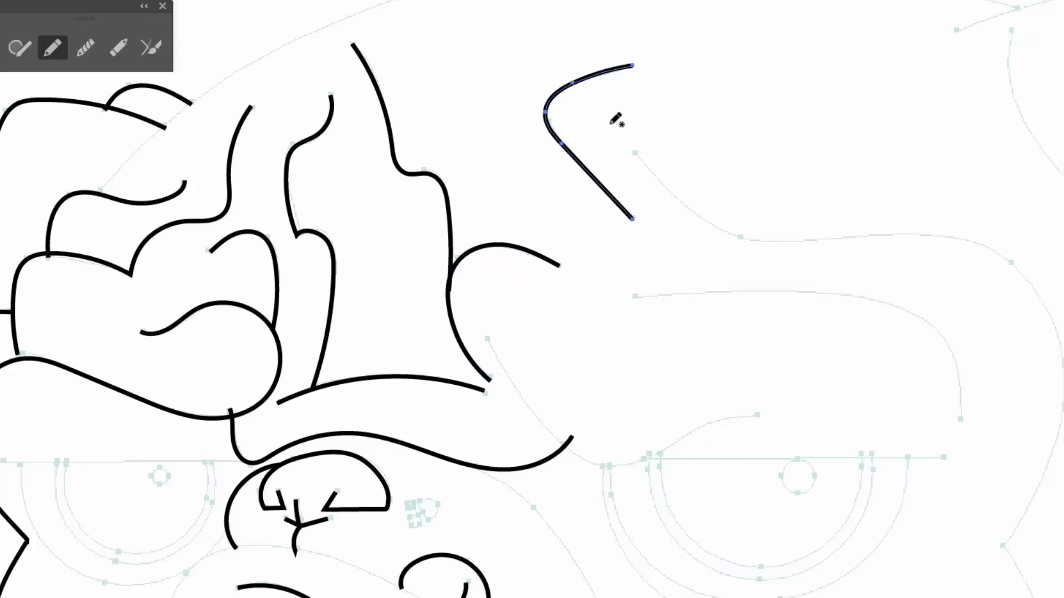
drag(641, 268, 457, 176)
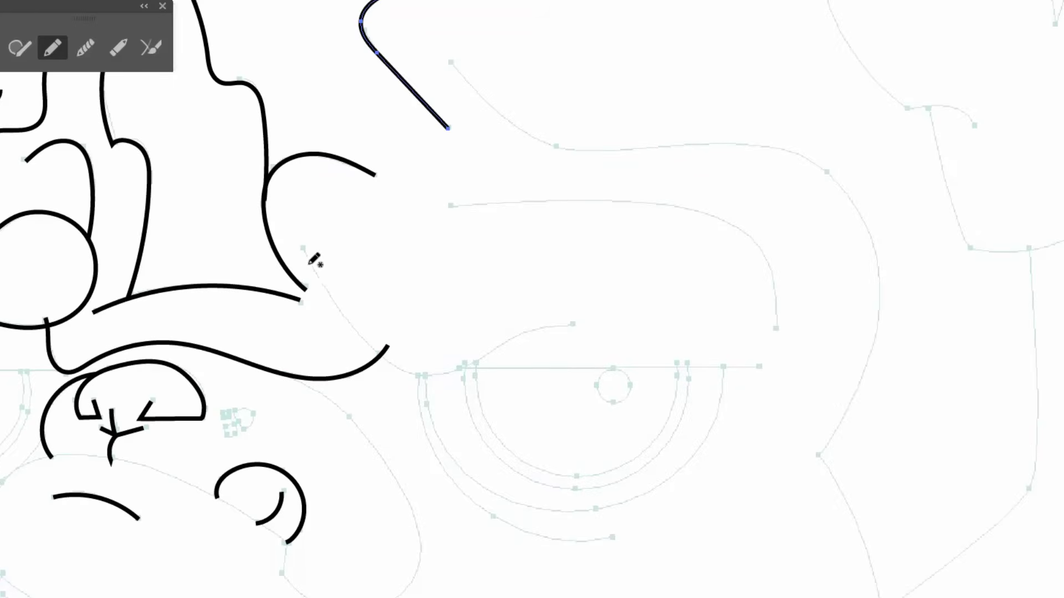
mouse_move(300, 247)
mouse_down()
mouse_move(344, 321)
mouse_move(408, 376)
mouse_move(449, 376)
mouse_move(577, 325)
mouse_up()
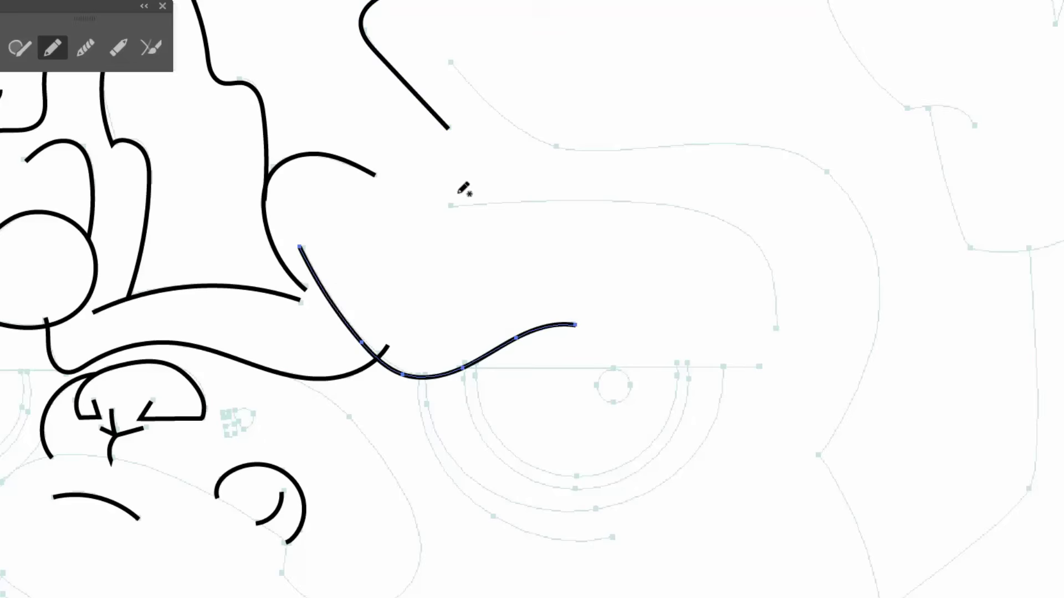
mouse_move(447, 206)
mouse_down()
mouse_move(607, 203)
mouse_move(719, 214)
mouse_move(756, 240)
mouse_move(779, 280)
mouse_move(776, 333)
mouse_up()
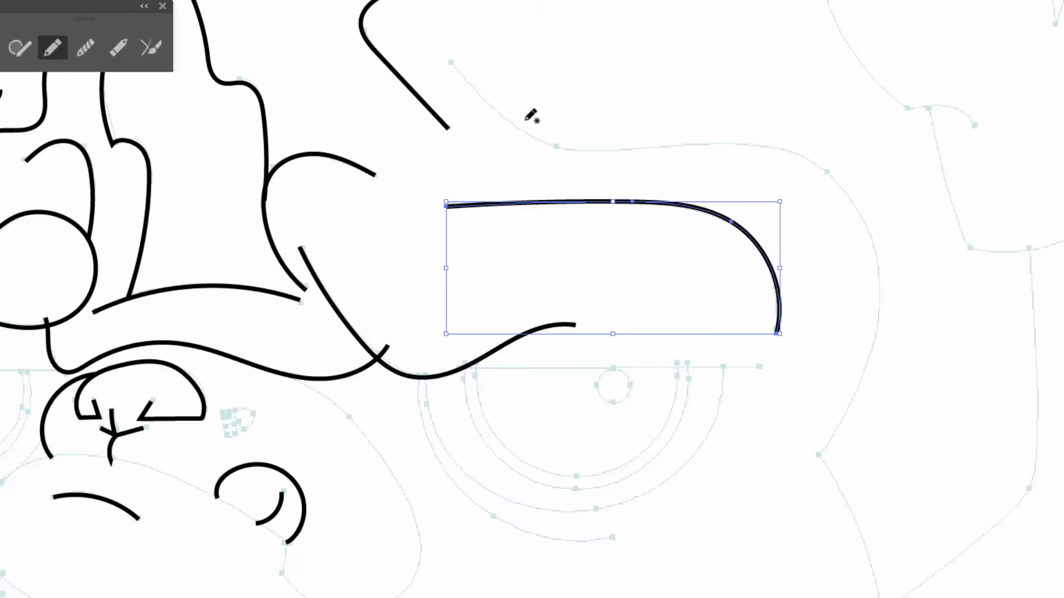
Draw the curve down the head's right side and the chin outline up the right cheek
key(ctrl+minus)
key(ctrl+minus)
drag(484, 344, 554, 353)
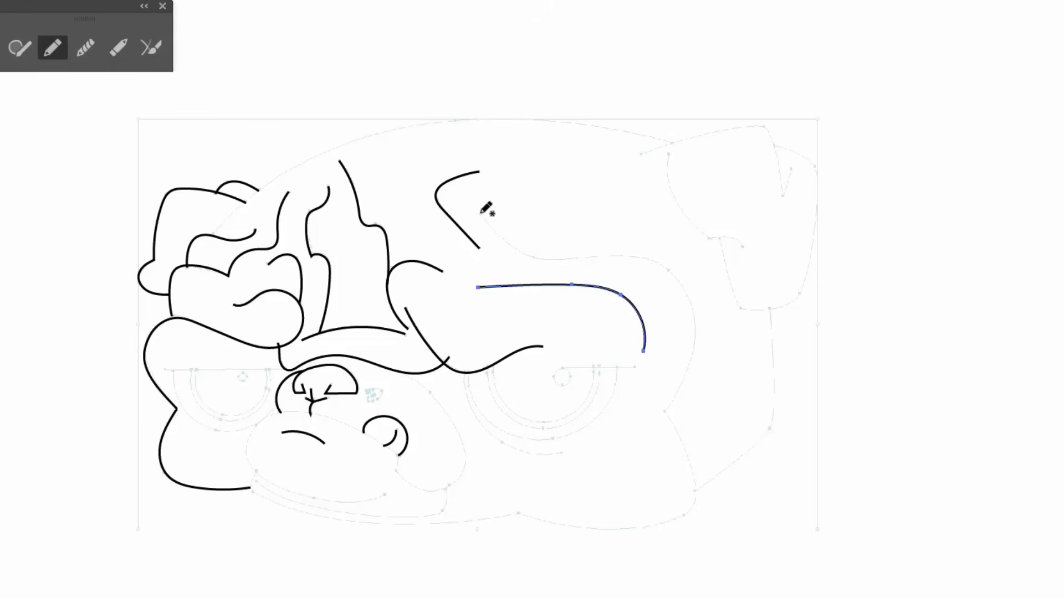
mouse_move(480, 214)
mouse_down()
mouse_move(522, 254)
mouse_move(632, 259)
mouse_move(669, 272)
mouse_move(697, 333)
mouse_move(664, 410)
mouse_up()
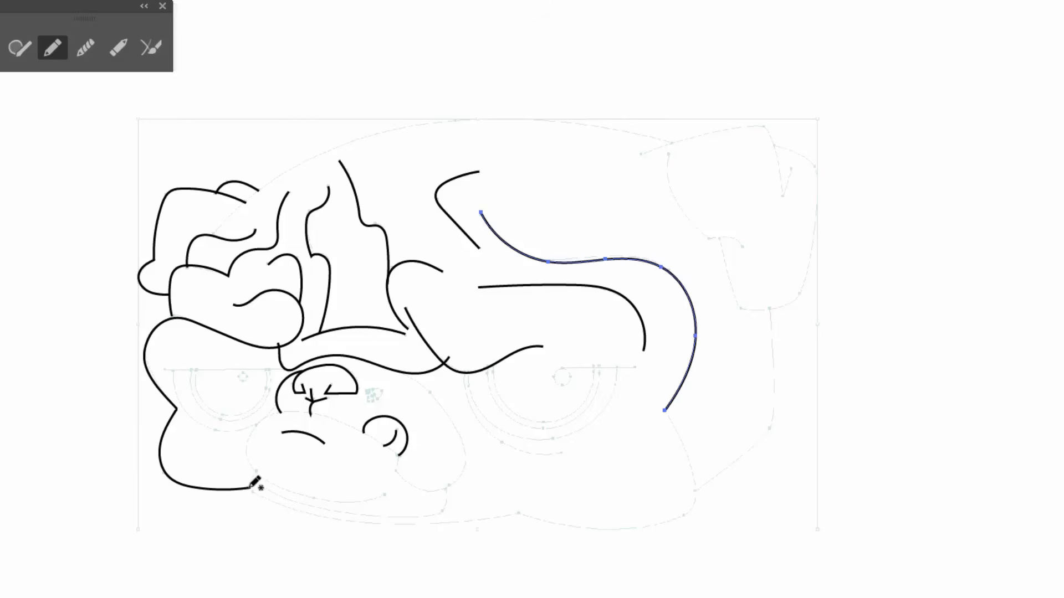
mouse_move(256, 470)
mouse_down()
mouse_move(355, 528)
mouse_move(445, 531)
mouse_move(522, 515)
mouse_move(665, 526)
mouse_move(694, 509)
mouse_move(687, 457)
mouse_up()
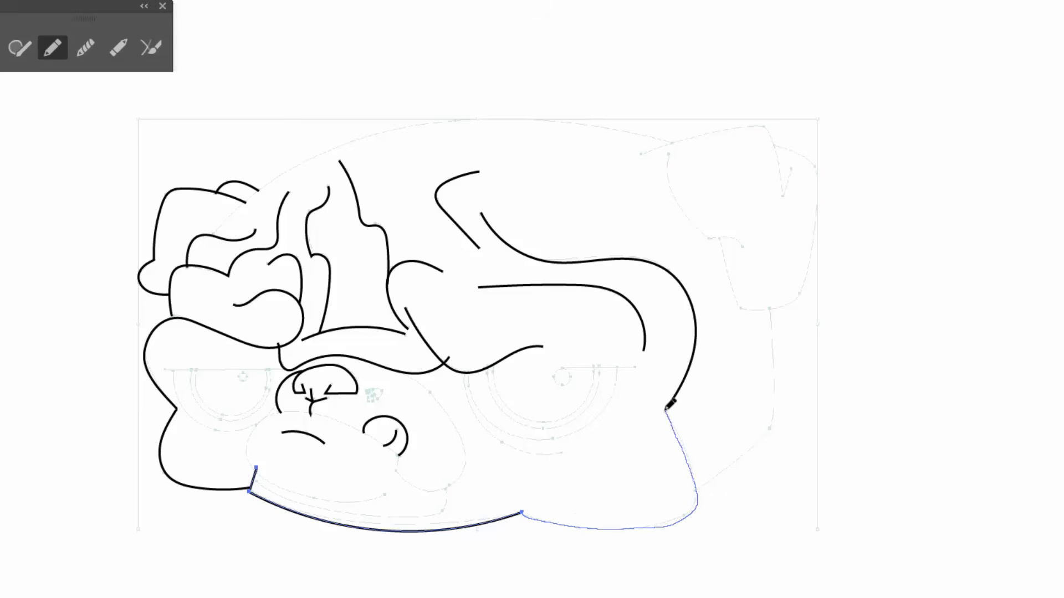
drag(665, 409, 665, 411)
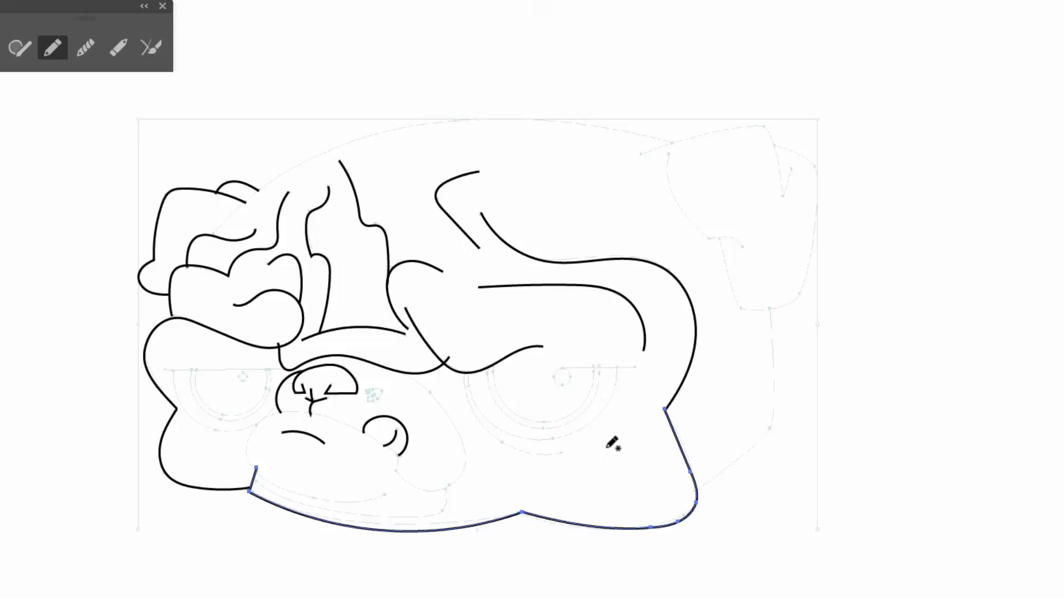
Select the chin and upper body paths and join them into one path
key(a)
drag(652, 399, 679, 424)
right_click(667, 371)
click(705, 147)
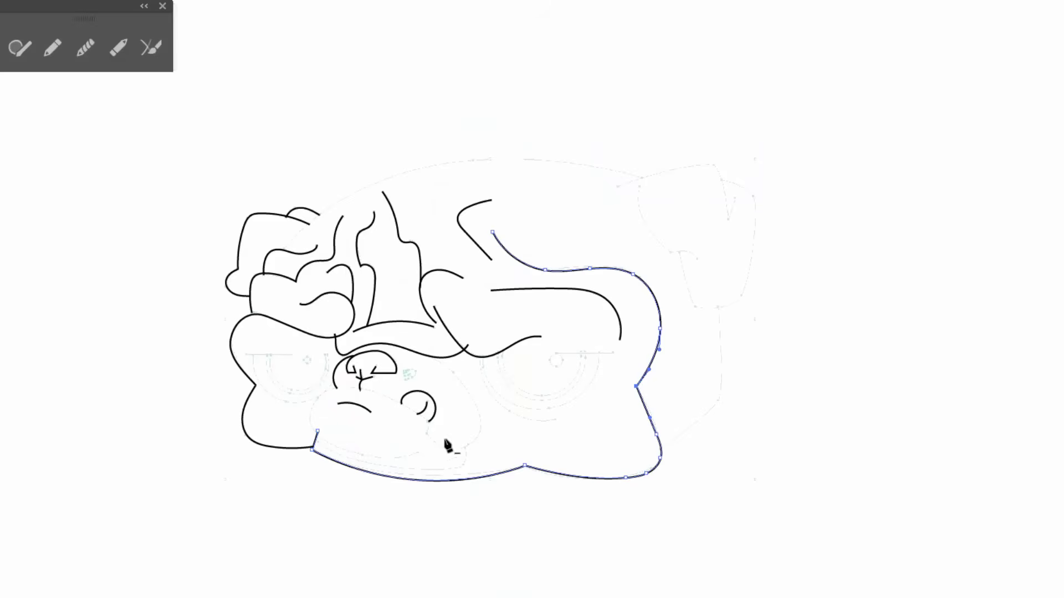
Zoom in on the muzzle, draw the lower mouth line and drag its end anchor to reshape it
key(z)
drag(293, 338, 497, 501)
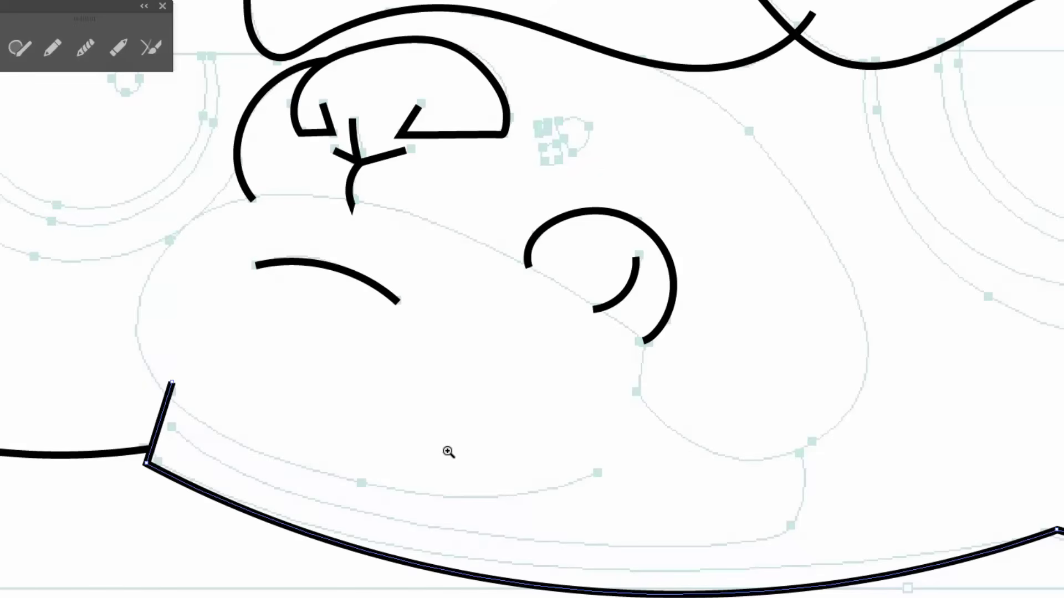
key(n)
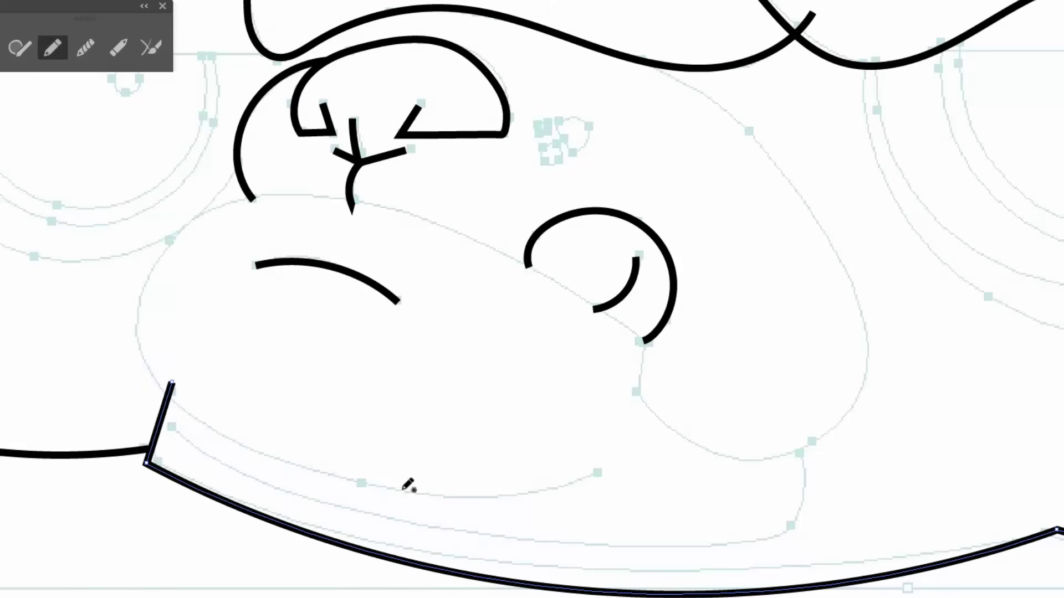
mouse_move(169, 428)
mouse_down()
mouse_move(266, 481)
mouse_move(378, 518)
mouse_move(682, 555)
mouse_move(769, 537)
mouse_move(799, 505)
mouse_move(784, 446)
mouse_up()
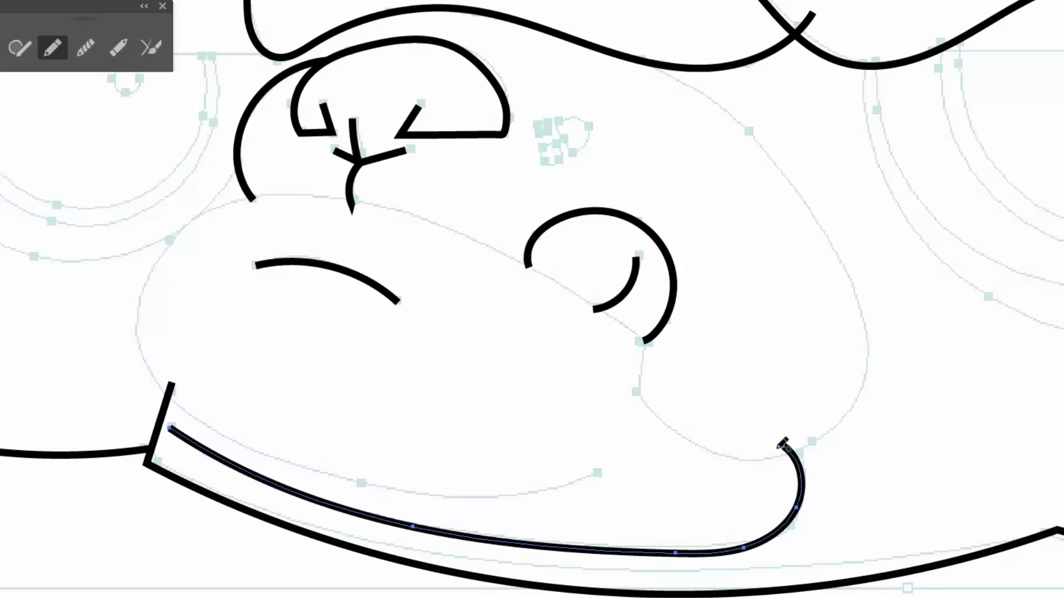
key(a)
click(783, 446)
drag(784, 446, 800, 453)
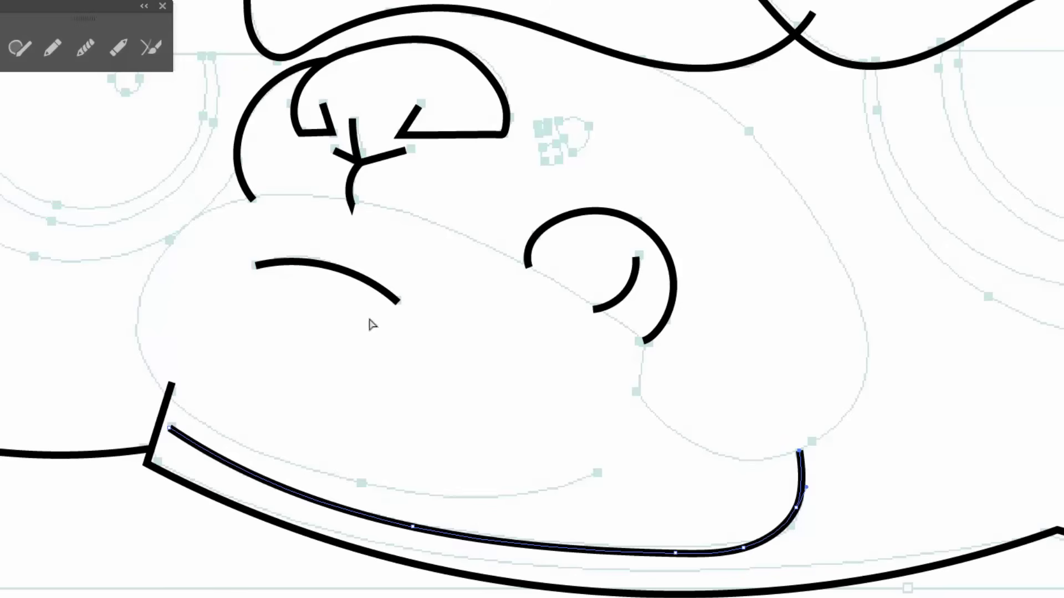
Pencil the muzzle's right side and its underside curve
key(v)
key(ctrl+minus)
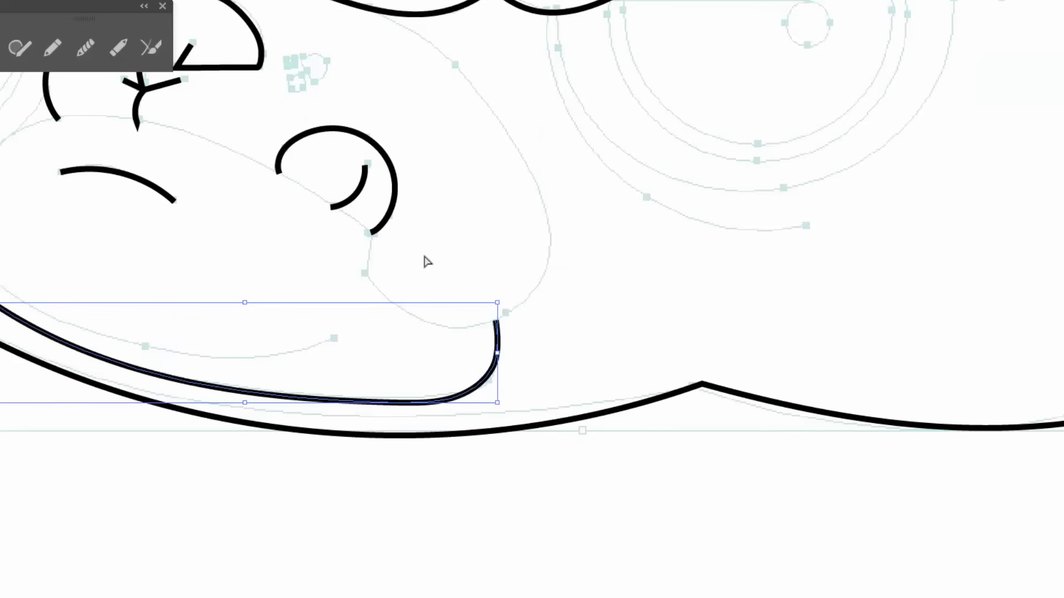
key(ctrl+minus)
key(ctrl+plus)
key(ctrl+plus)
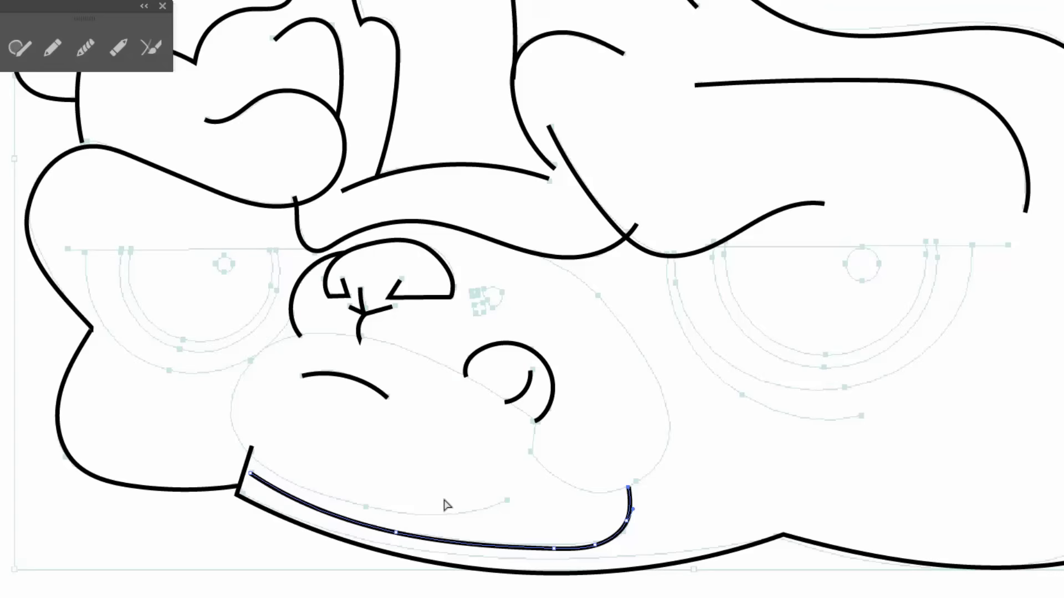
key(n)
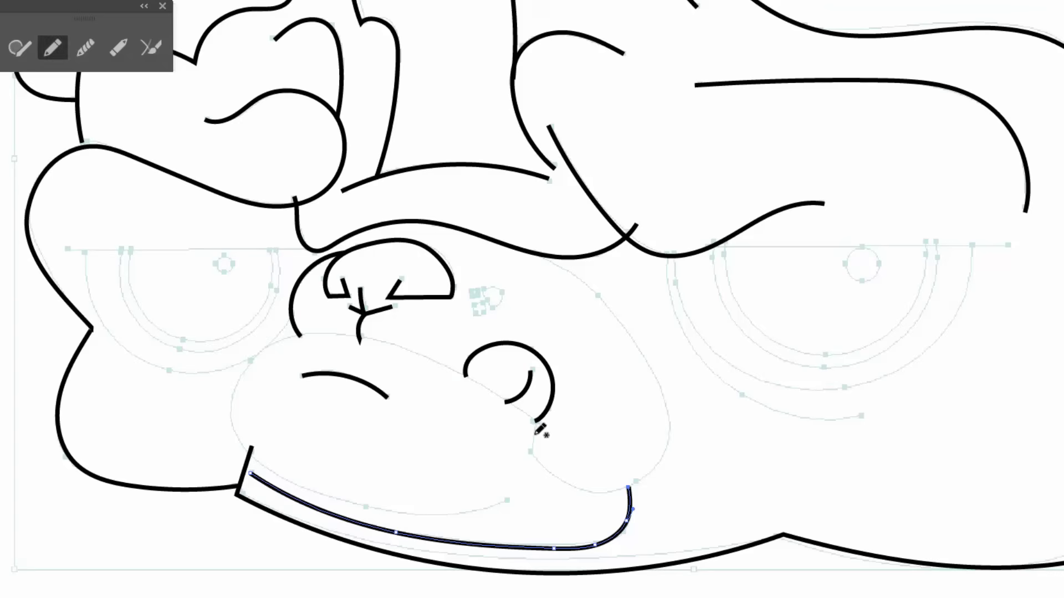
mouse_move(535, 424)
mouse_down()
mouse_move(533, 452)
mouse_move(573, 483)
mouse_move(627, 488)
mouse_move(652, 469)
mouse_move(664, 429)
mouse_move(647, 357)
mouse_up()
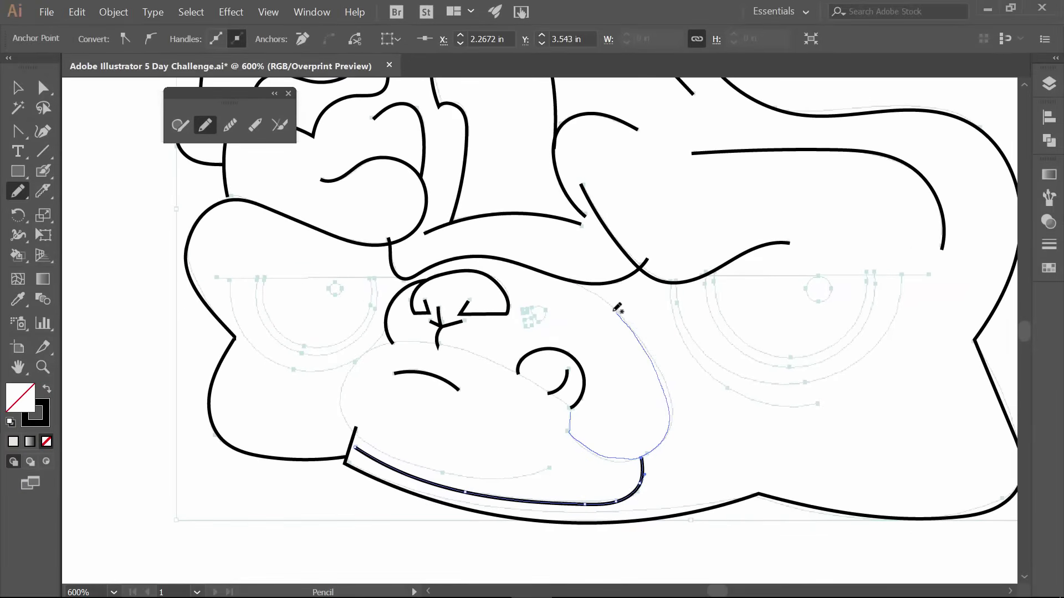
drag(591, 290, 569, 281)
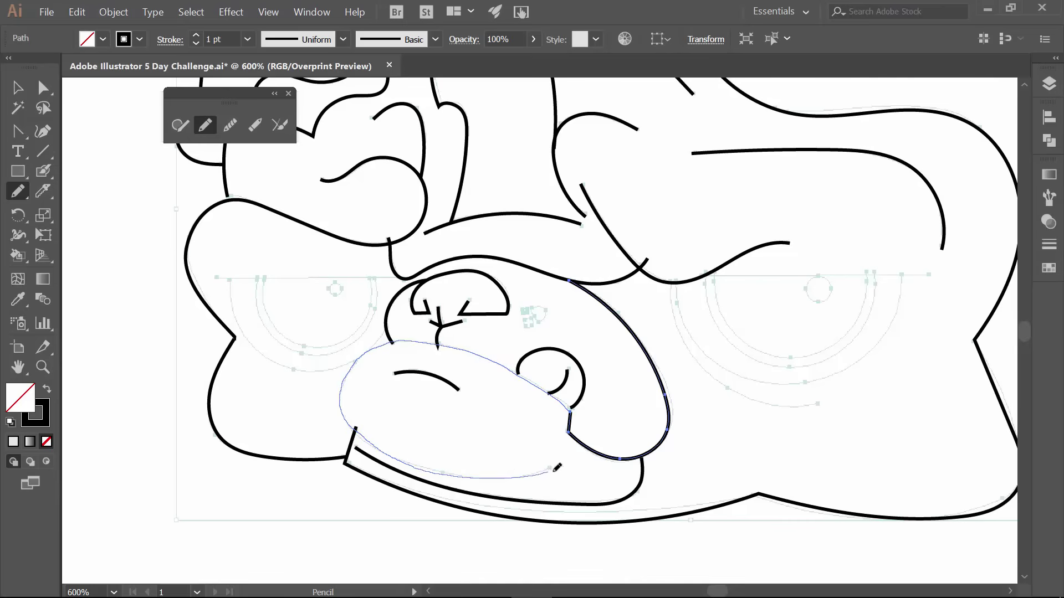
drag(557, 471, 555, 470)
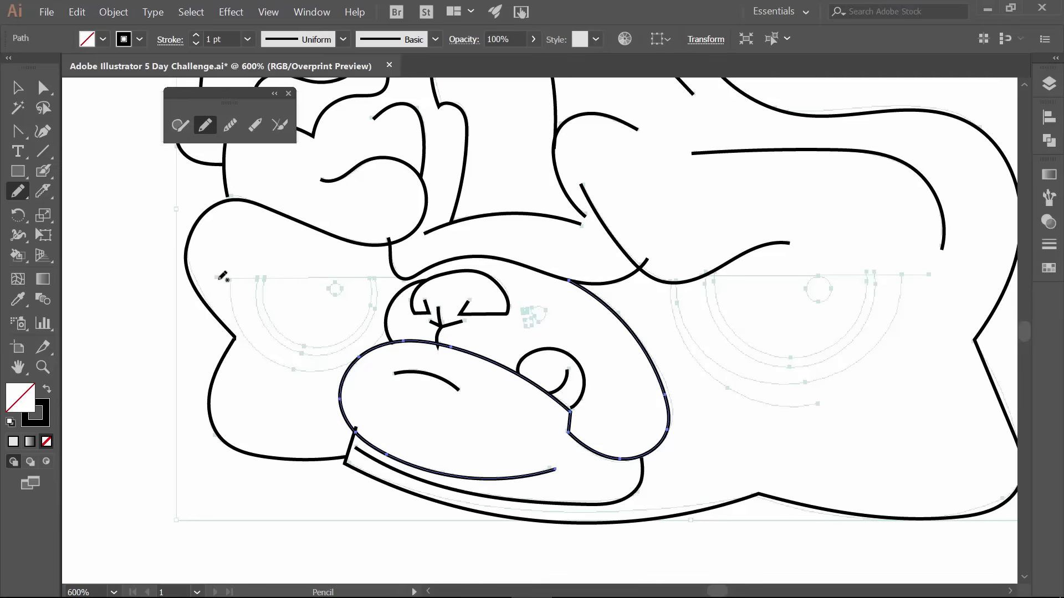
Draw a straight horizontal line across both eyes and cut it with Scissors at the crossing near the nose
drag(237, 278, 953, 277)
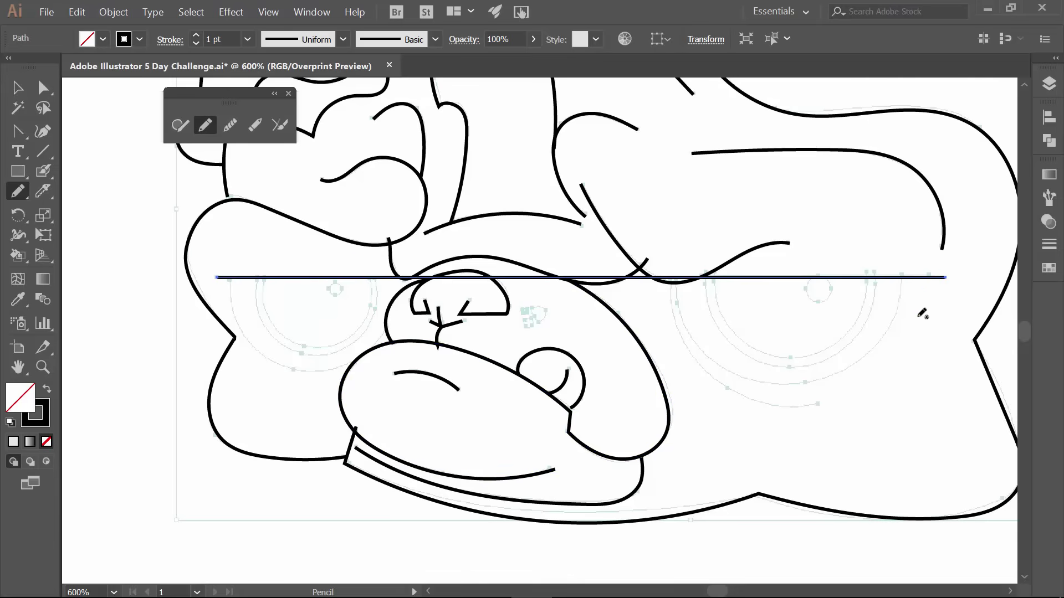
key(z)
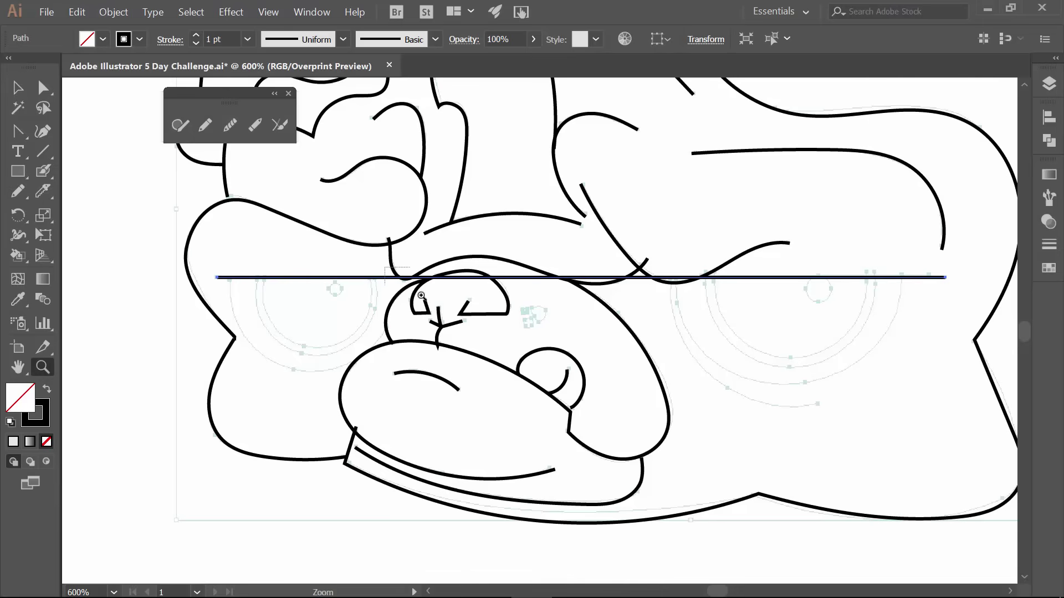
drag(426, 302, 443, 306)
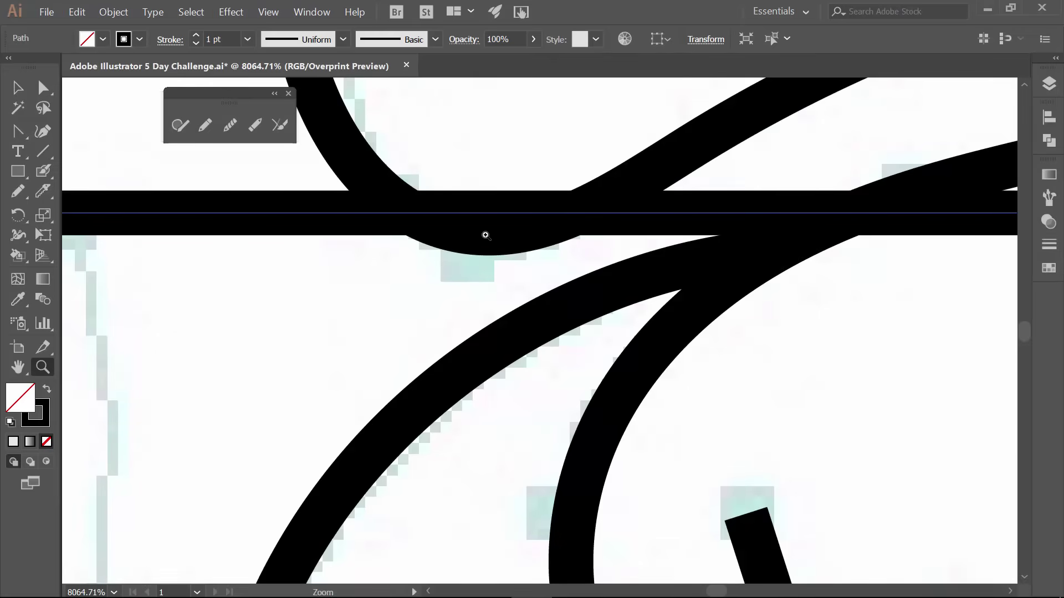
key(c)
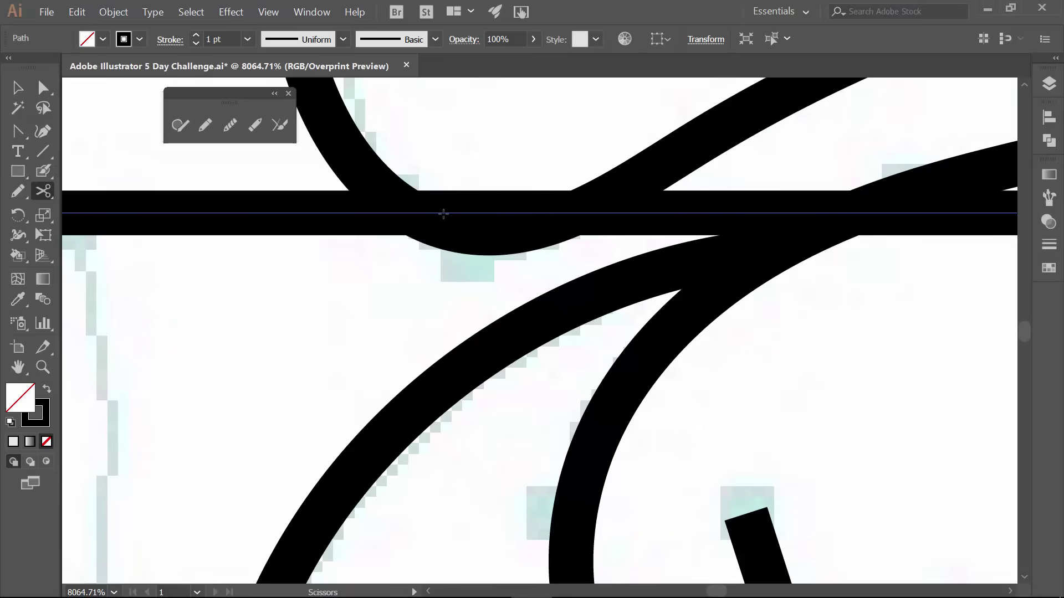
click(441, 213)
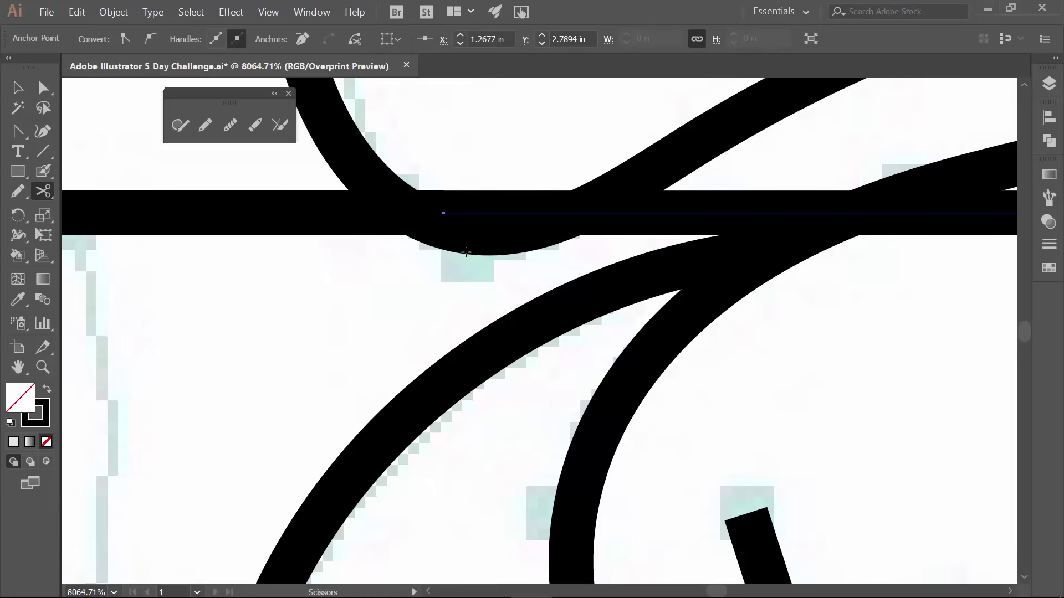
Cut the horizontal line again at its second crossing with the wavy fold curve
drag(781, 282, 368, 281)
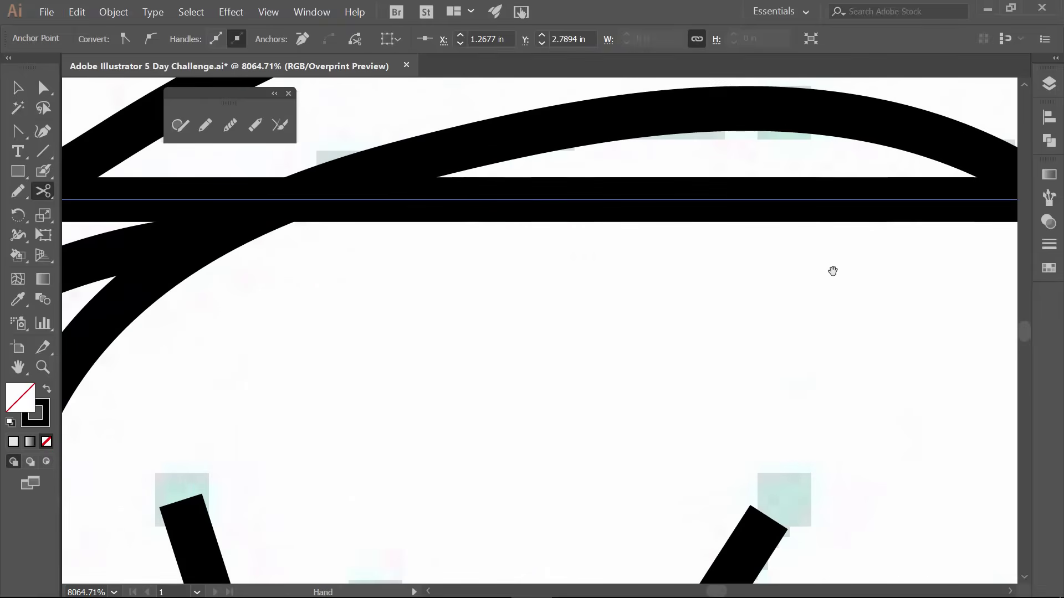
drag(852, 266, 402, 231)
drag(677, 247, 235, 280)
drag(857, 265, 297, 261)
drag(455, 221, 309, 221)
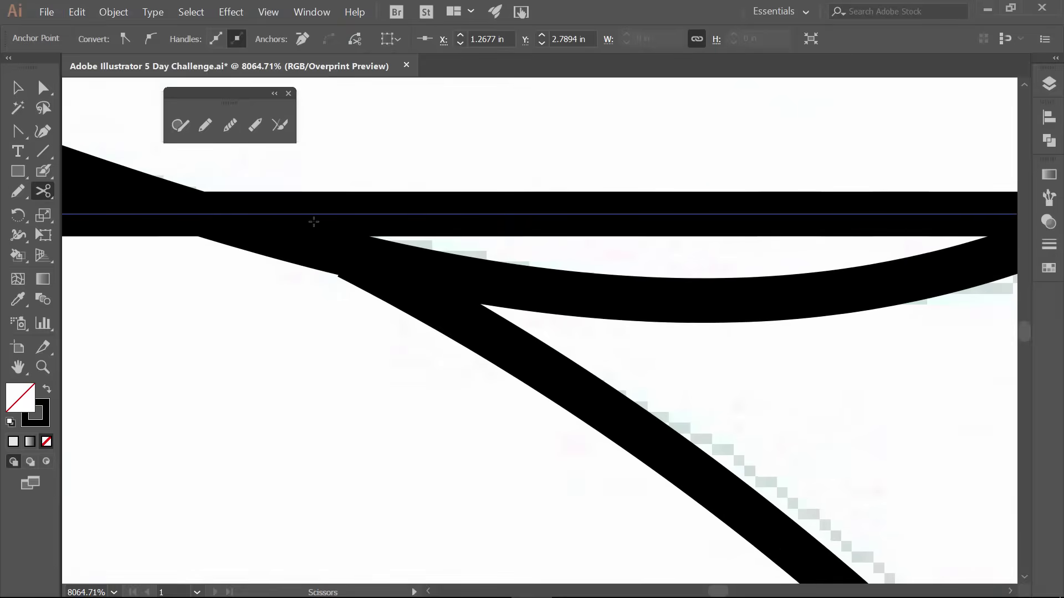
key(ctrl+minus)
key(ctrl+minus)
key(ctrl+minus)
key(ctrl+minus)
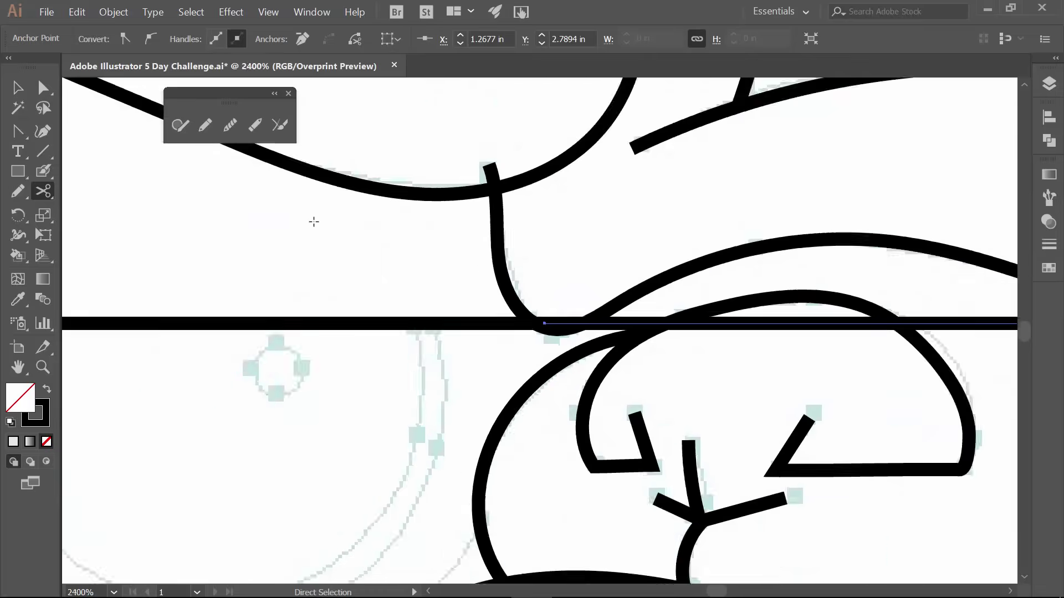
key(space)
drag(738, 349, 477, 321)
drag(828, 344, 513, 313)
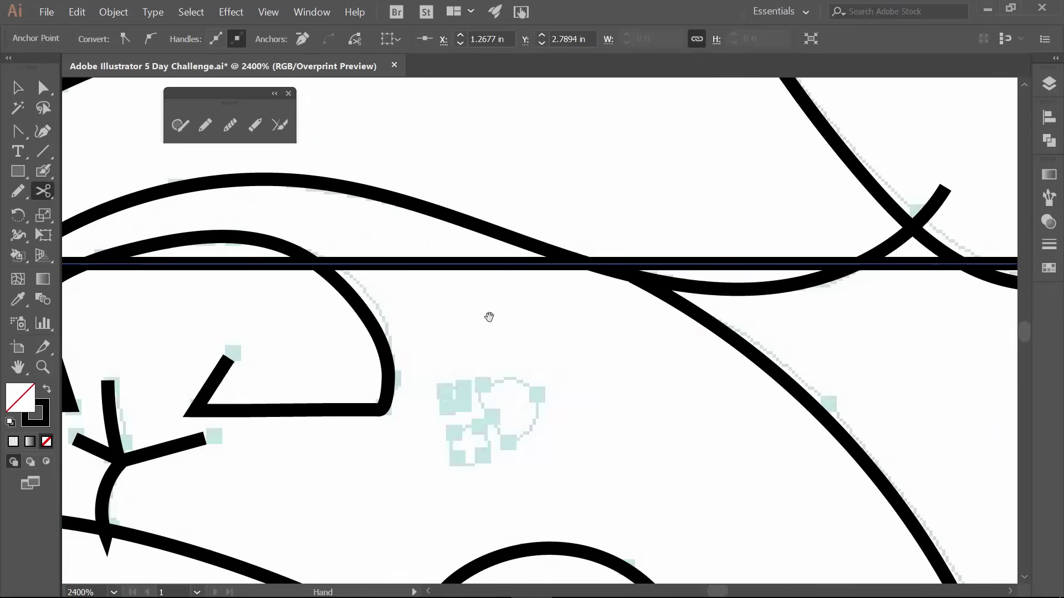
drag(830, 323, 287, 296)
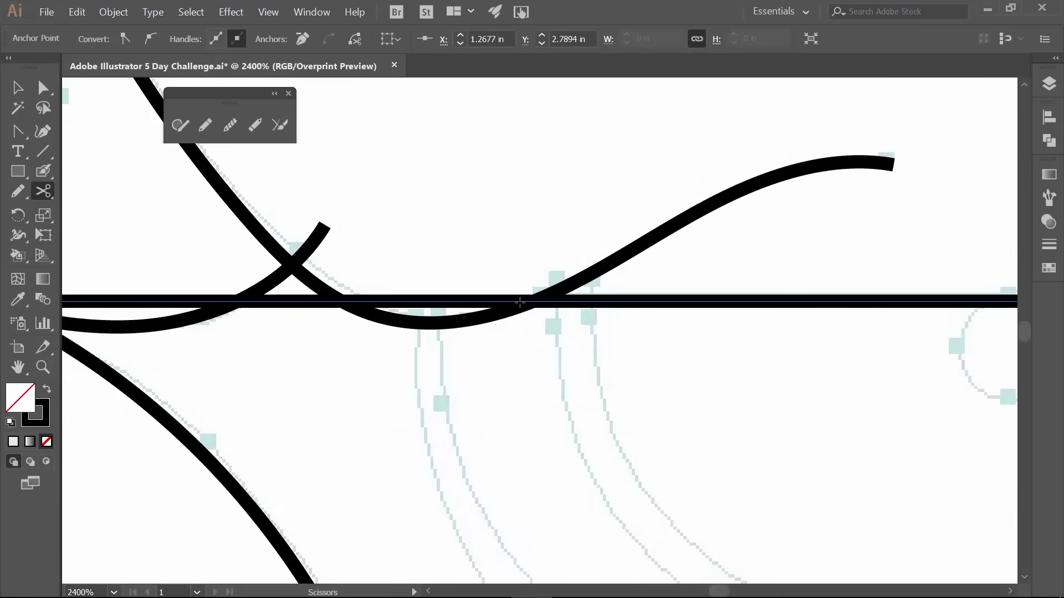
click(517, 301)
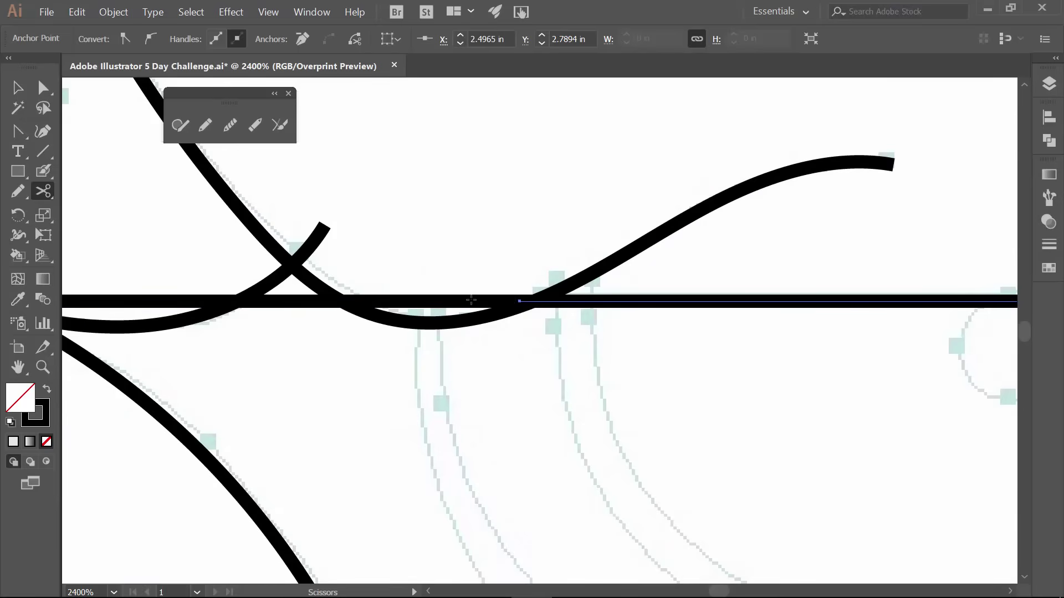
Delete the leftover line piece left of the fold and fit the artboard in view
key(v)
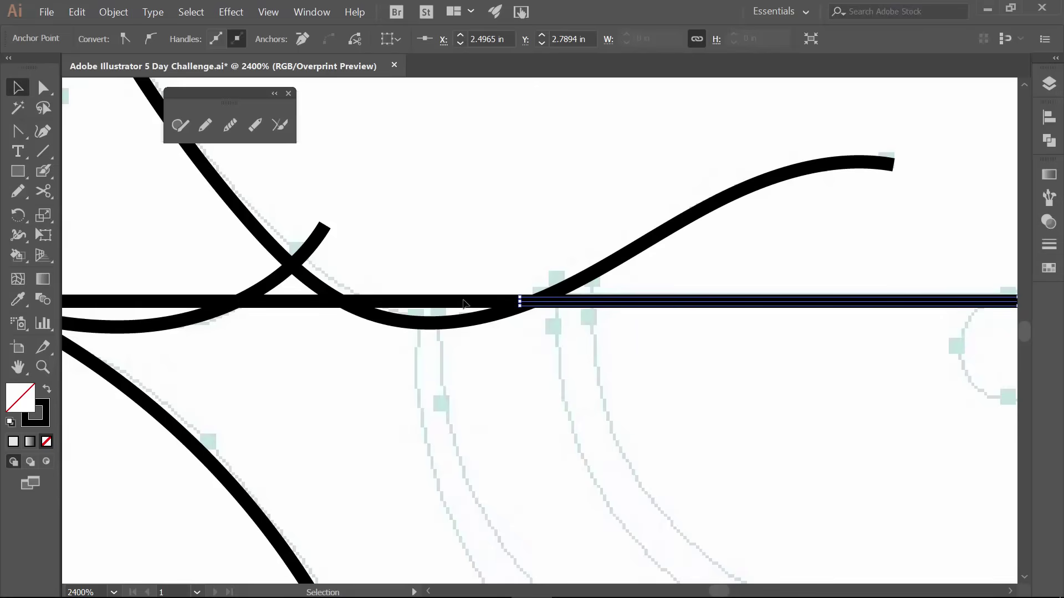
key(ctrl+shift+a)
click(458, 302)
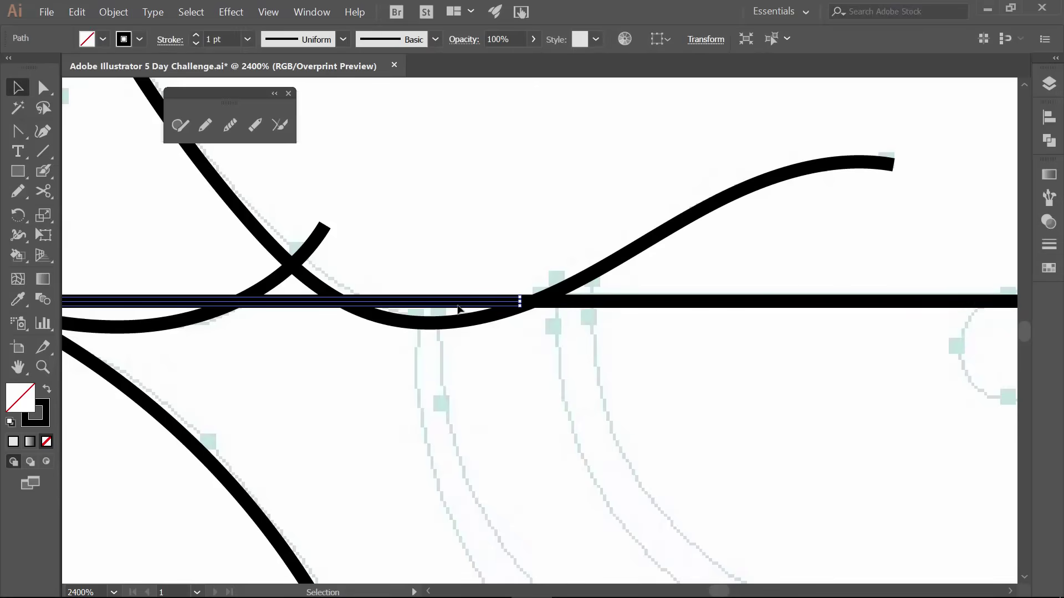
key(Delete)
key(a)
key(ctrl+0)
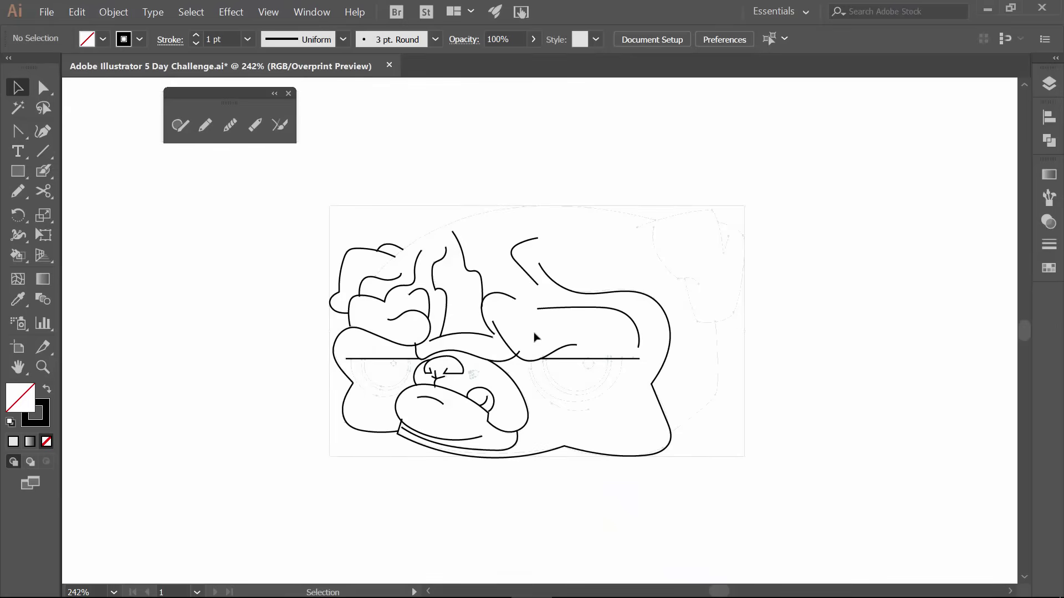
Pencil the right cheek line down the head's side and the lower right jaw line
key(ctrl+plus)
key(ctrl+plus)
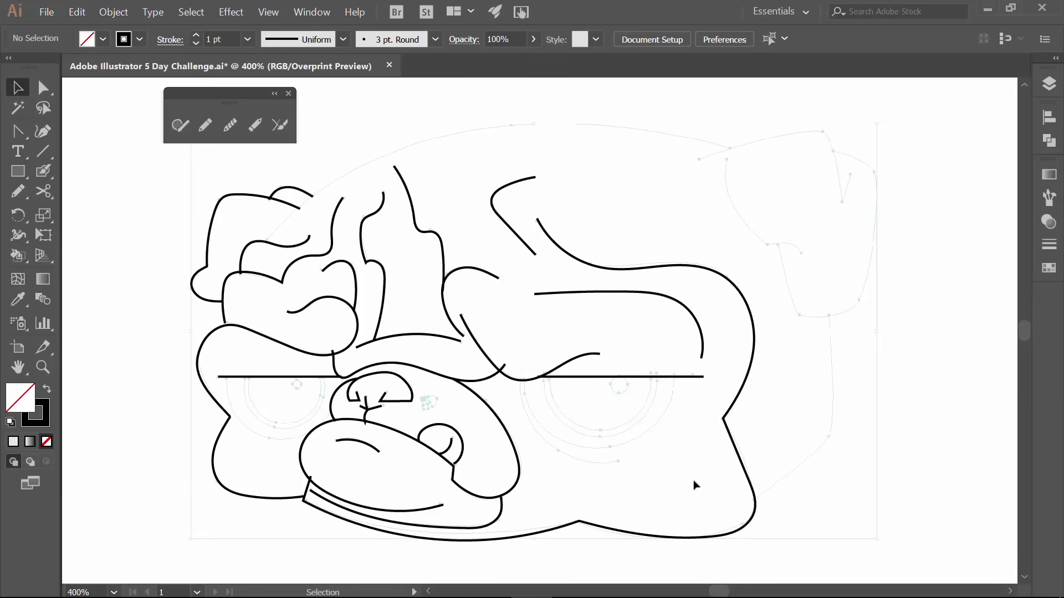
key(n)
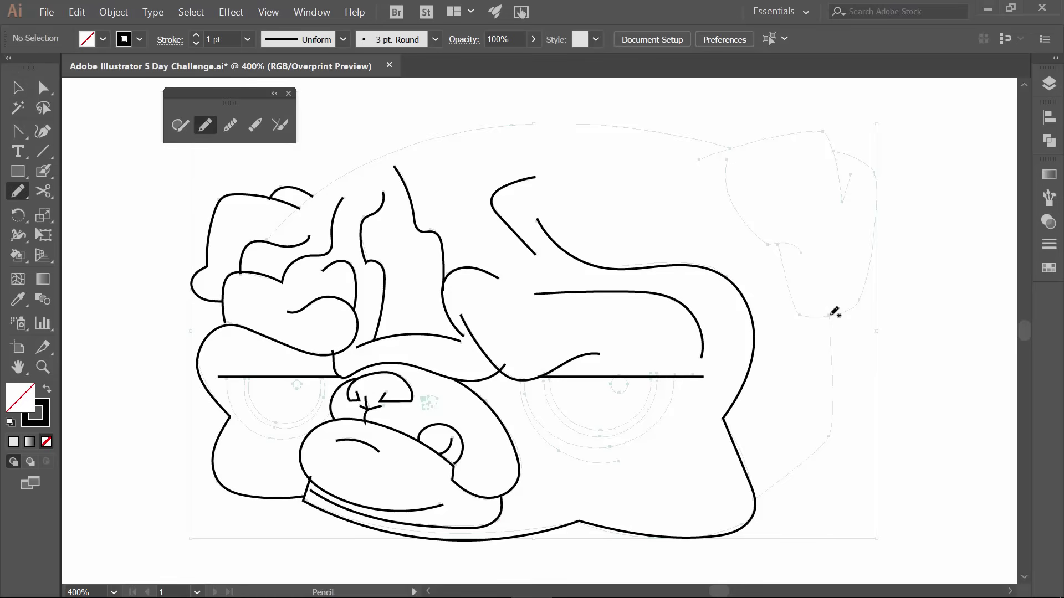
drag(829, 317, 830, 436)
drag(752, 498, 829, 437)
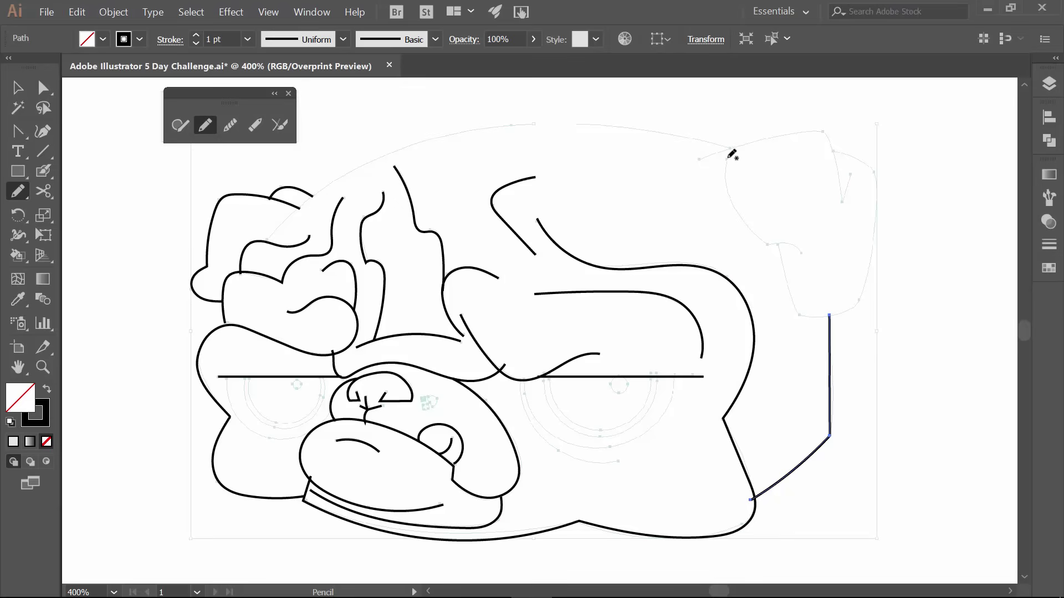
Draw the ear's curved inner line and convert its middle anchor point
mouse_move(728, 158)
mouse_down()
mouse_move(753, 232)
mouse_move(792, 246)
mouse_move(801, 265)
mouse_up()
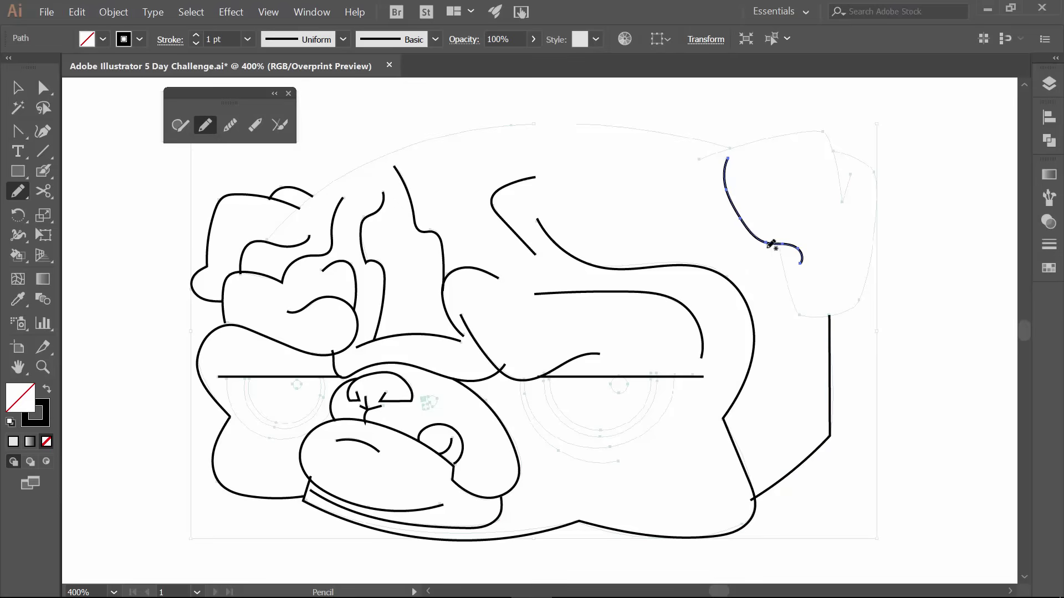
key(shift+c)
click(768, 244)
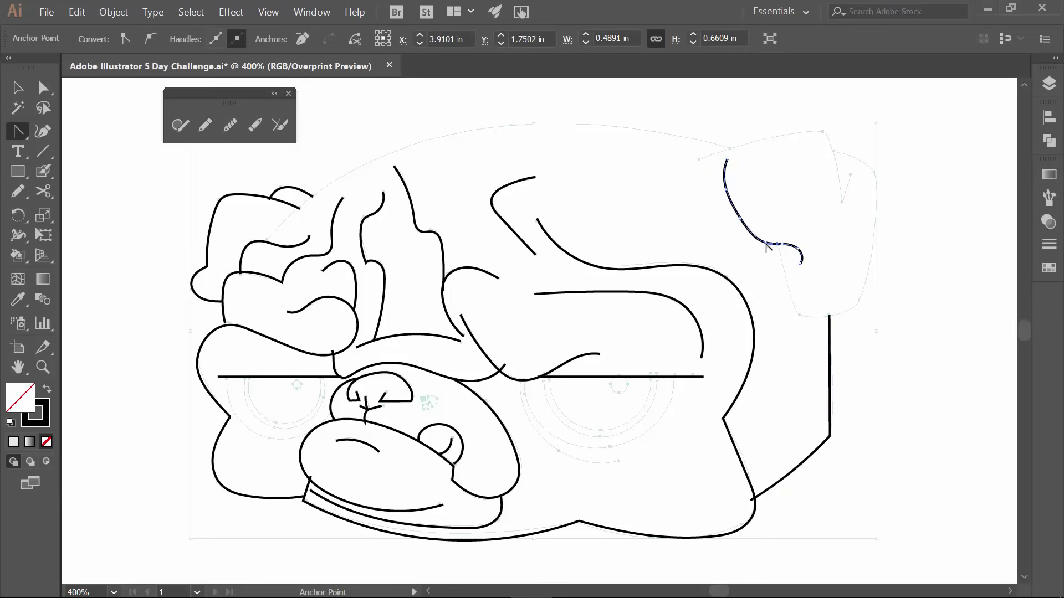
click(768, 249)
key(a)
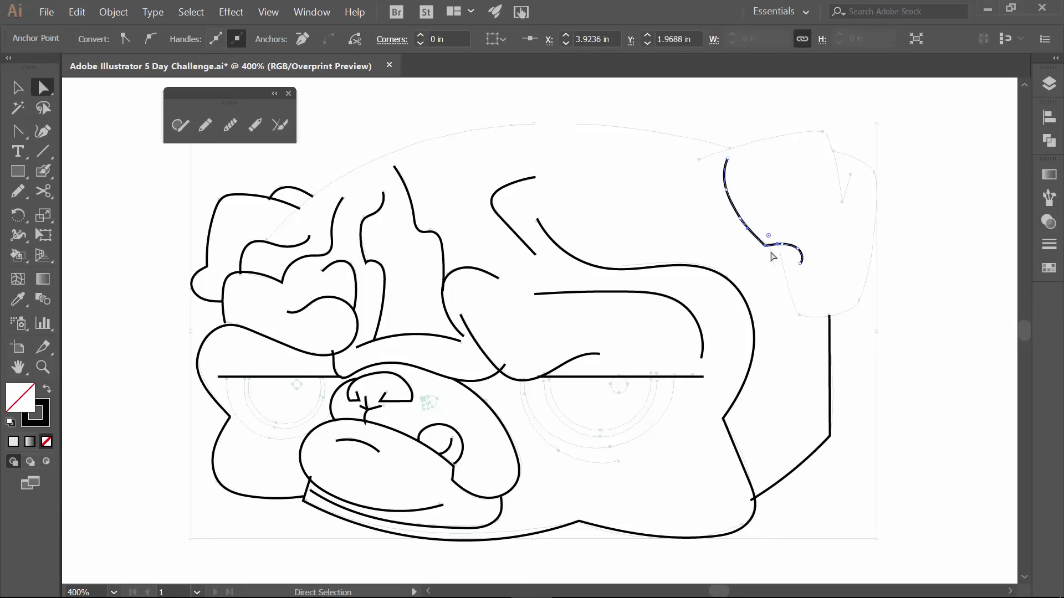
key(n)
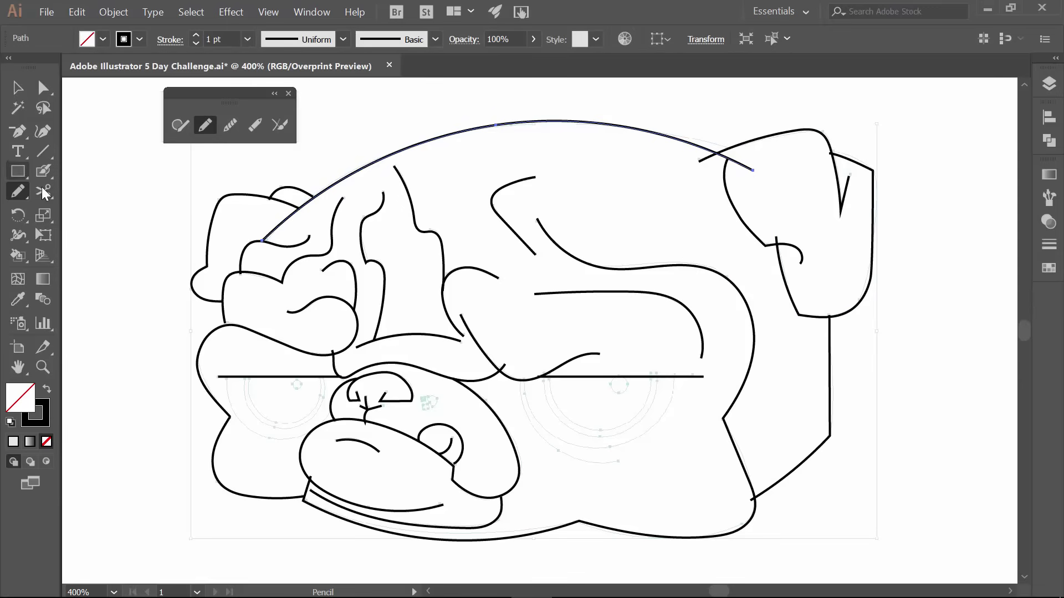
Zoom in on the left eye and draw a small highlight circle and a large eye circle
drag(17, 168, 89, 212)
key(z)
drag(197, 349, 353, 464)
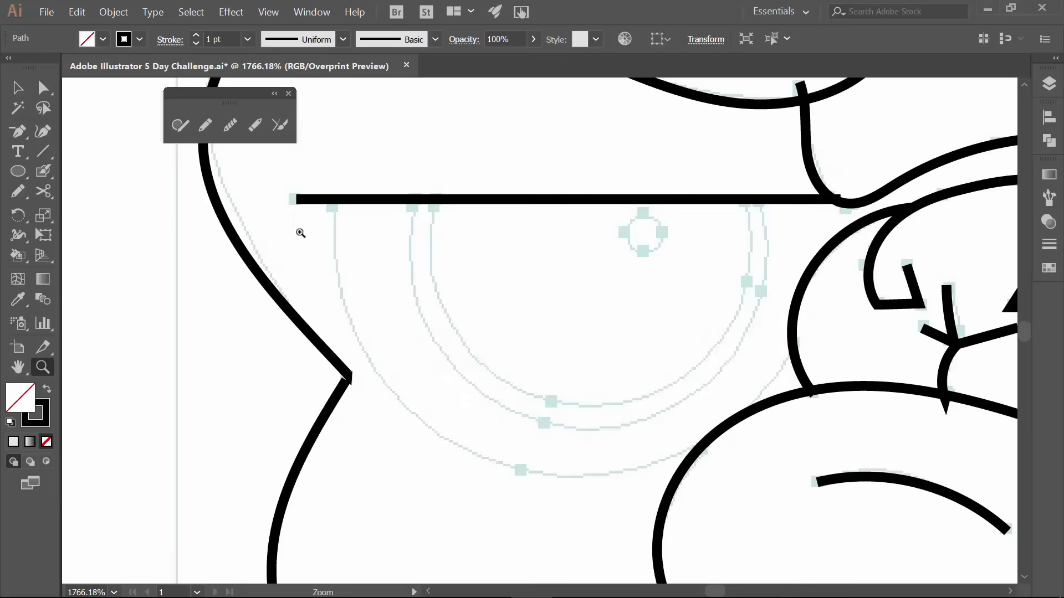
click(288, 93)
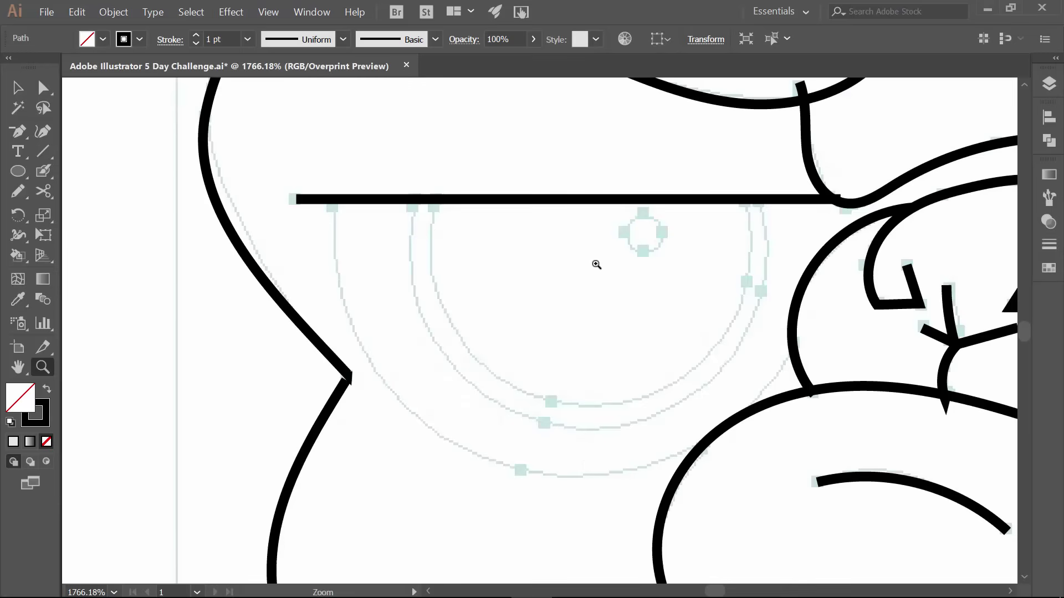
key(l)
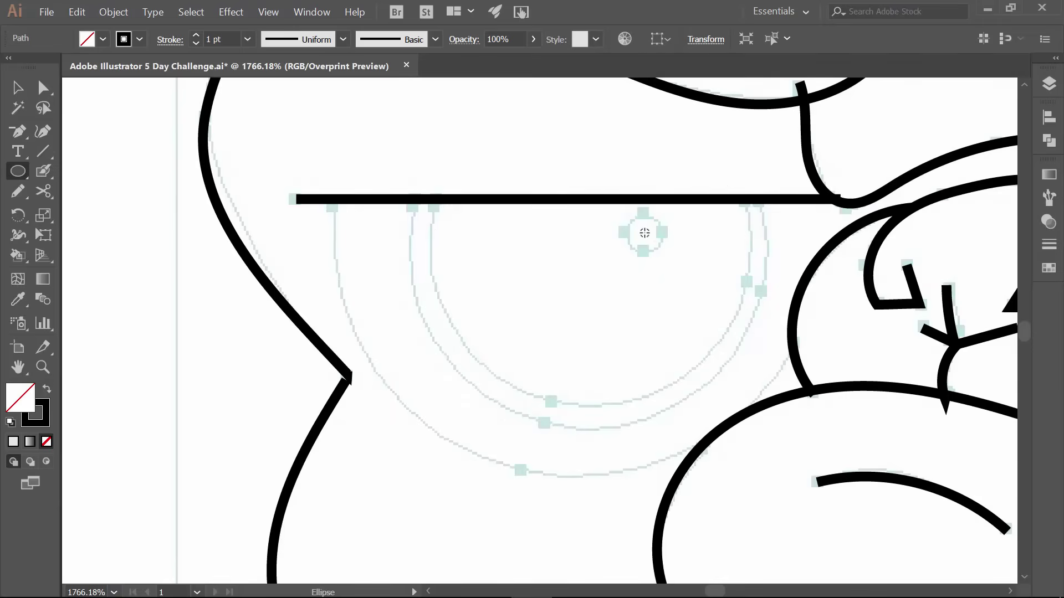
drag(645, 233, 660, 252)
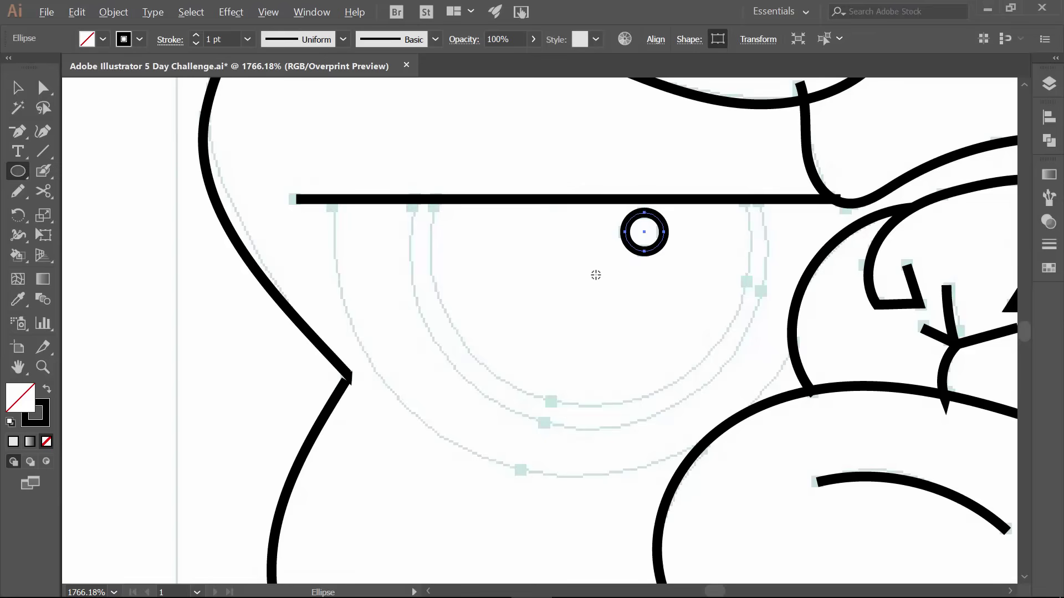
drag(595, 274, 707, 450)
Nudge and slightly shrink the large eye circle to sit on the sketch
key(v)
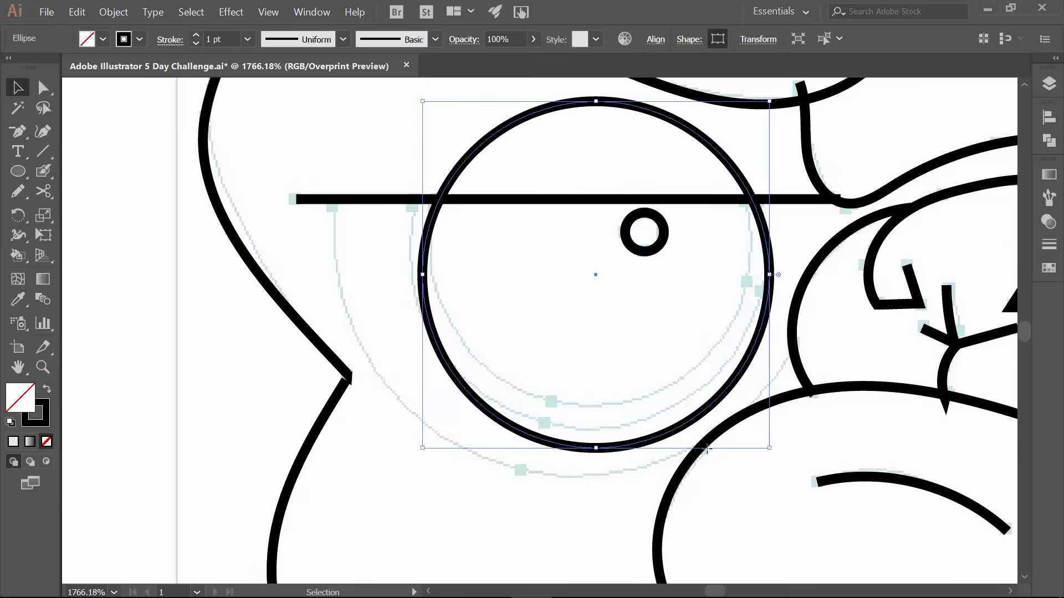
key(Up)
key(Up)
key(Up)
key(Up)
key(Up)
key(Left)
key(Left)
key(Down)
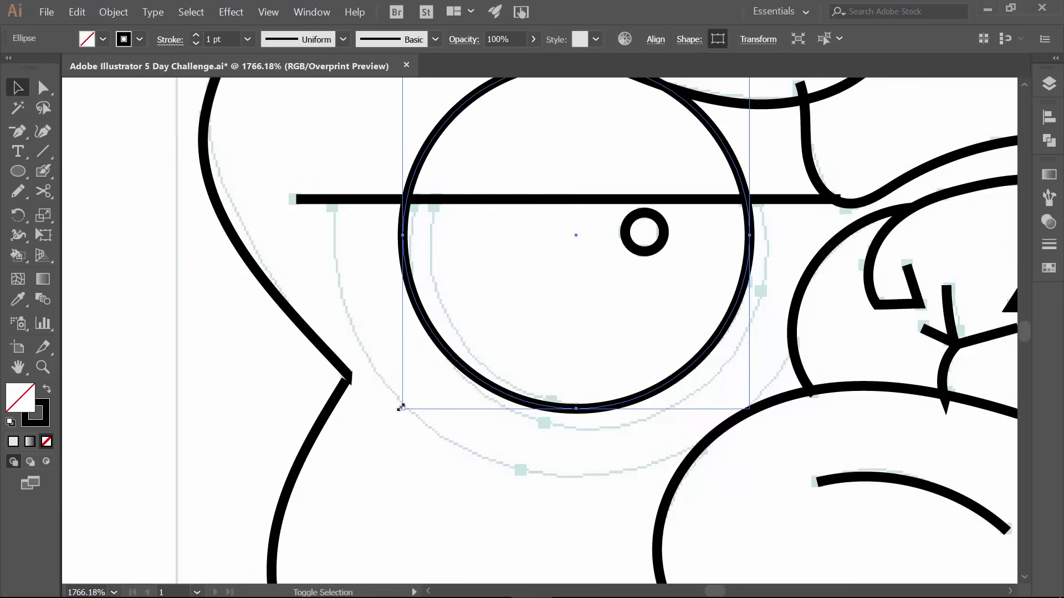
drag(401, 408, 426, 385)
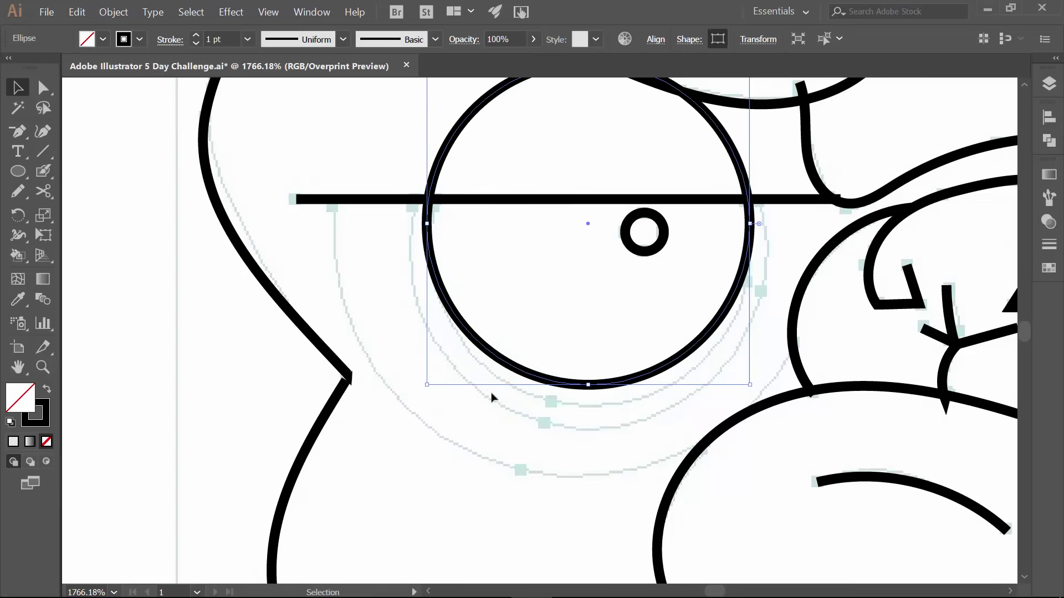
key(Down)
key(Down)
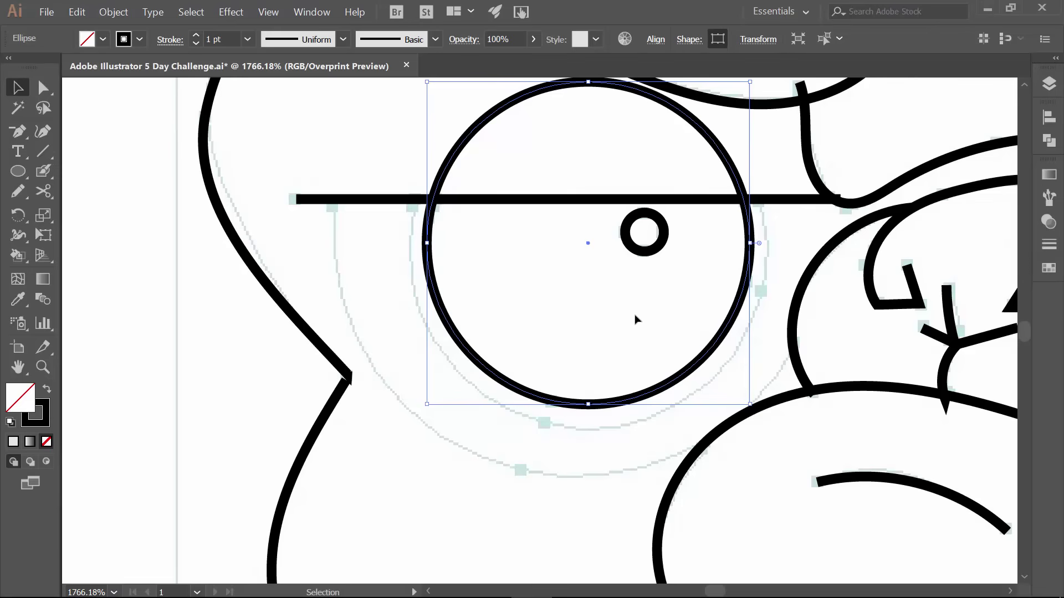
key(a)
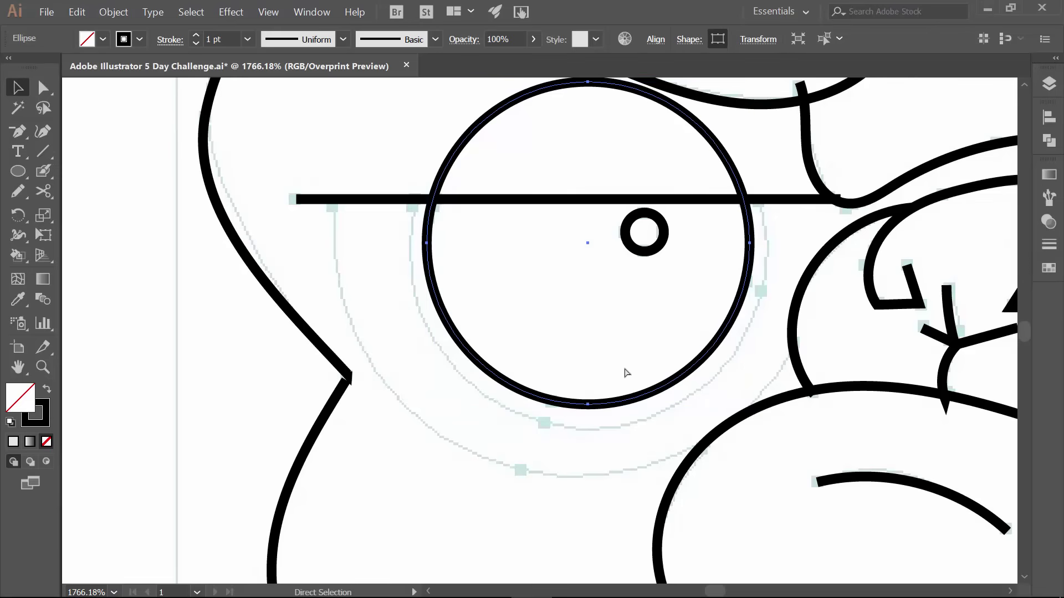
key(v)
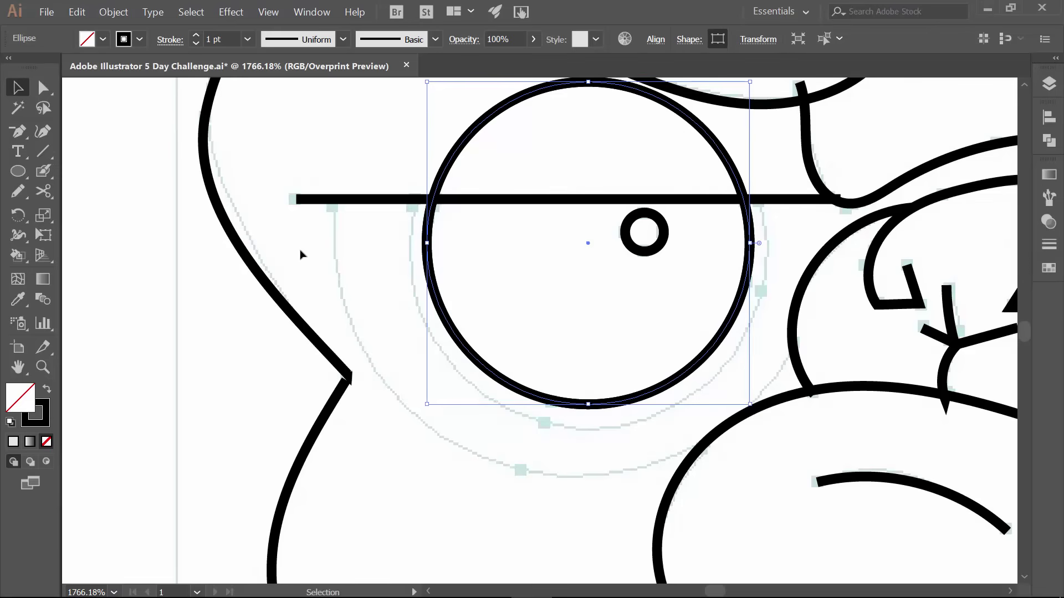
Paste a copy of the eye circle in front and enlarge it proportionally into a ring
click(78, 11)
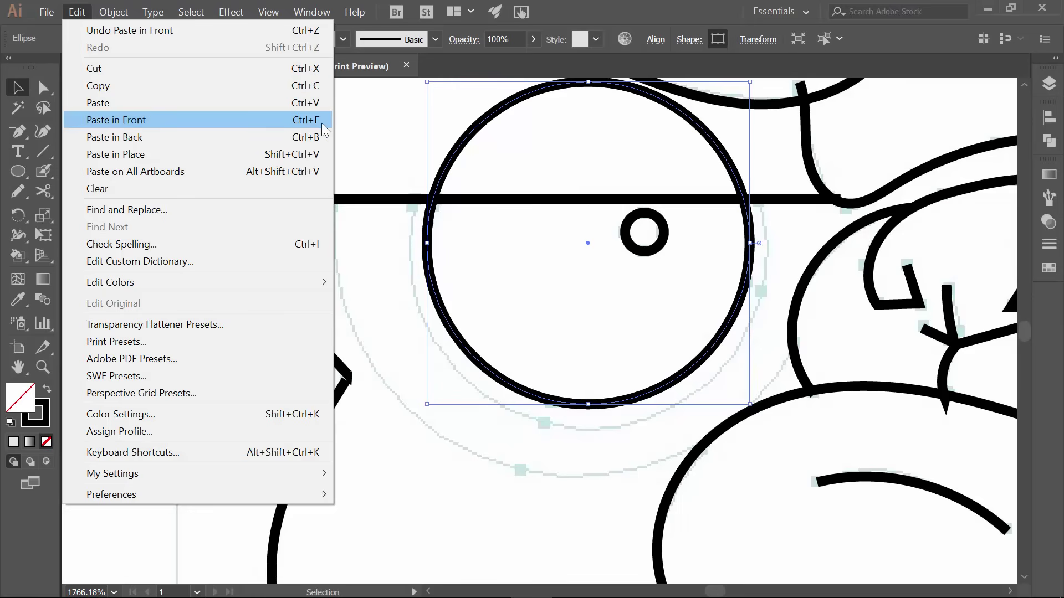
click(483, 275)
click(468, 308)
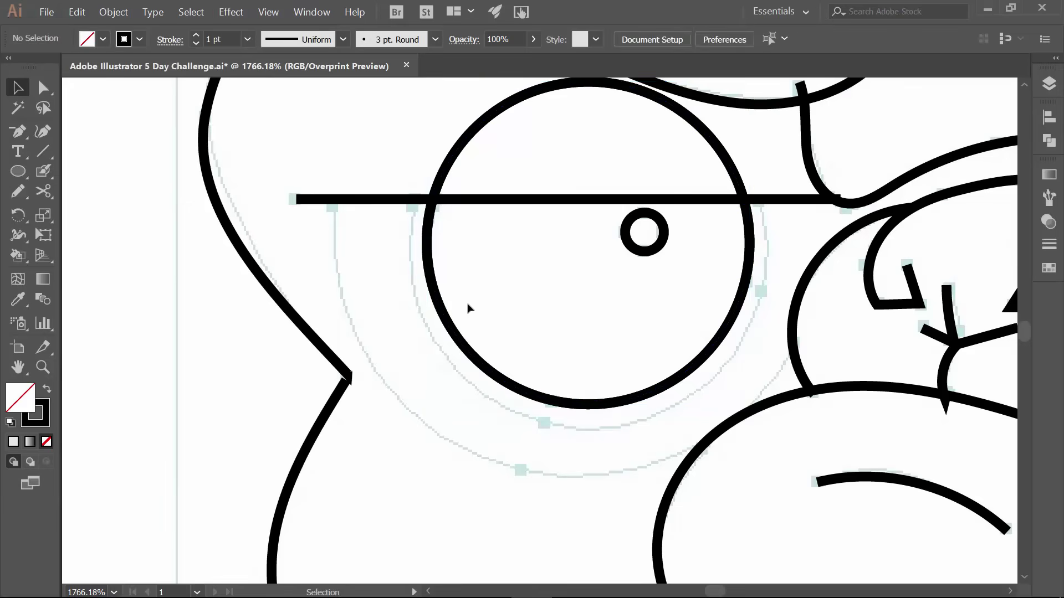
click(492, 377)
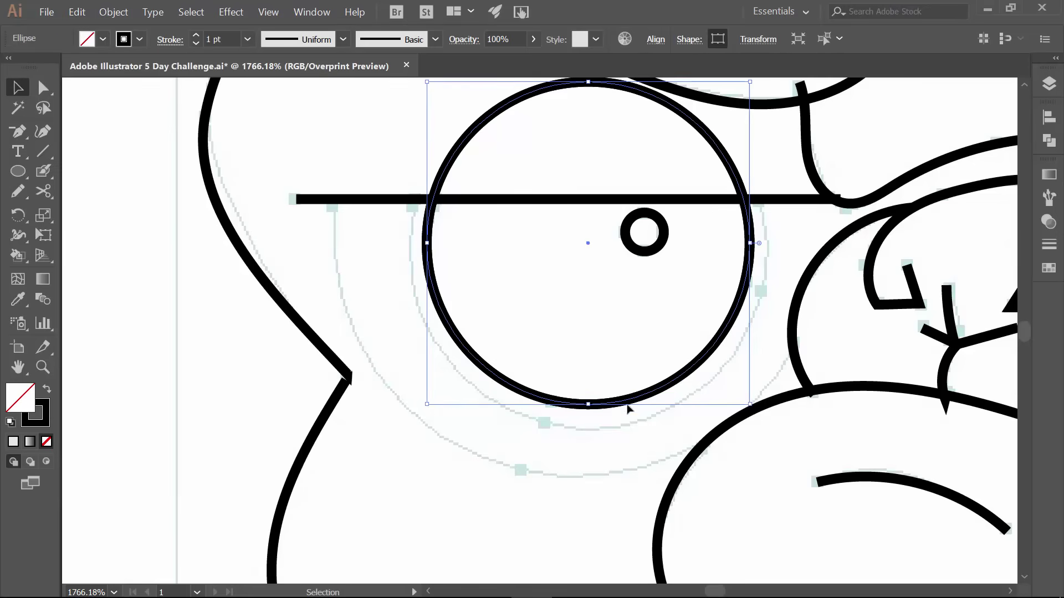
key(shift)
mouse_move(749, 404)
mouse_down()
mouse_move(773, 413)
mouse_move(779, 430)
mouse_up()
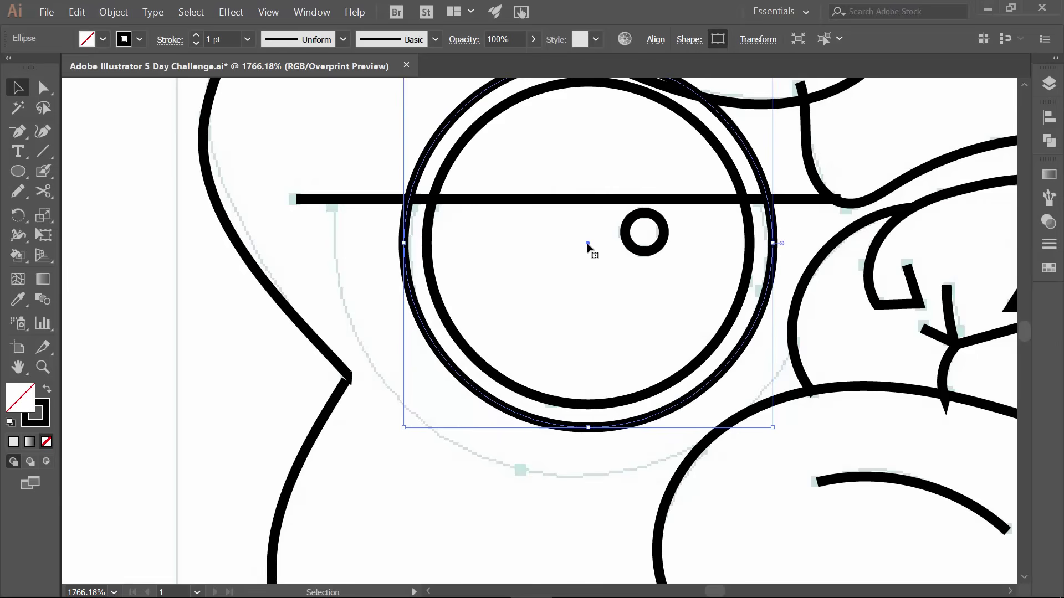
Enlarge another outer ring about the centre and nudge it up and slightly left
key(a)
key(v)
key(shift)
drag(775, 430, 838, 493)
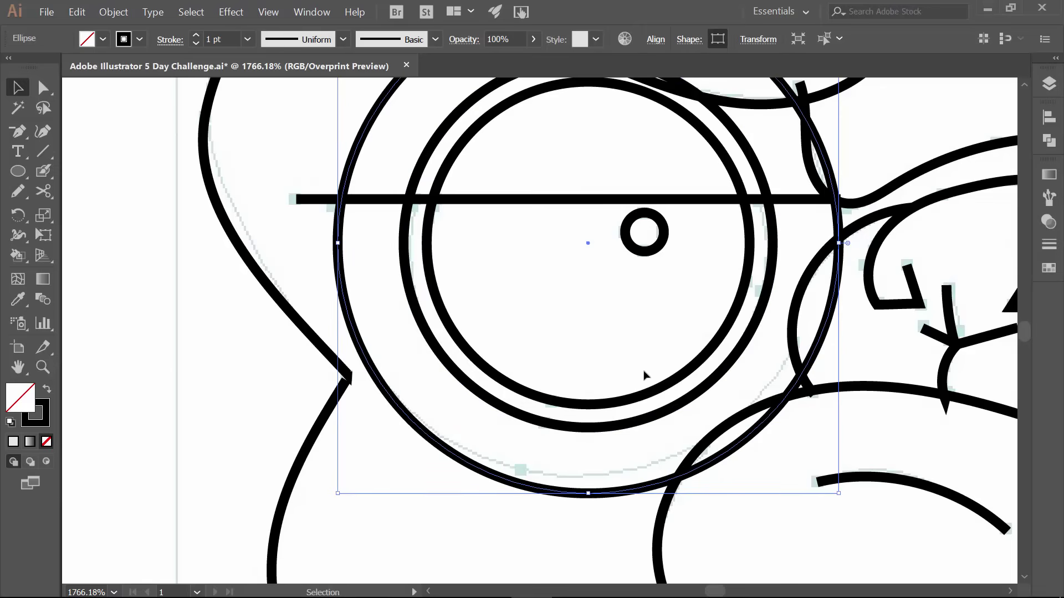
key(Up)
key(Up)
key(Left)
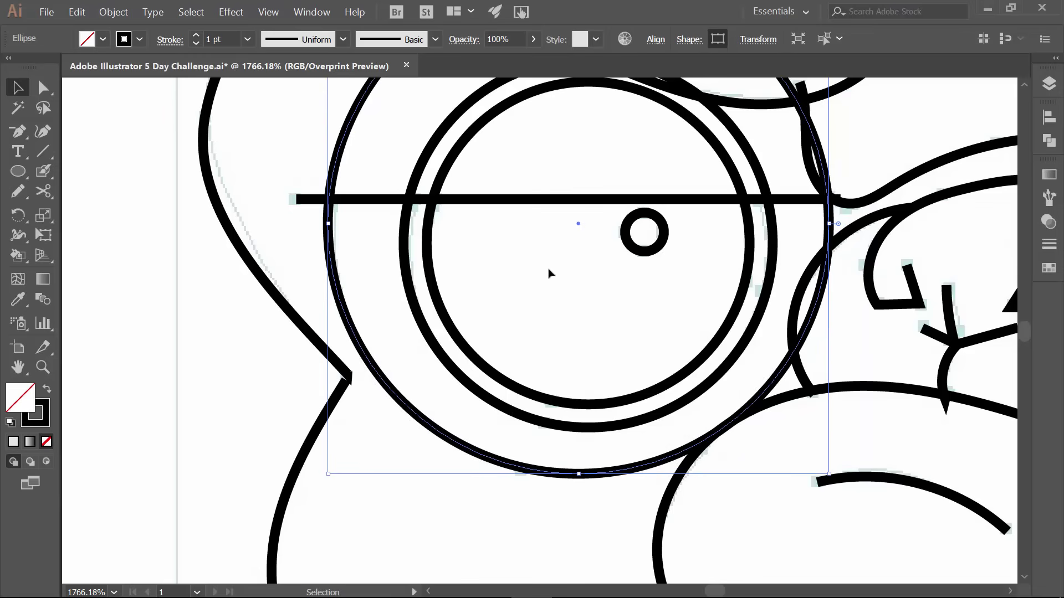
drag(579, 215, 557, 266)
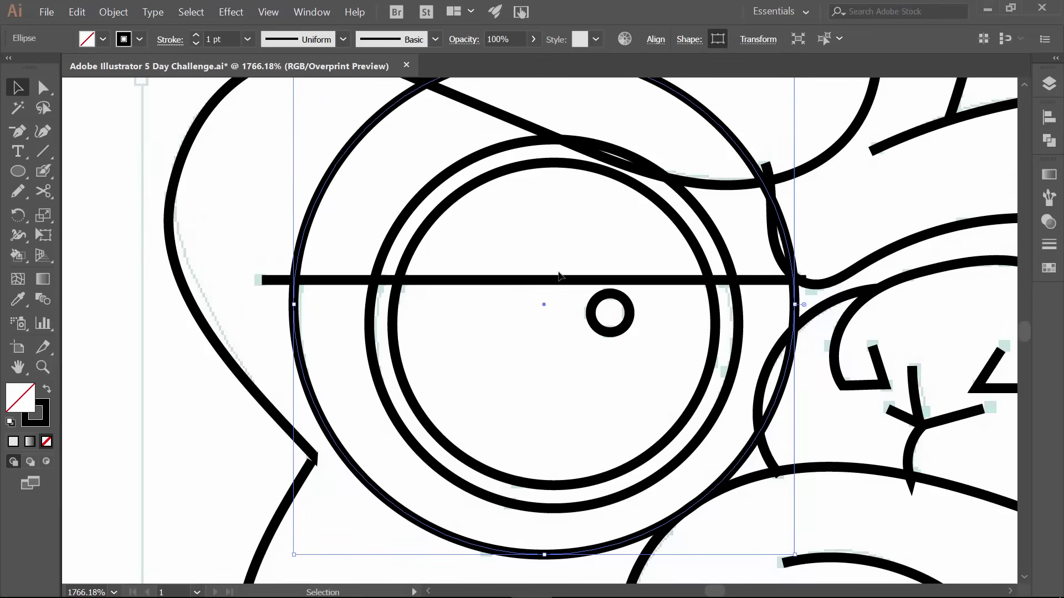
Cut the outer, middle and inner rings where they cross the brow line on the left
key(z)
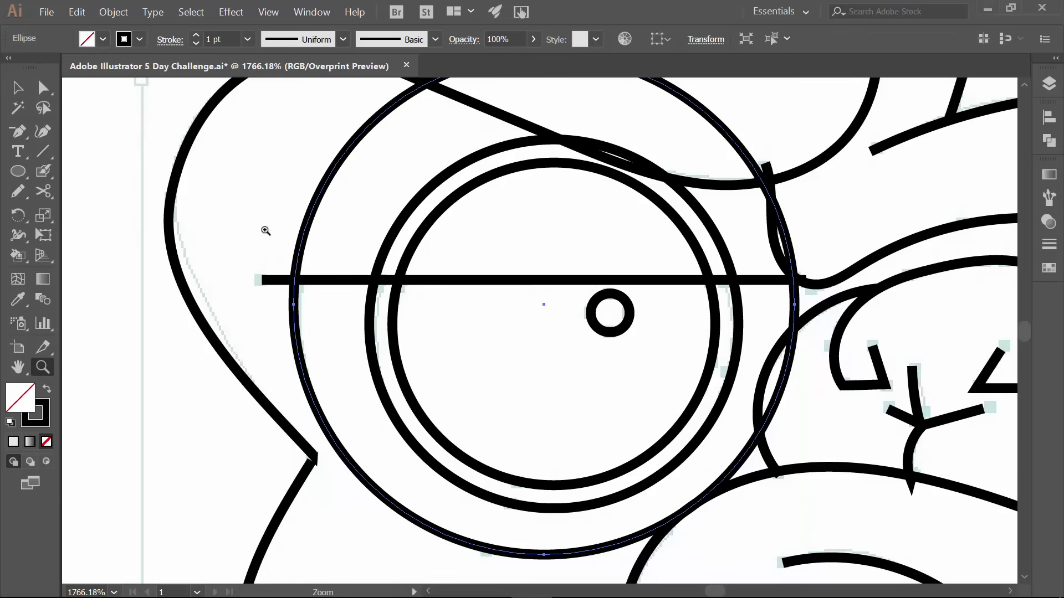
drag(261, 227, 470, 337)
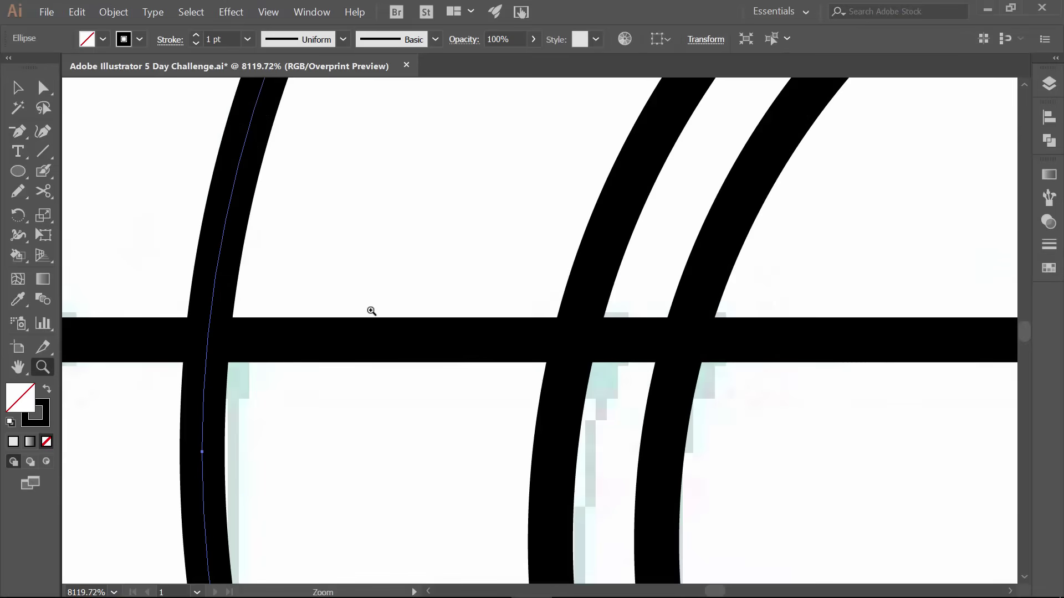
key(c)
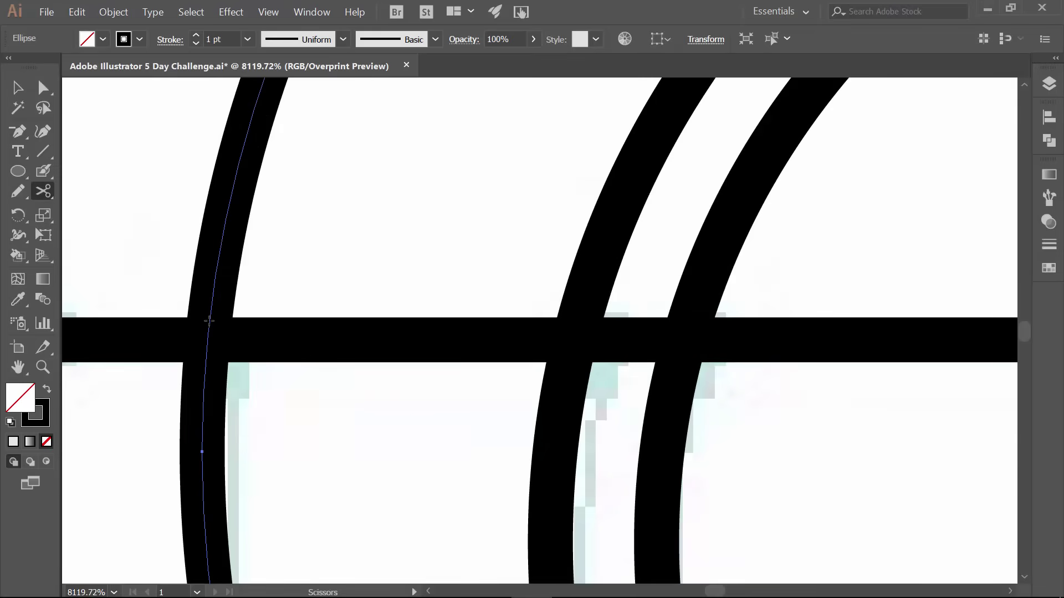
click(210, 321)
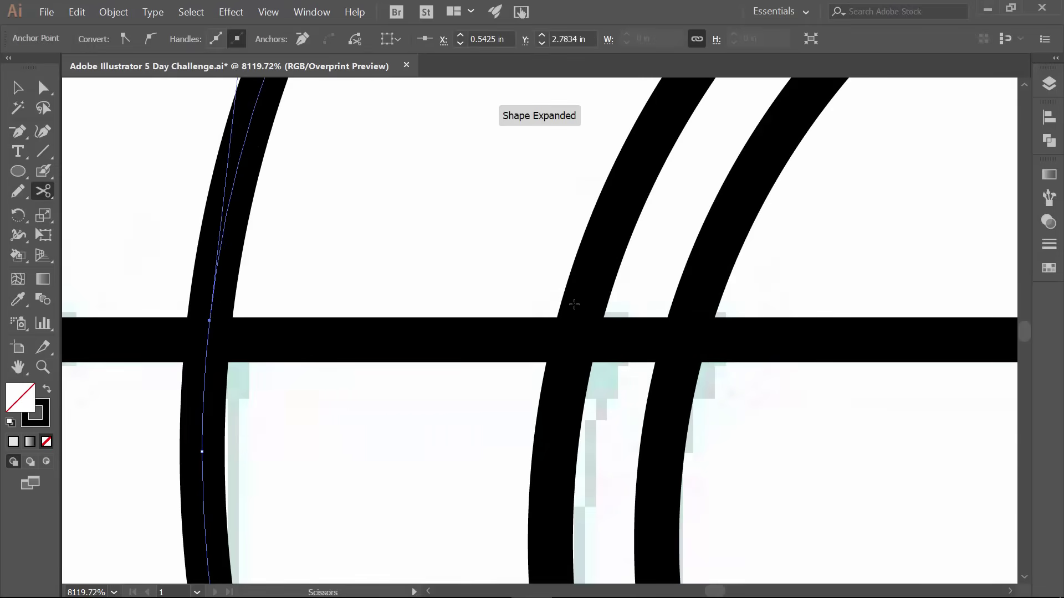
key(v)
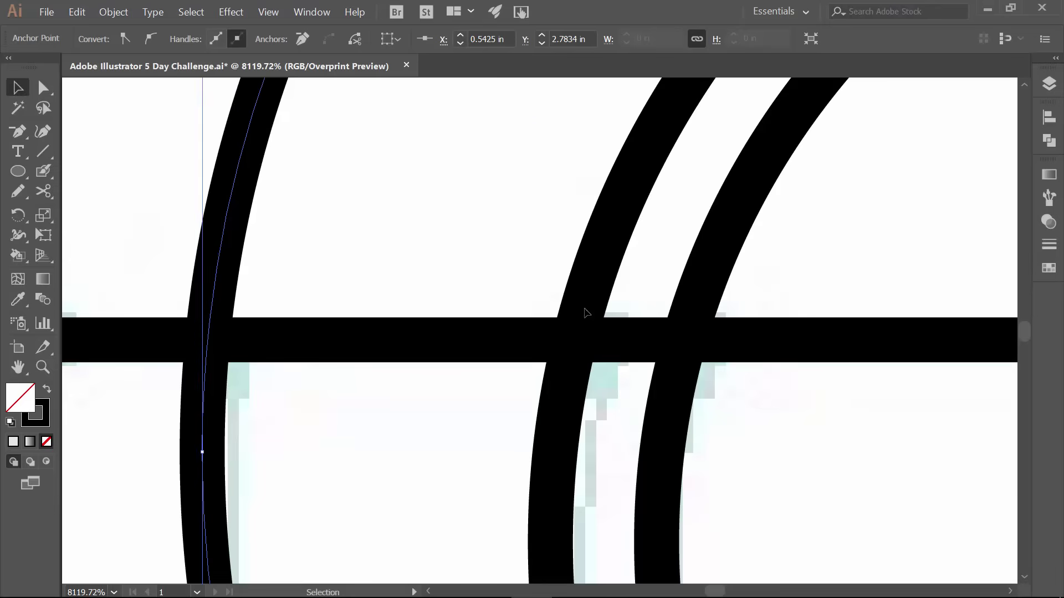
click(573, 304)
key(c)
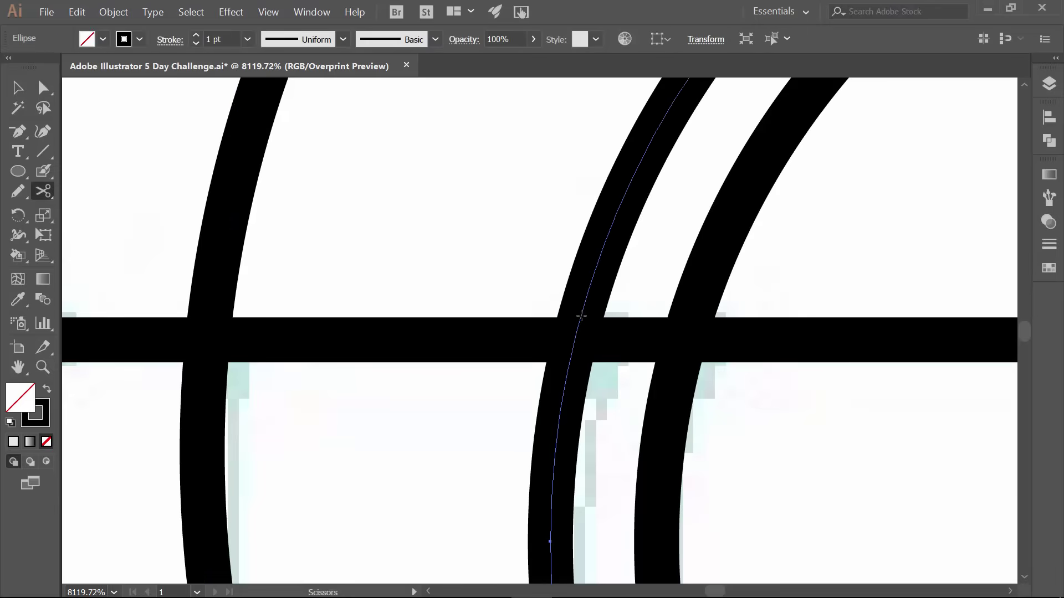
click(580, 317)
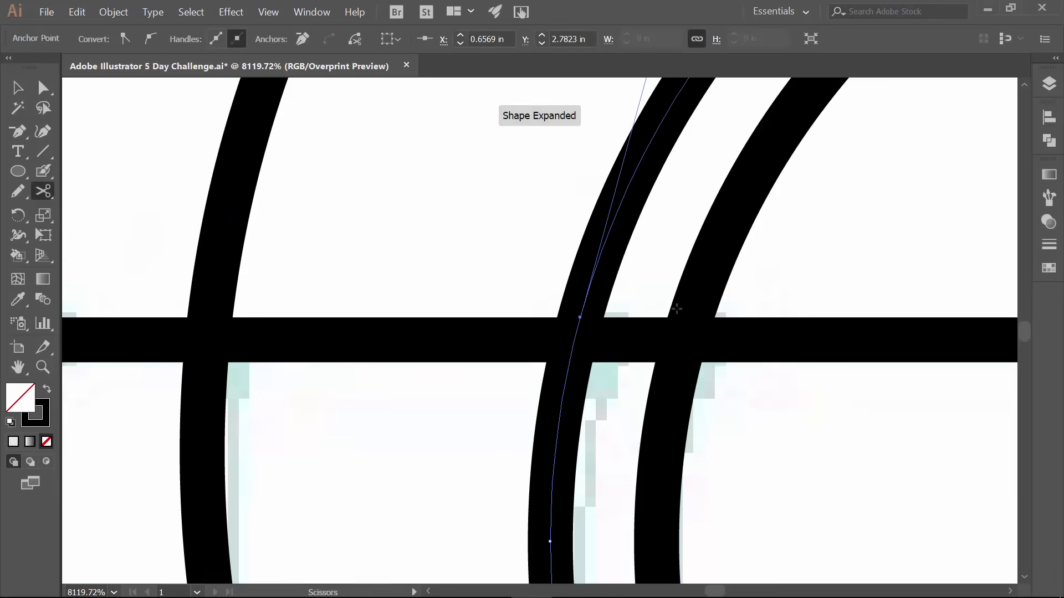
key(v)
click(698, 311)
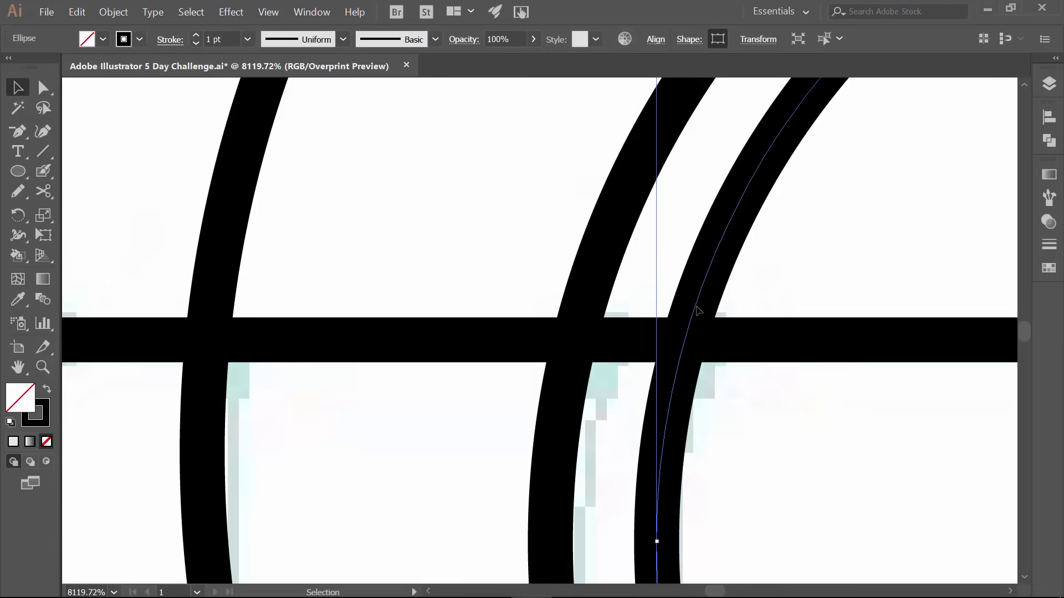
key(c)
click(692, 319)
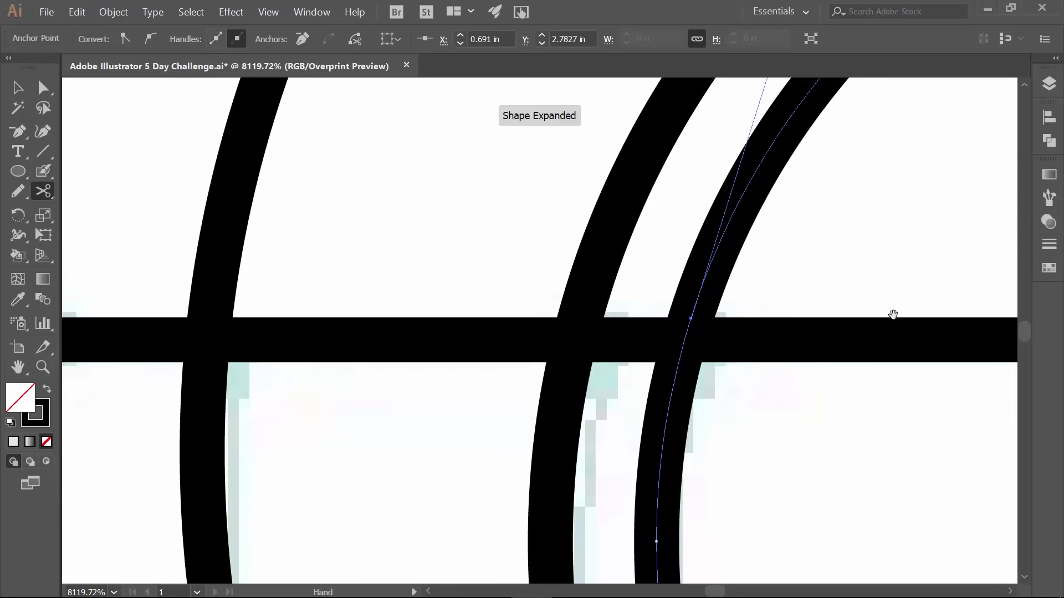
Toggle smart guides from the View menu while panning to the other crossing
drag(890, 314, 239, 255)
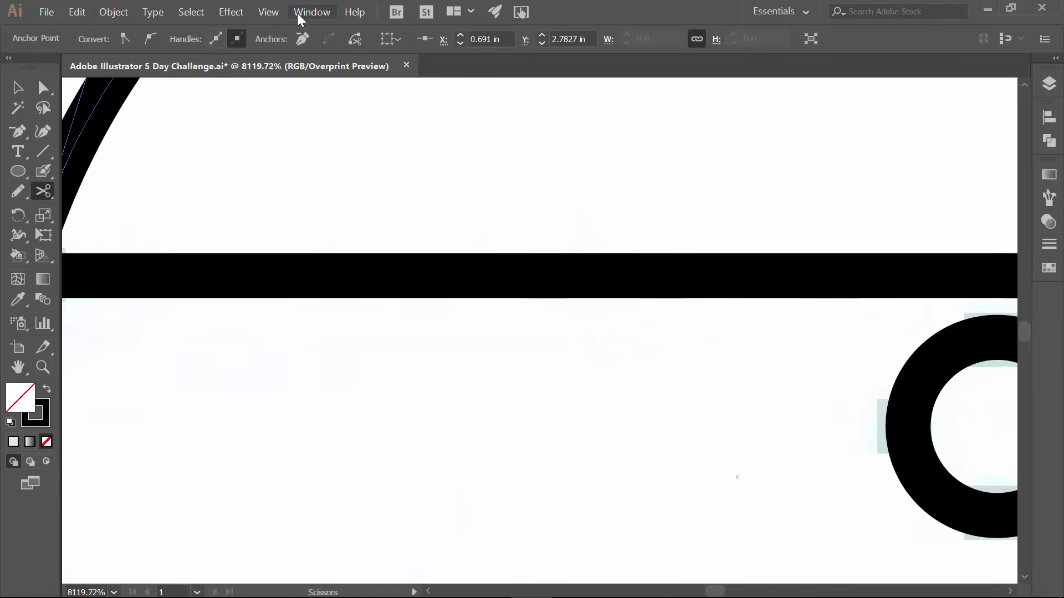
click(268, 13)
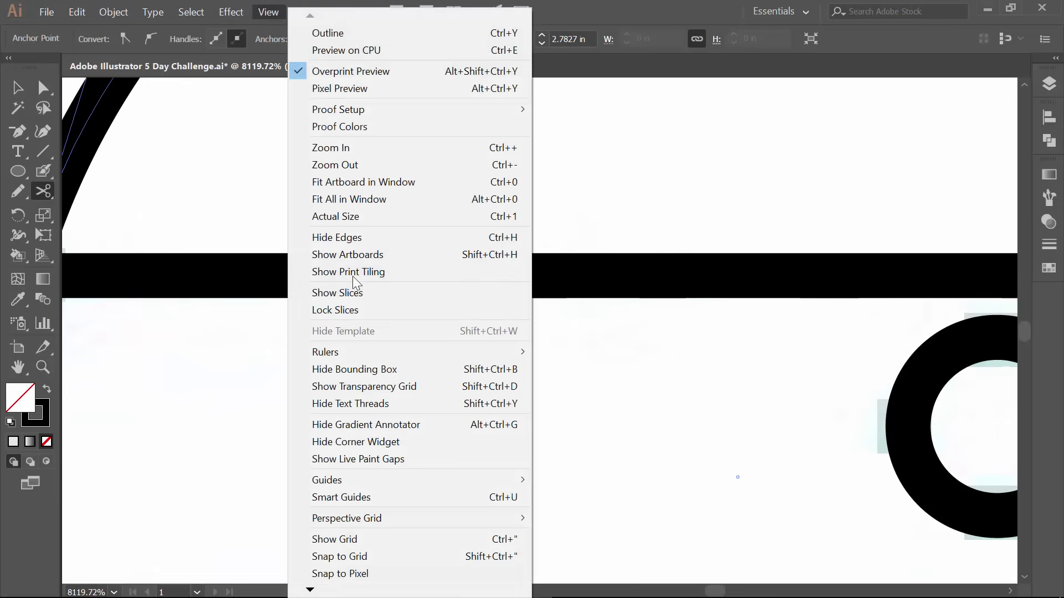
click(345, 496)
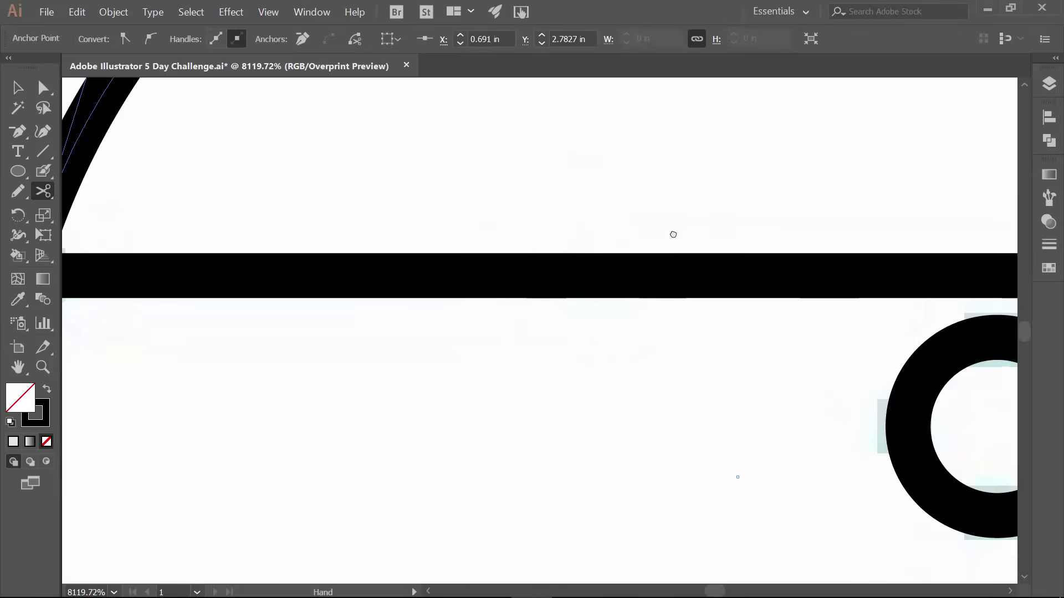
drag(607, 237, 89, 261)
drag(718, 272, 629, 299)
Cut the inner, middle and outer rings at their right-side crossings with the brow line
click(529, 311)
key(v)
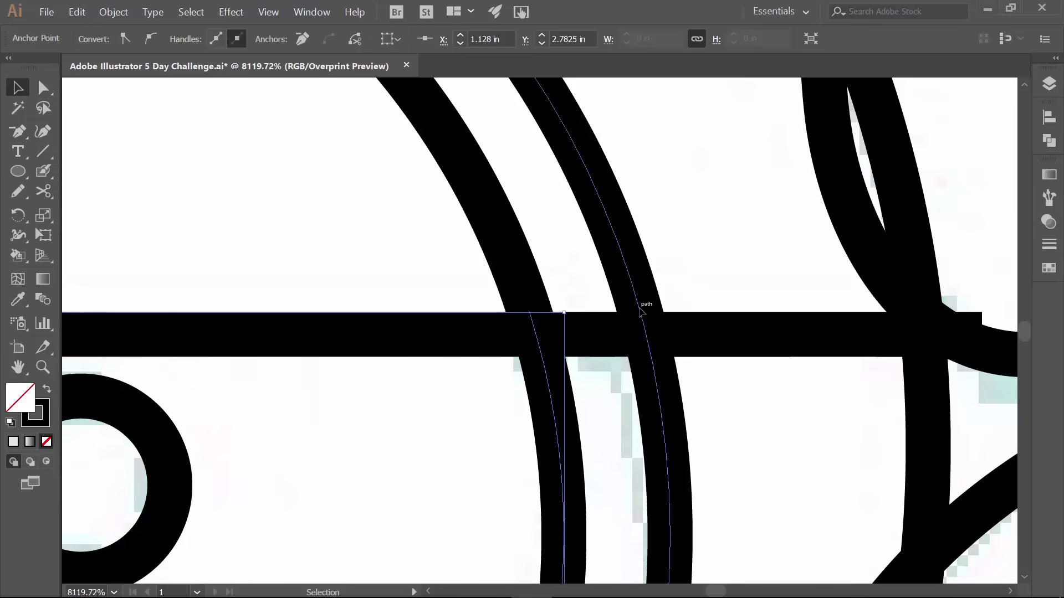
click(642, 313)
key(c)
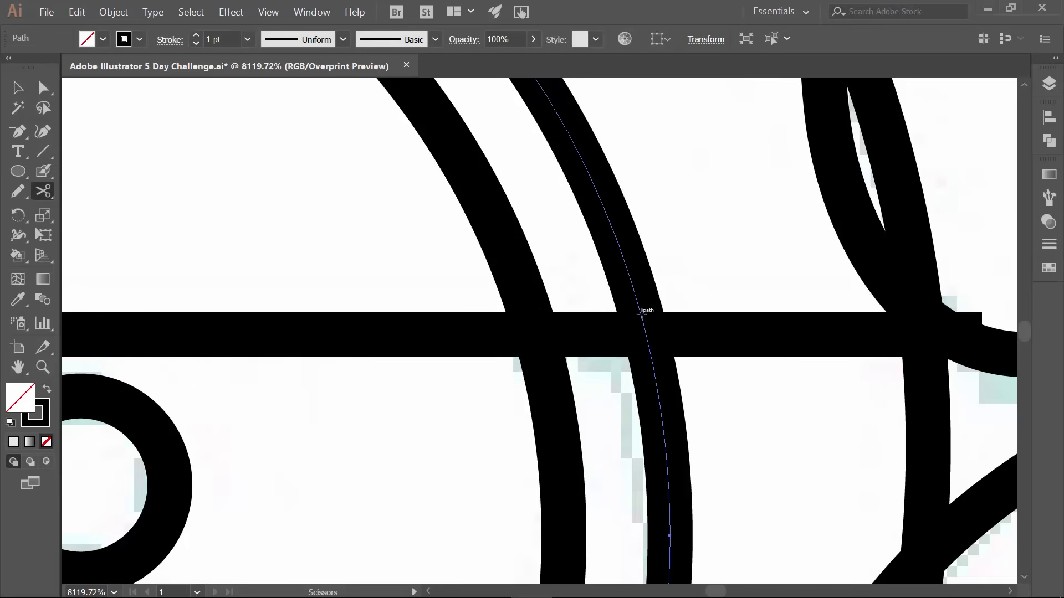
click(640, 312)
drag(777, 318, 522, 318)
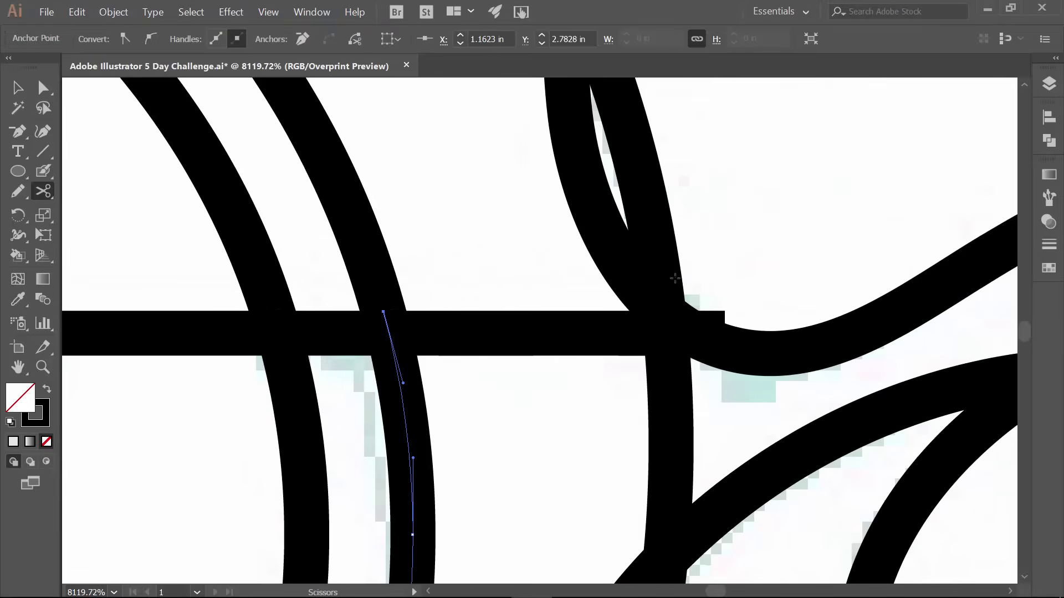
key(v)
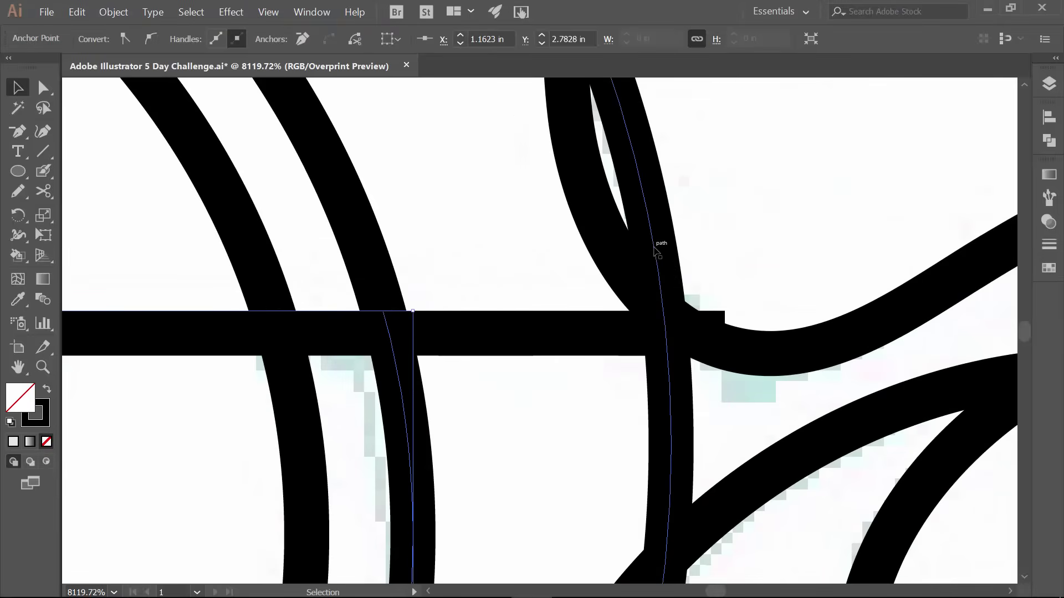
click(656, 250)
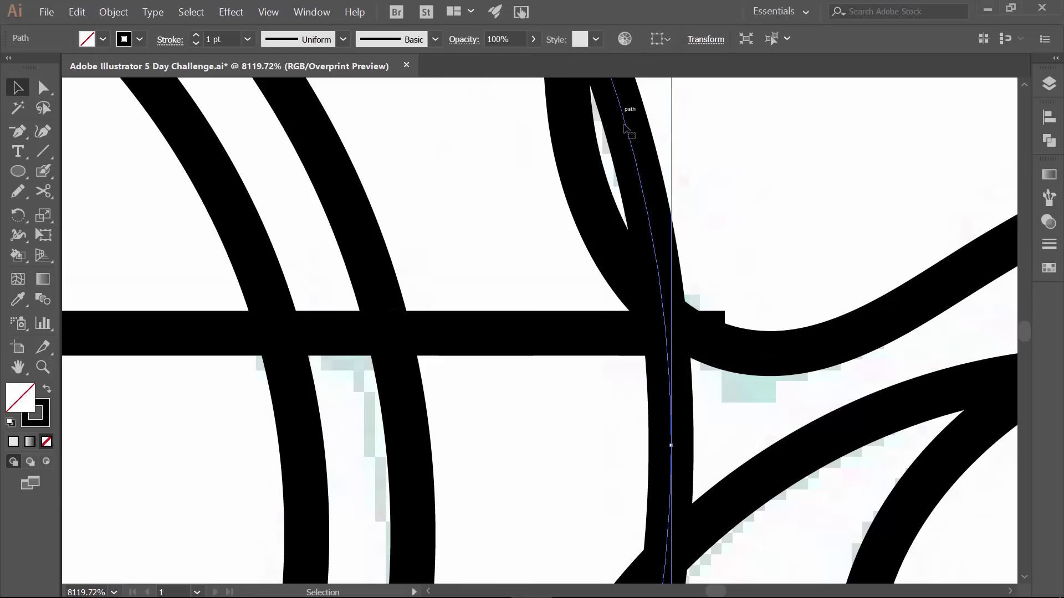
key(c)
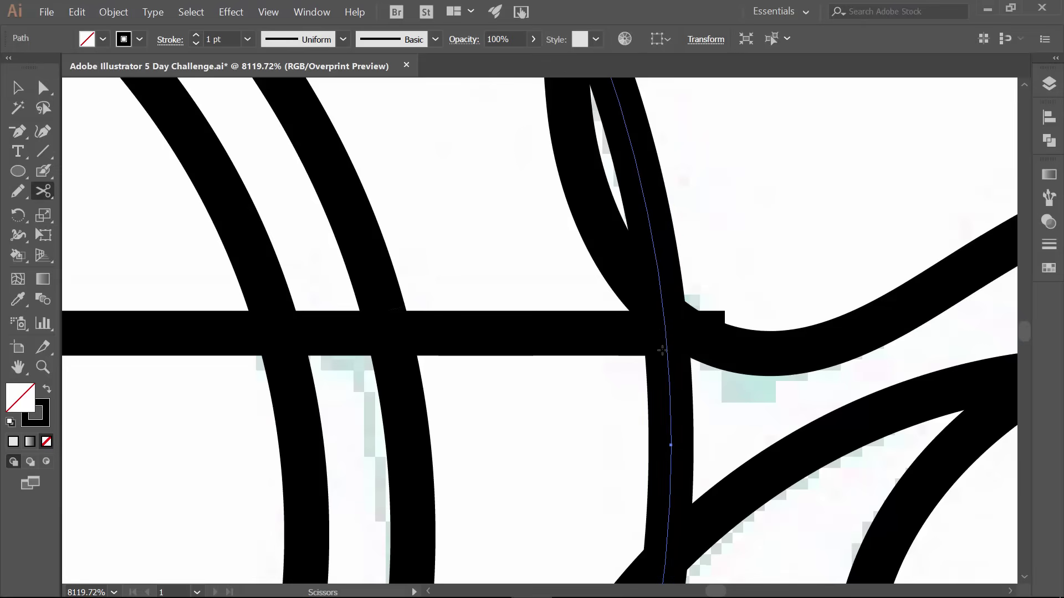
click(665, 320)
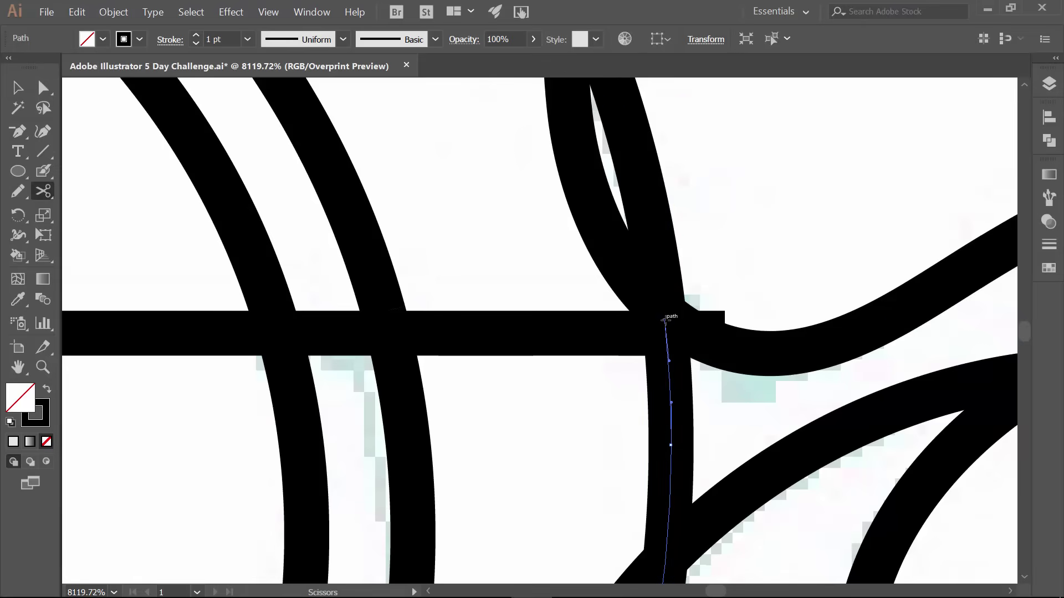
key(v)
click(666, 410)
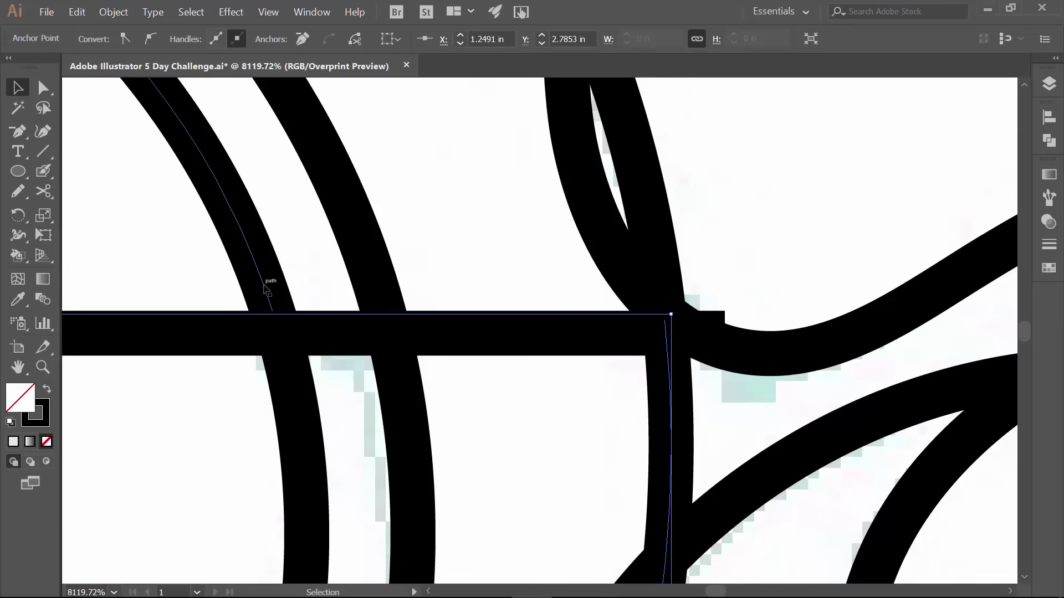
Delete the outer ring's arc above the brow line
key(ctrl+0)
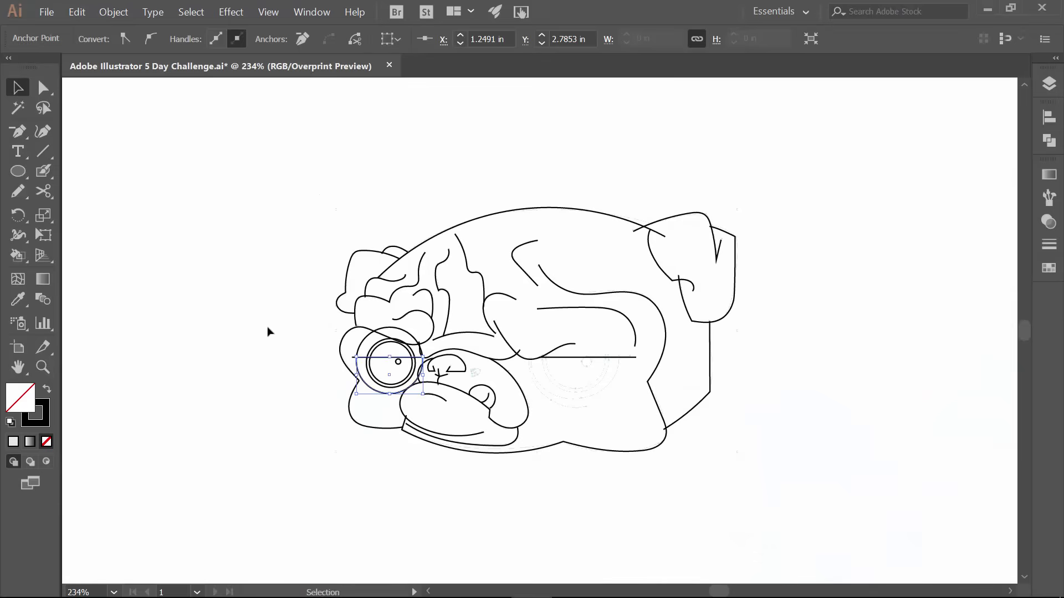
click(300, 340)
click(361, 347)
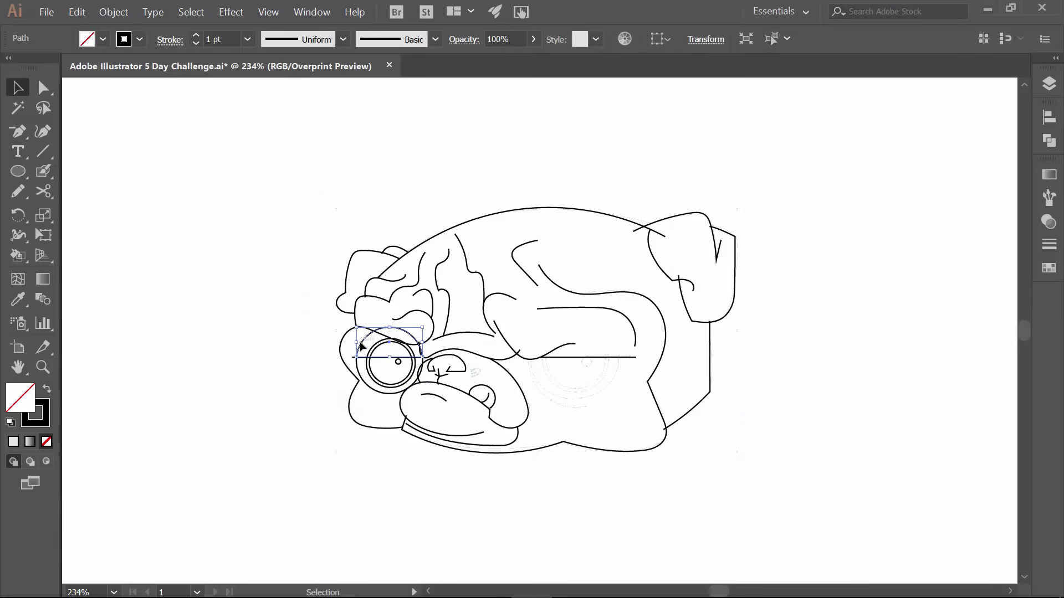
key(z)
drag(338, 316, 463, 439)
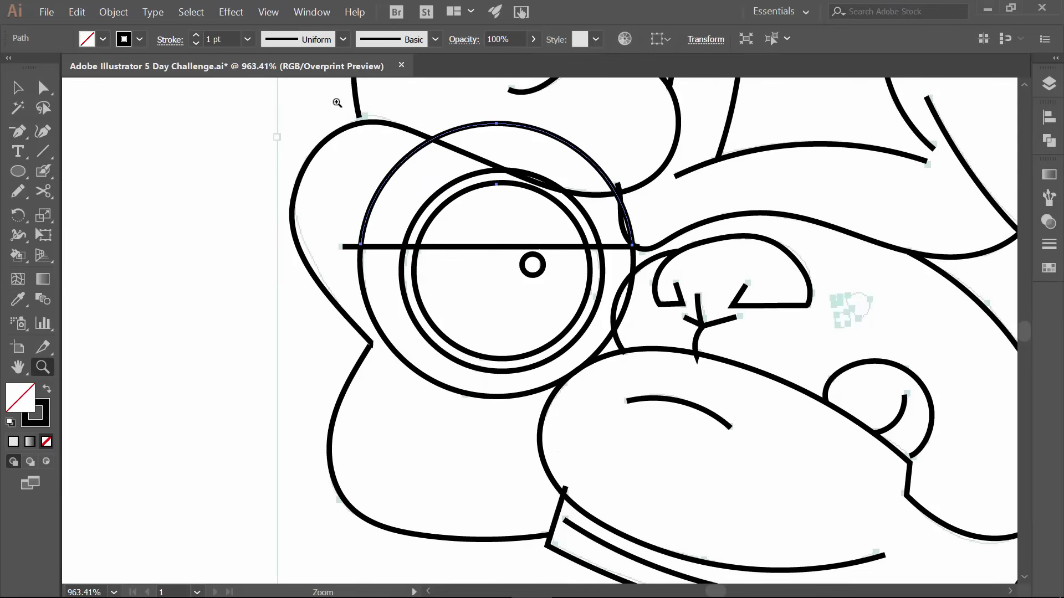
drag(336, 102, 646, 285)
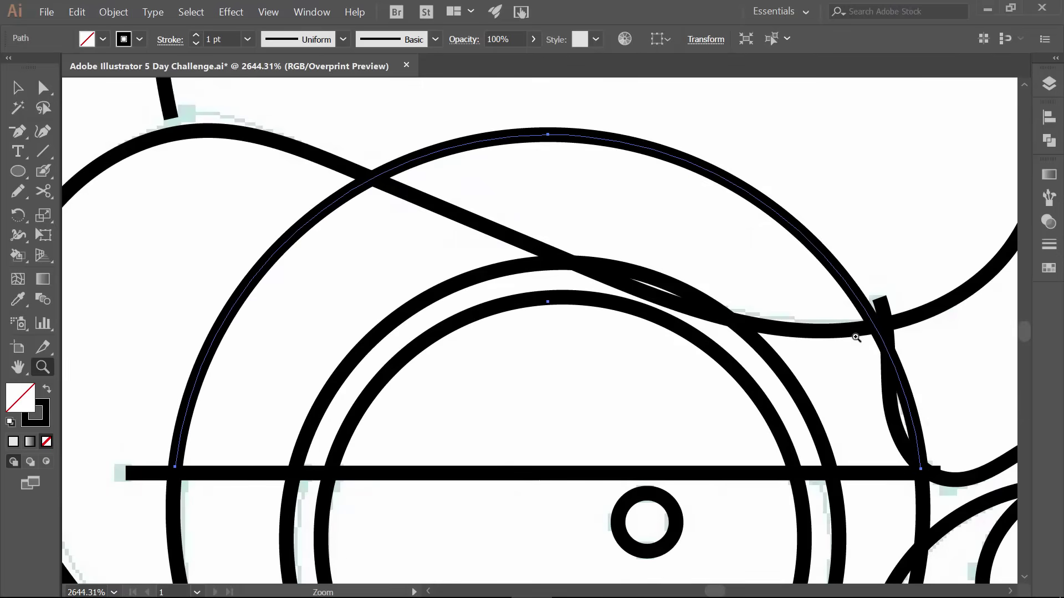
key(Delete)
Delete the two remaining upper arcs, leaving half-rings under the brow
key(v)
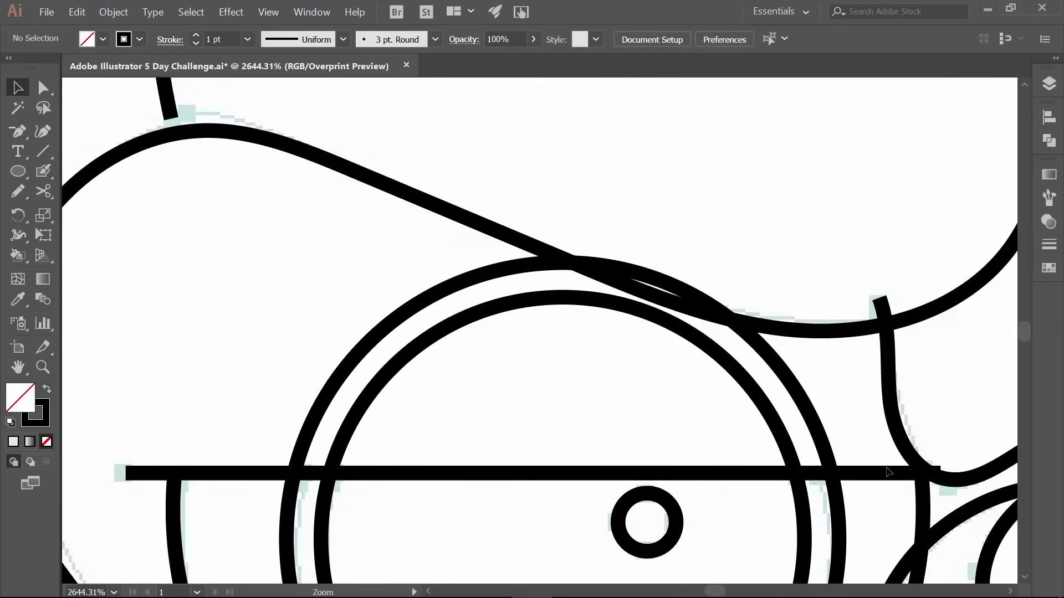
click(342, 379)
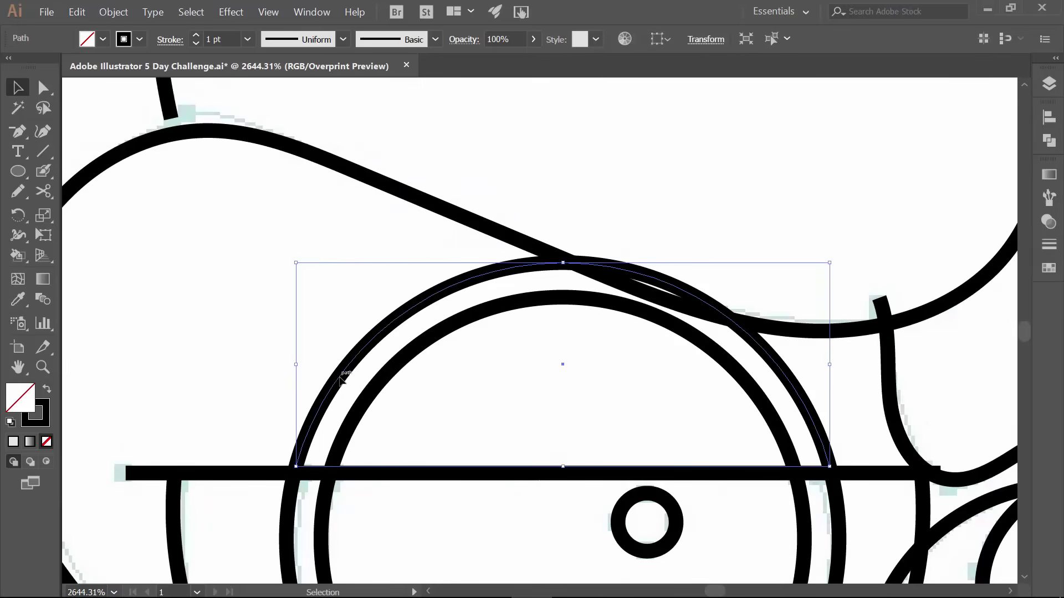
key(Delete)
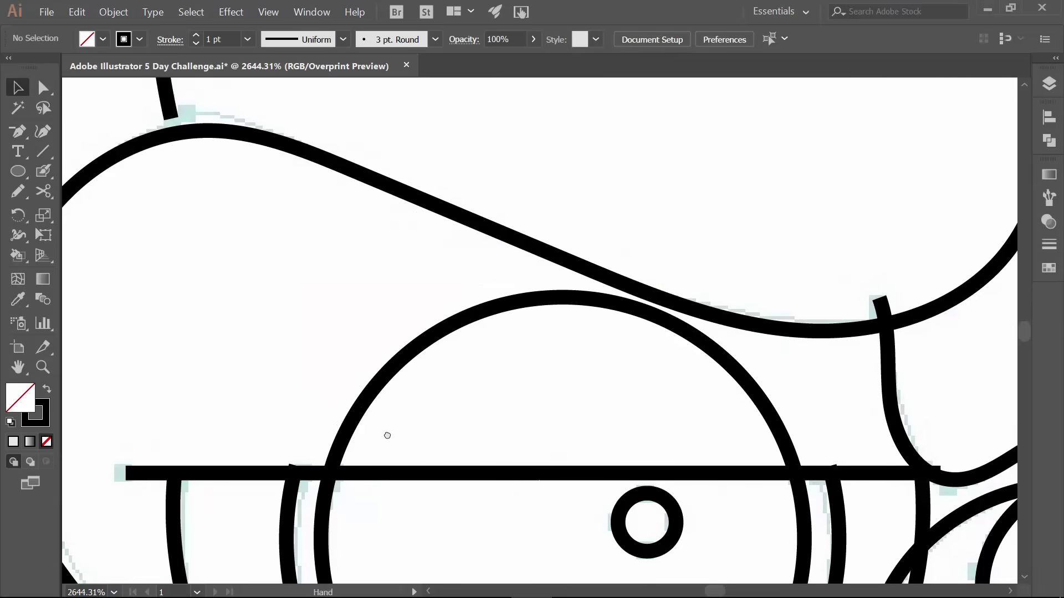
drag(380, 411, 366, 311)
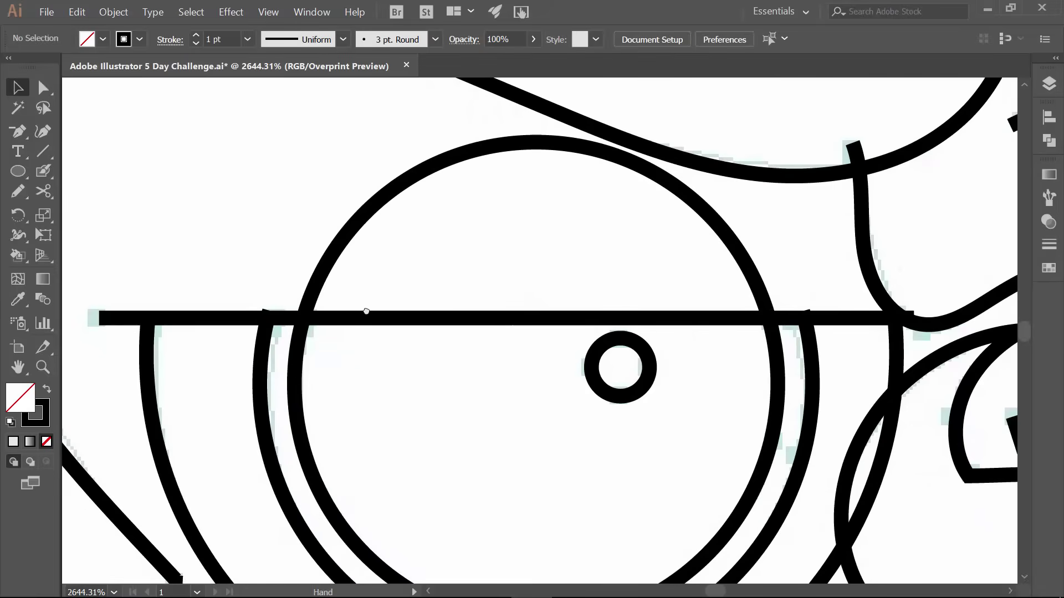
click(320, 286)
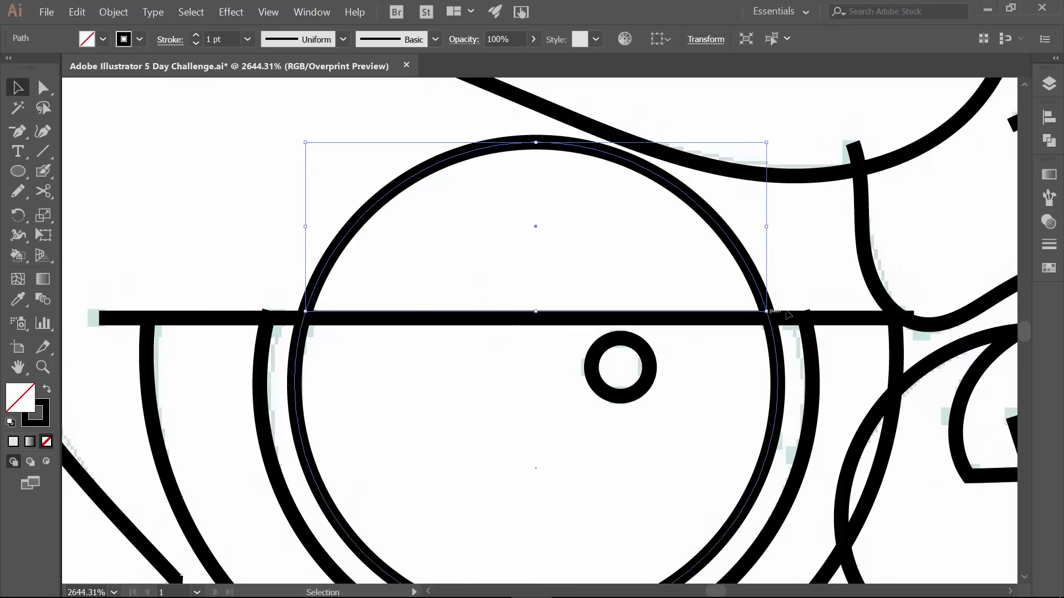
key(Delete)
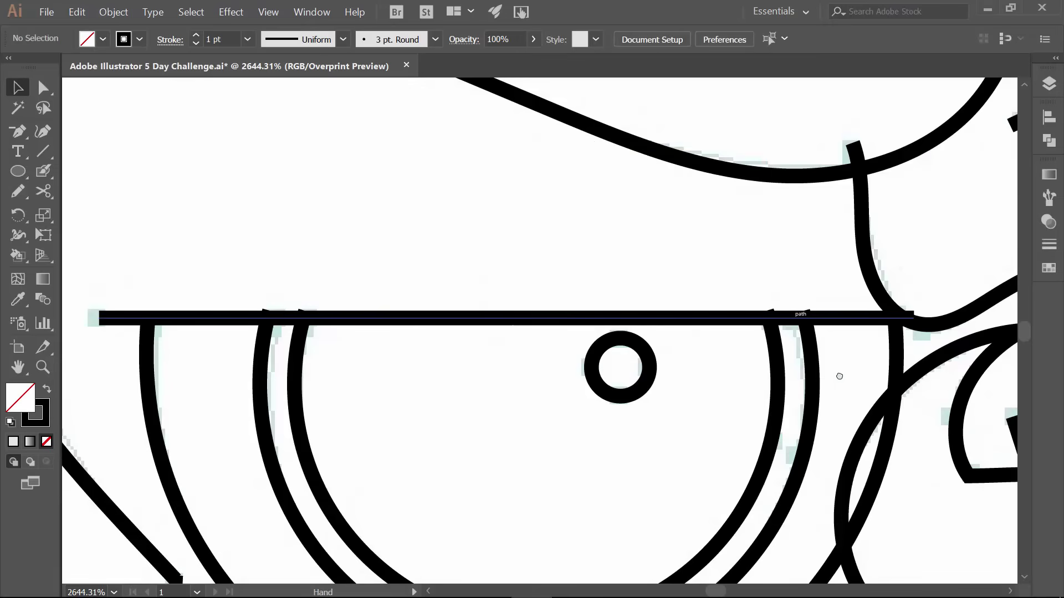
drag(846, 388, 717, 120)
drag(716, 181, 662, 339)
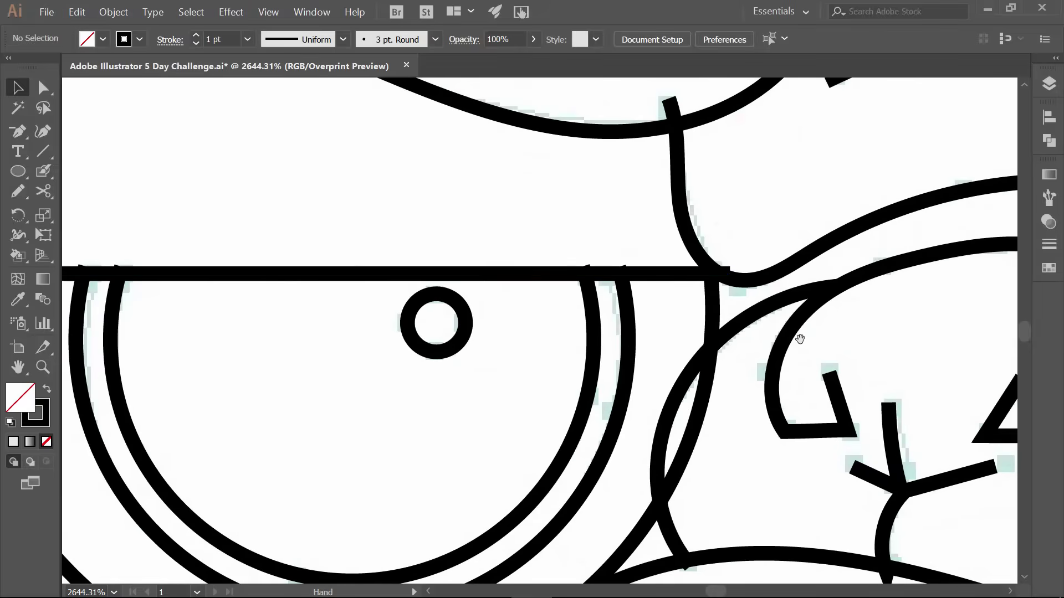
Remove the extra anchor point forming the notch in the corner
drag(797, 344, 816, 342)
drag(205, 291, 518, 197)
key(z)
drag(292, 367, 372, 429)
drag(373, 255, 430, 355)
key(a)
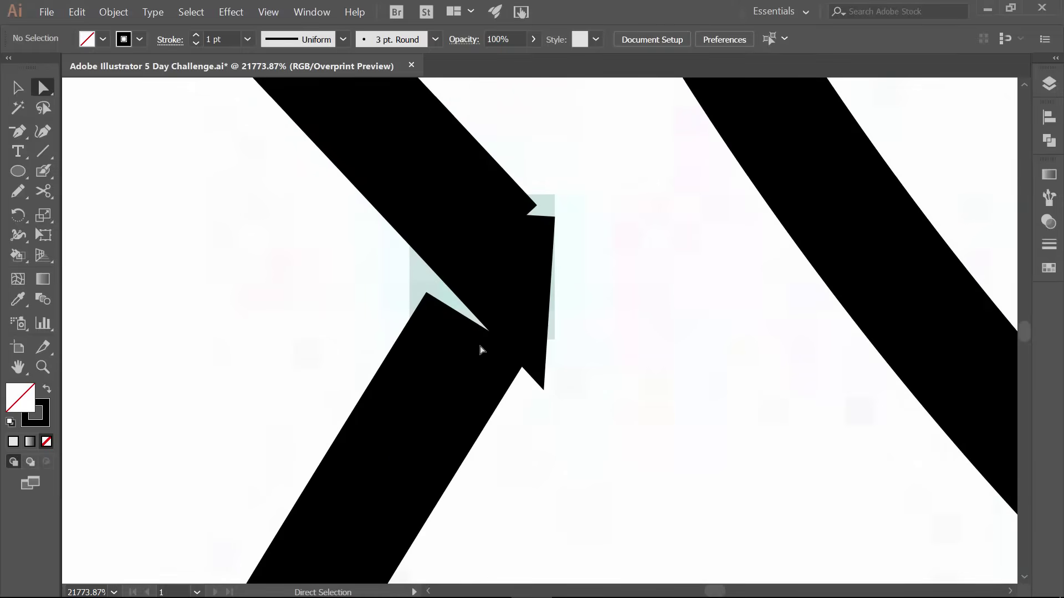
click(470, 225)
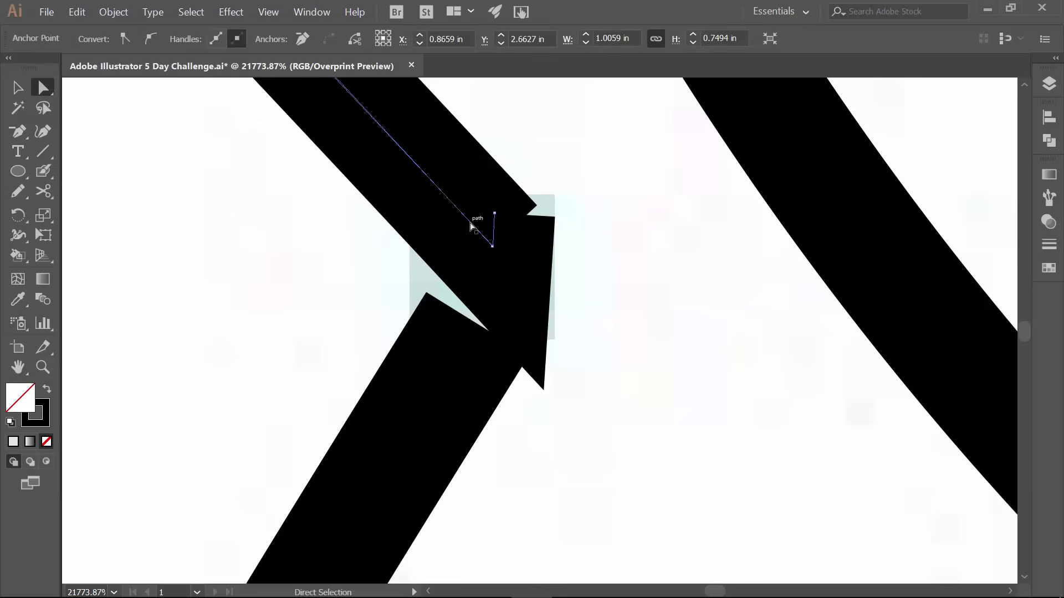
key(p)
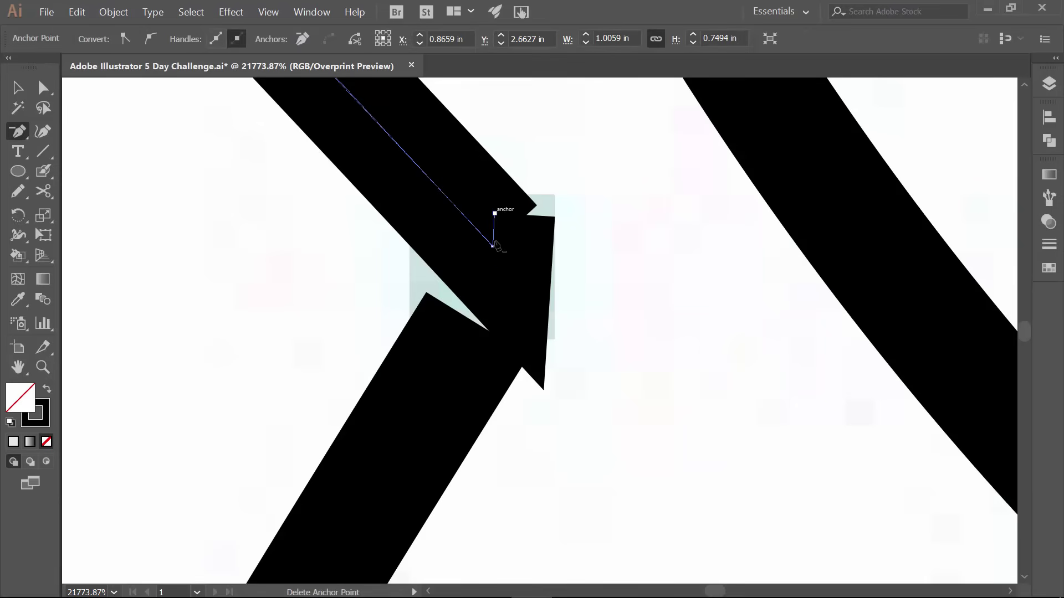
click(494, 214)
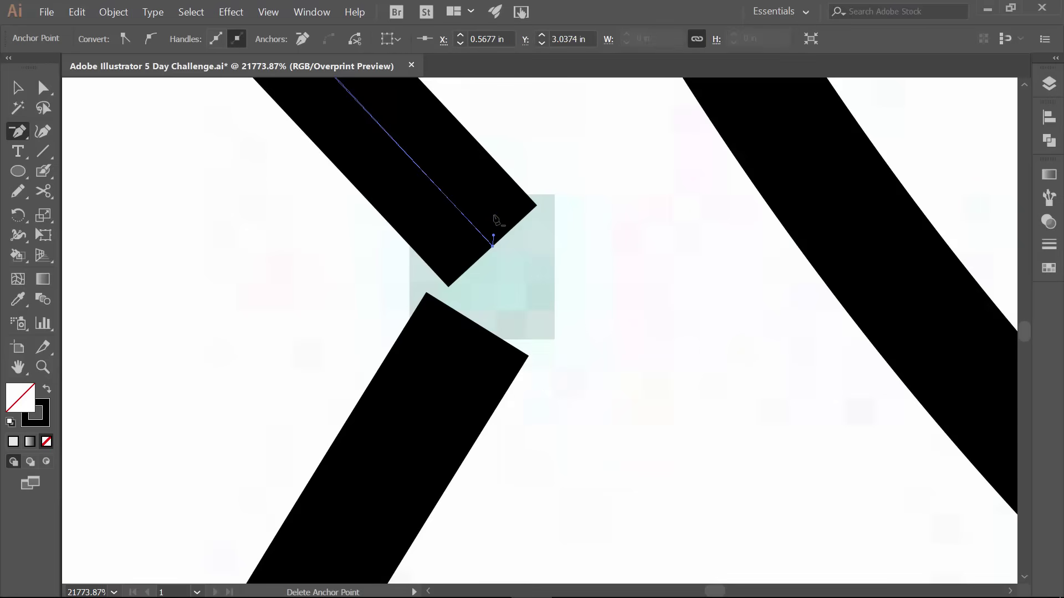
Move the lower bar's end onto the upper bar and join the two ends
key(a)
click(446, 303)
drag(512, 326, 444, 369)
drag(482, 328, 491, 246)
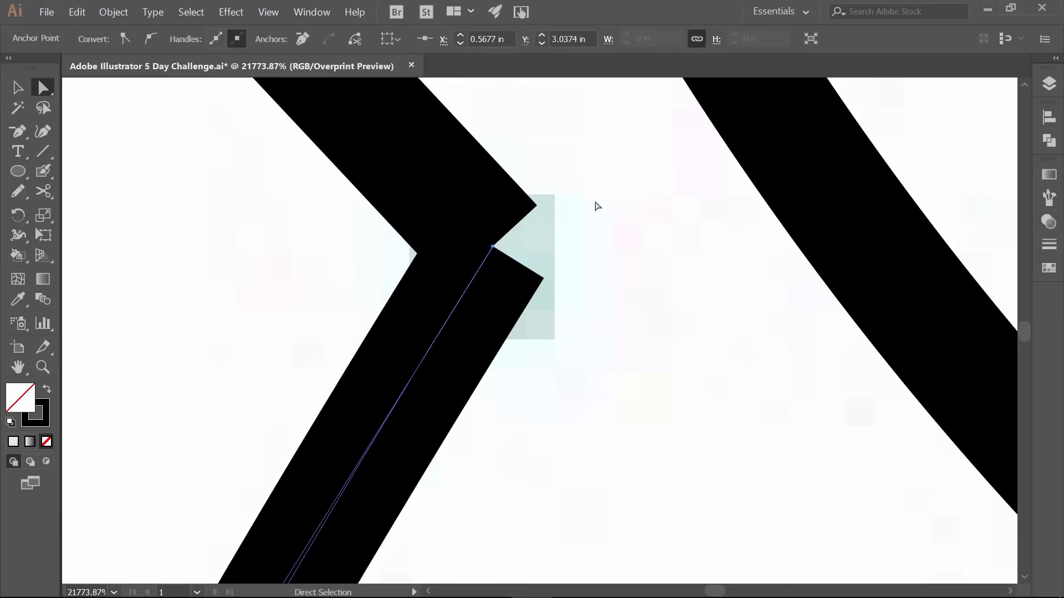
drag(593, 202, 422, 309)
right_click(492, 250)
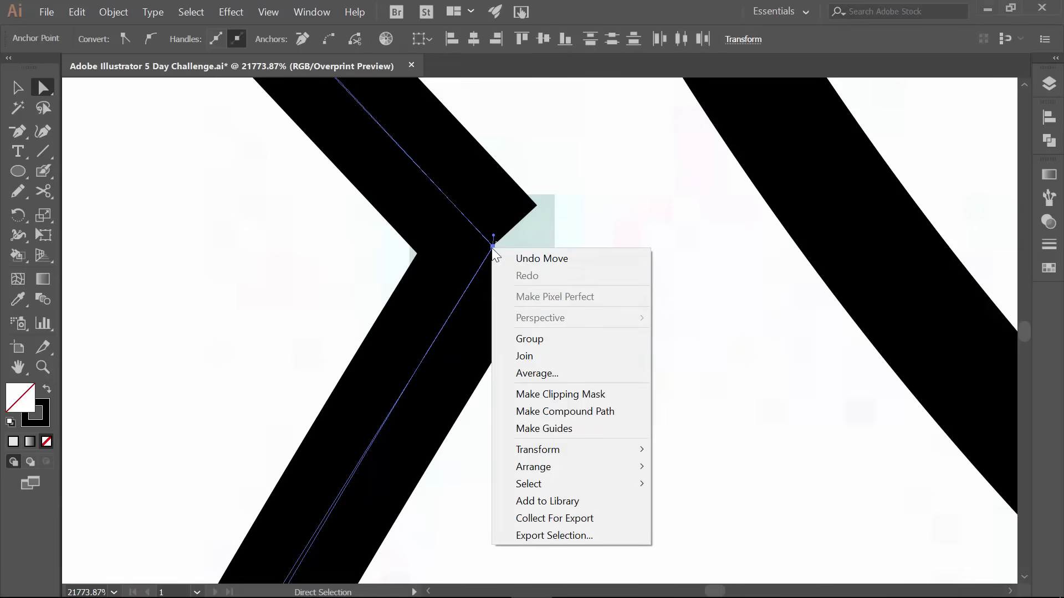
click(527, 356)
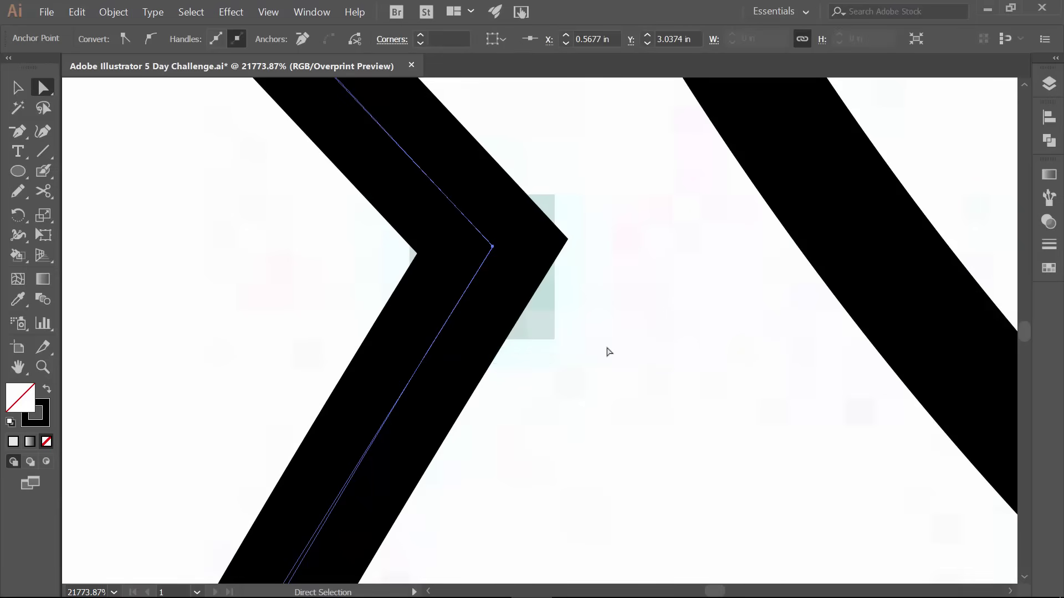
Check the joined corner anchor, then zoom in on the right eye area
click(594, 216)
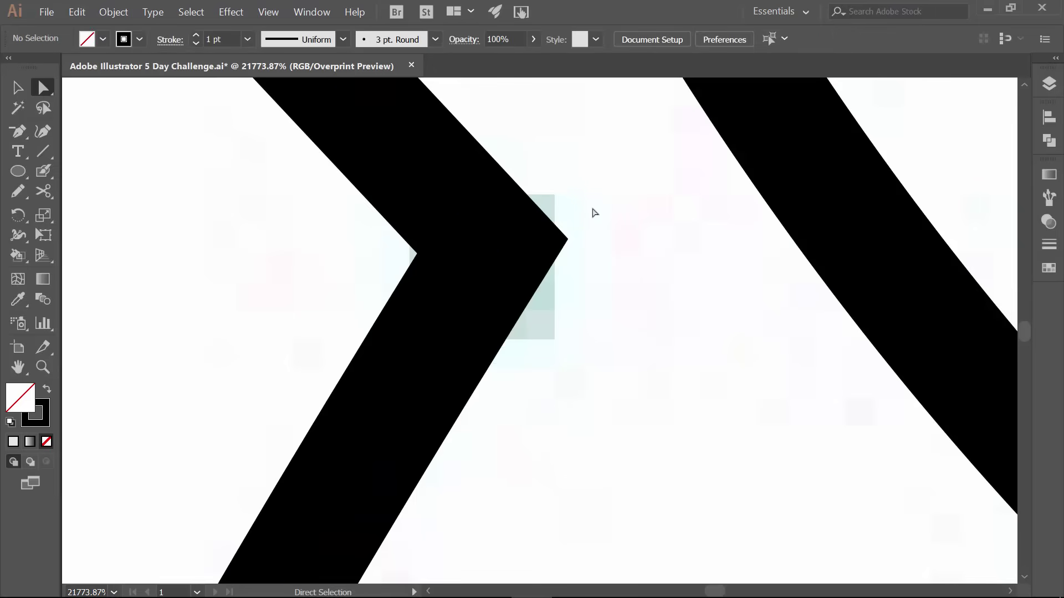
drag(595, 203, 327, 316)
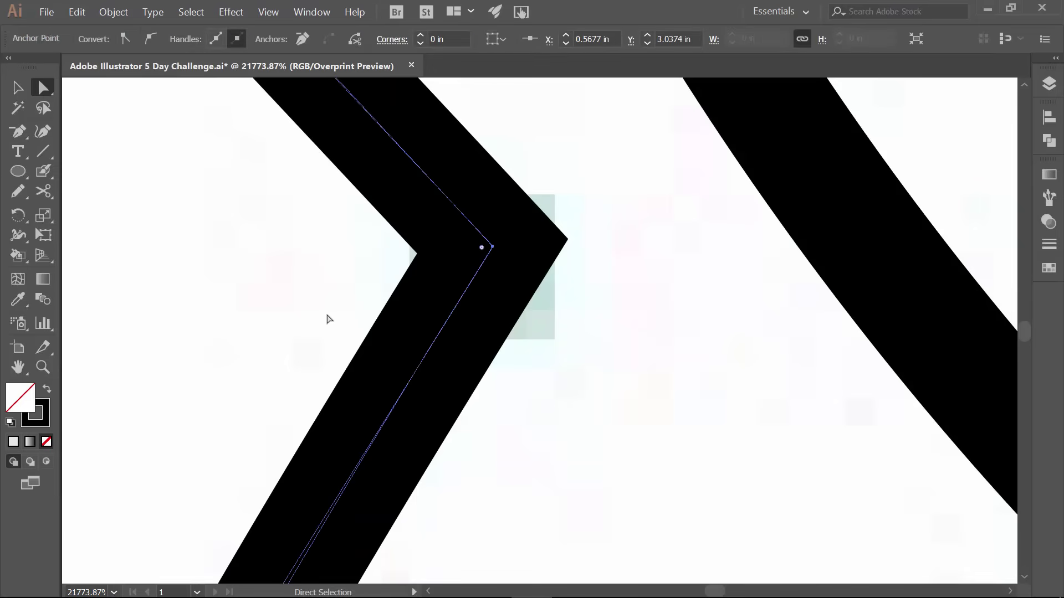
right_click(496, 252)
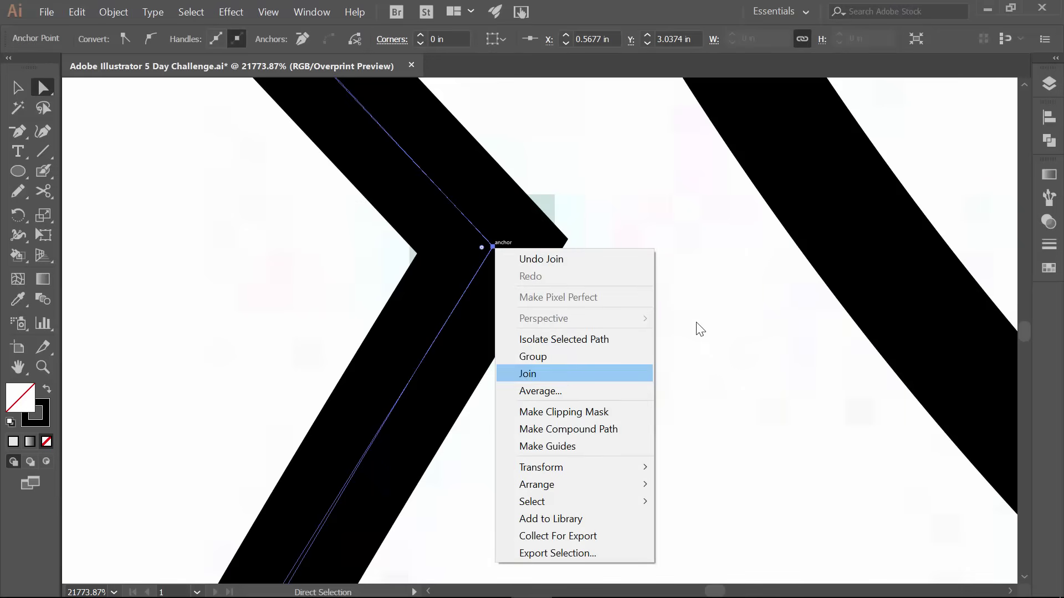
click(719, 317)
key(ctrl+0)
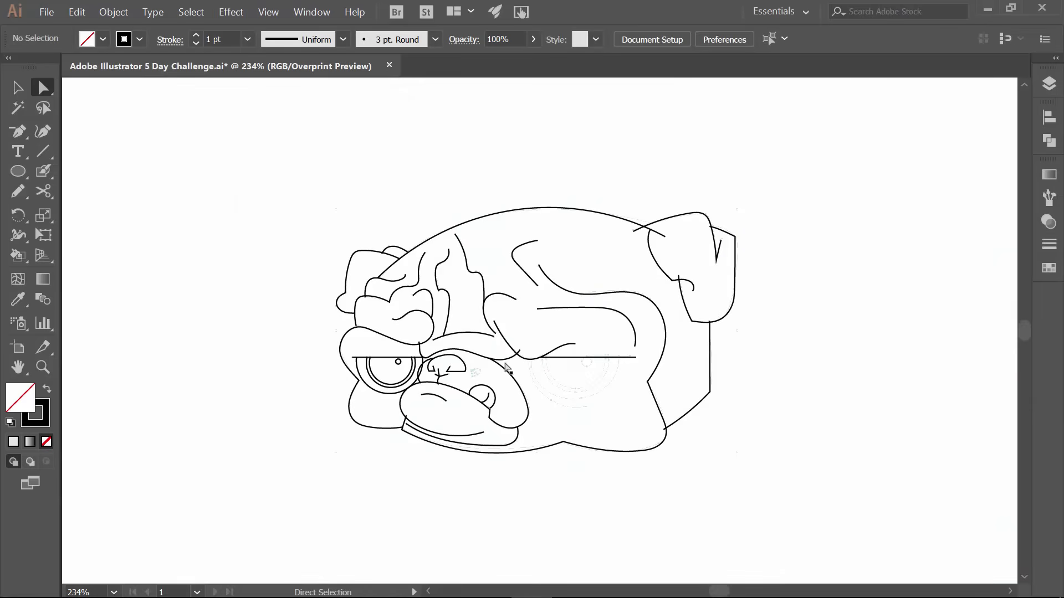
key(z)
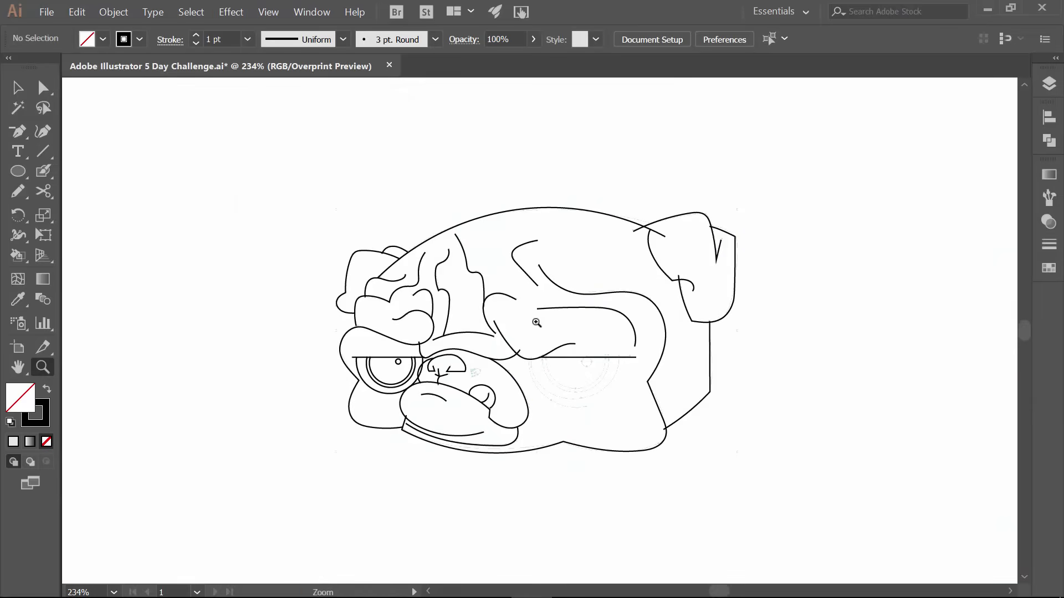
drag(533, 322, 645, 435)
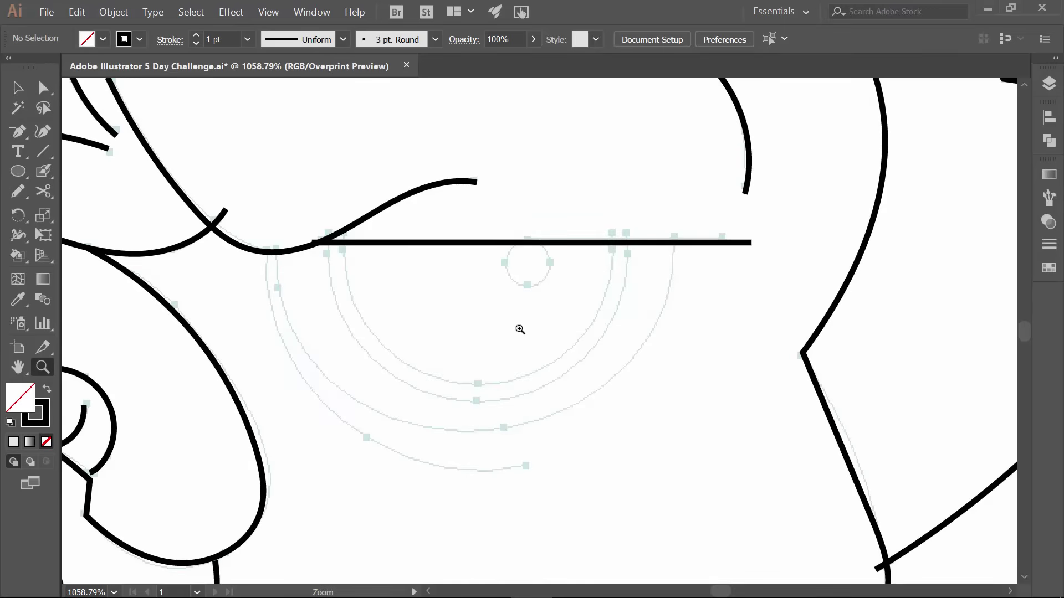
Draw a small circle below the brow and a larger circle around it, nudged up onto the brow
key(l)
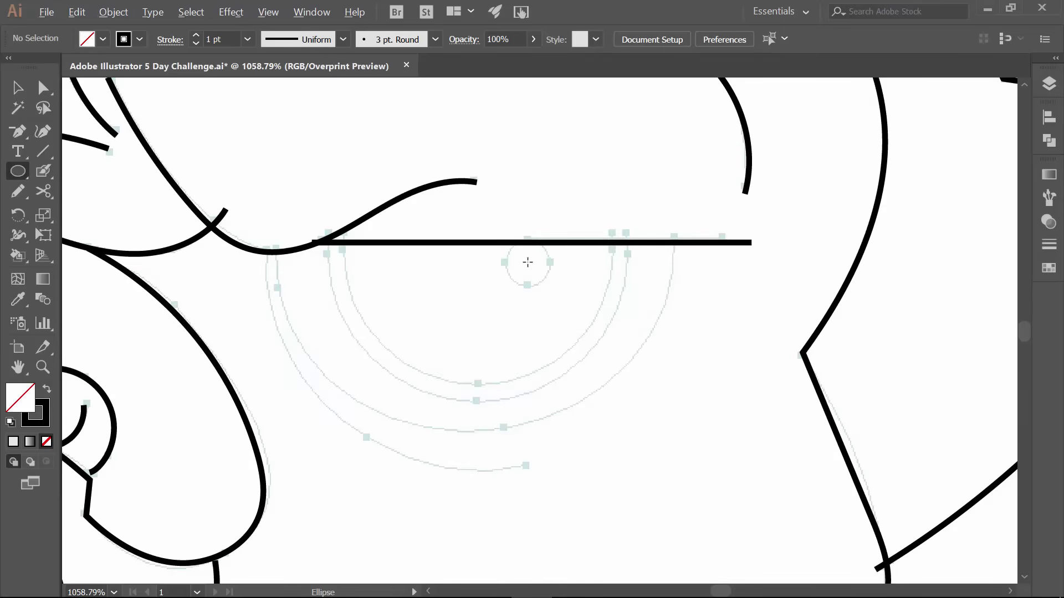
drag(528, 262, 543, 286)
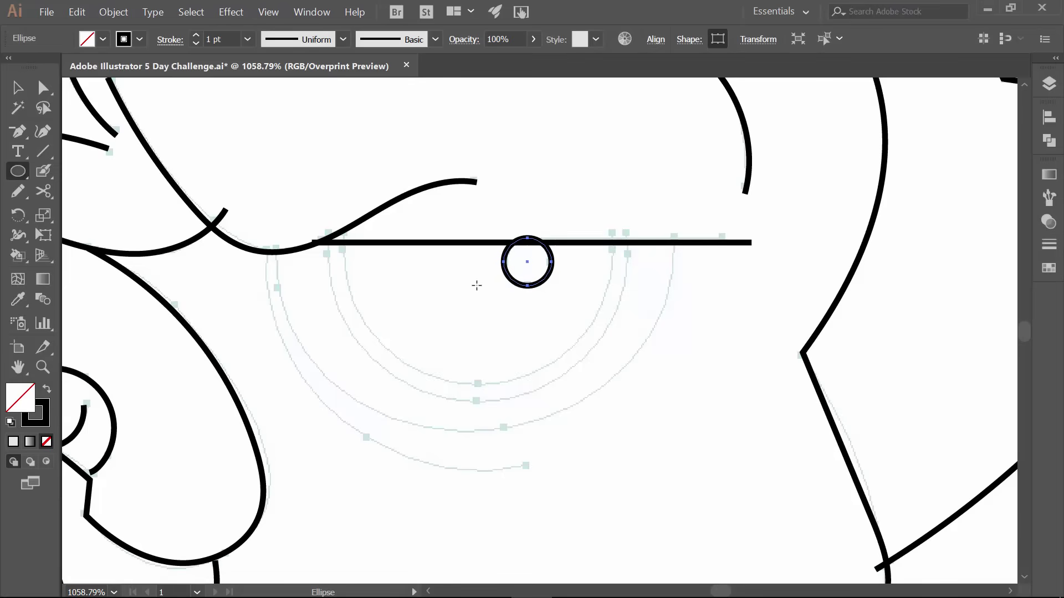
drag(479, 281, 602, 412)
key(Up)
key(Up)
key(Up)
key(Up)
key(Up)
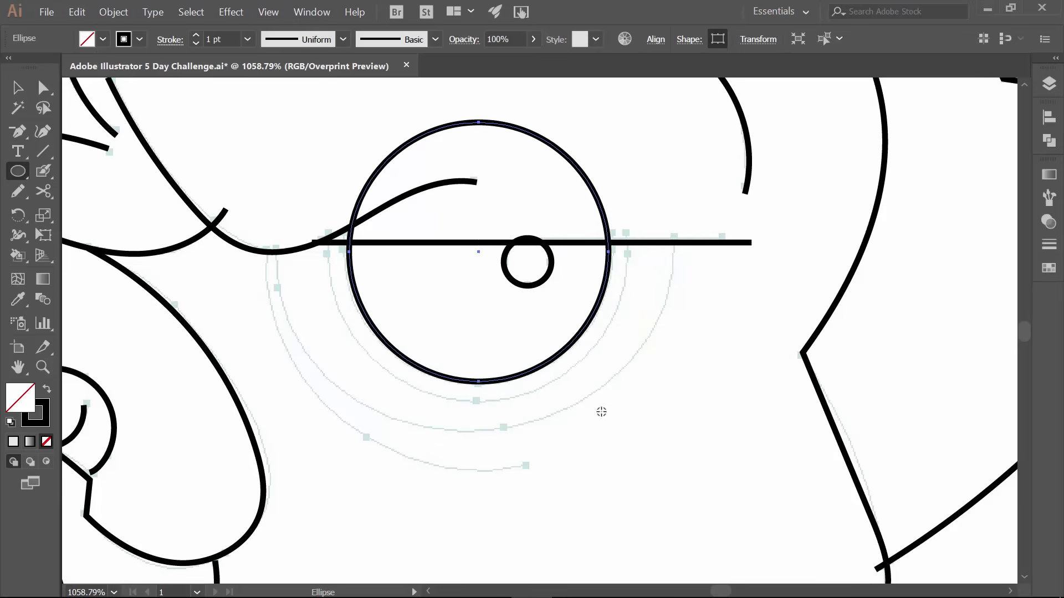
key(v)
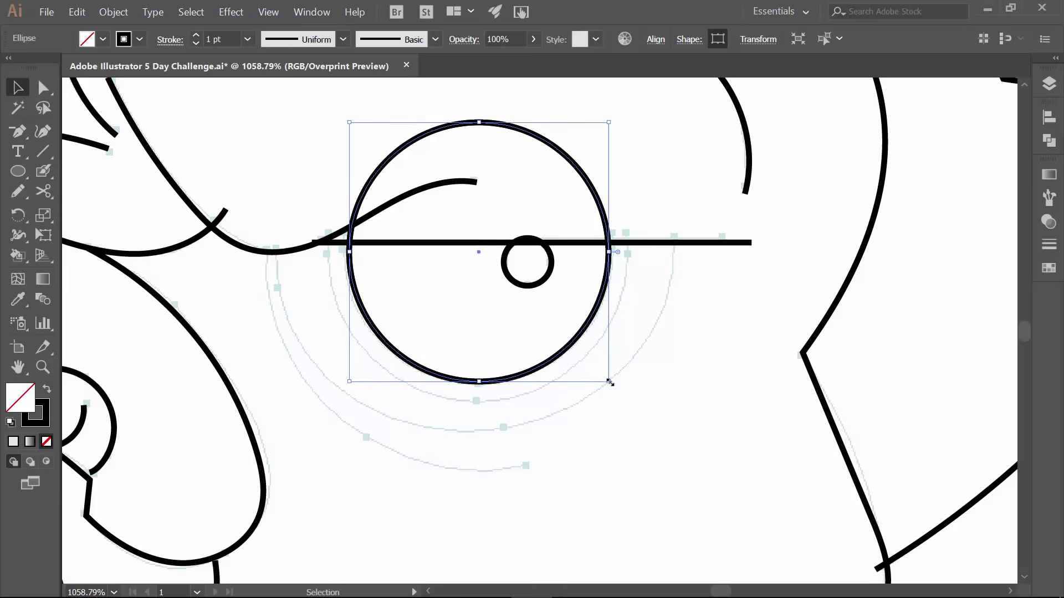
Enlarge the eye circle slightly and paste a copy of it
key(shift)
drag(609, 382, 628, 403)
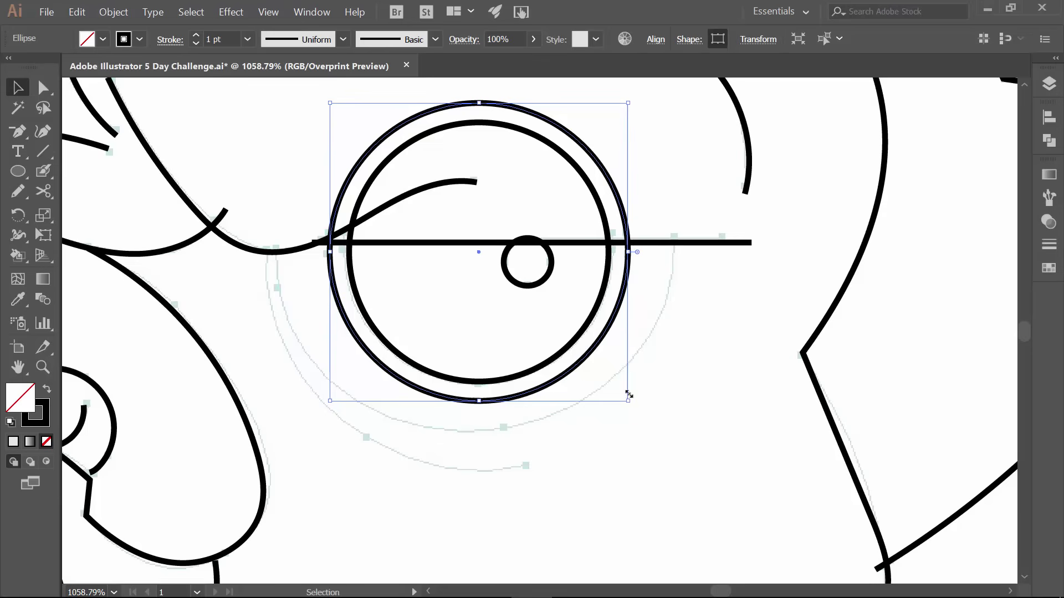
key(a)
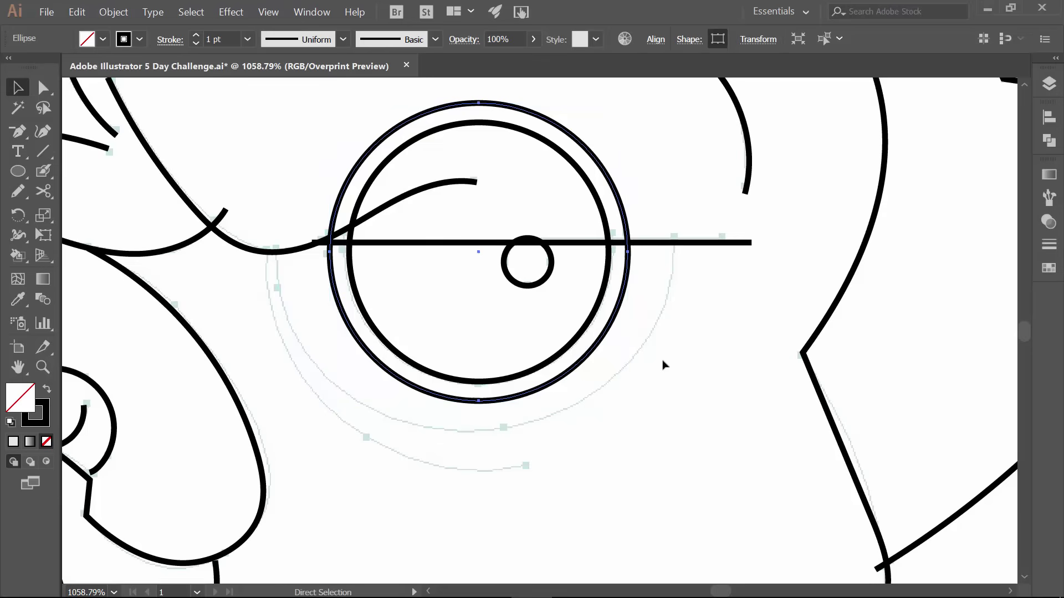
key(ctrl+c)
key(ctrl+v)
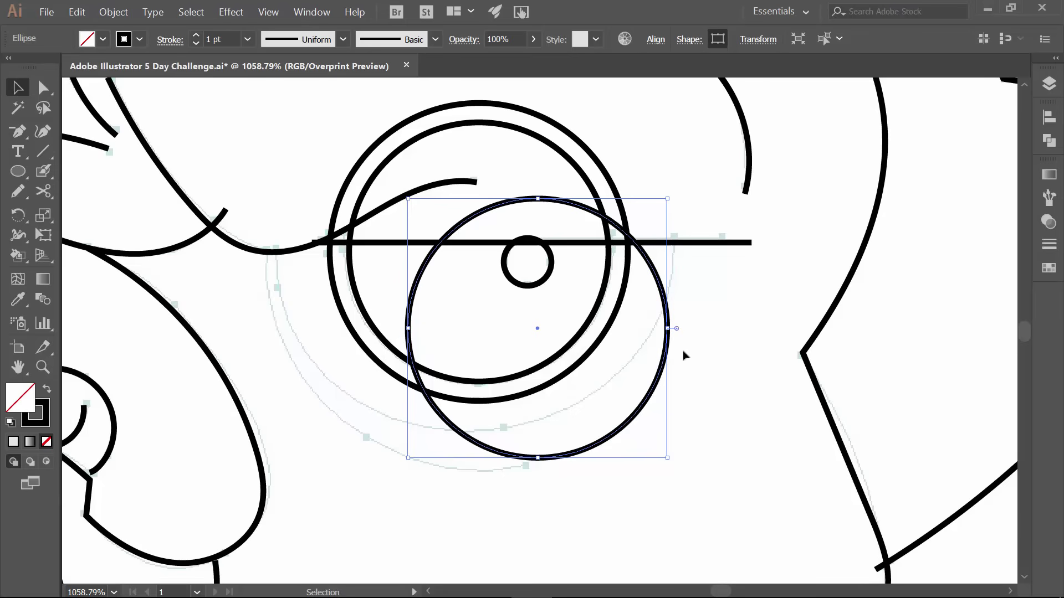
drag(653, 264, 636, 252)
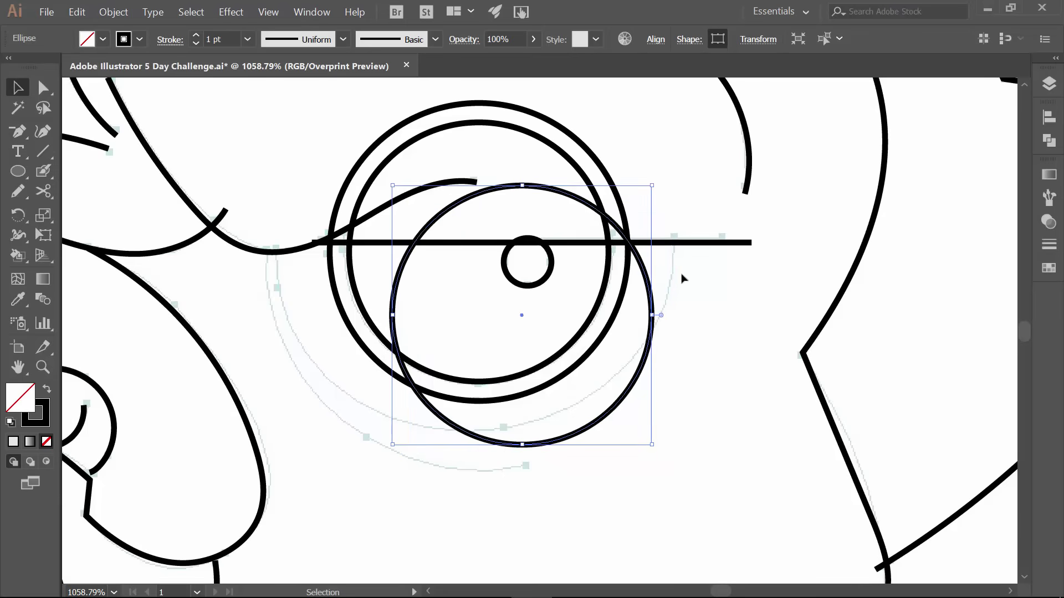
drag(466, 199, 454, 190)
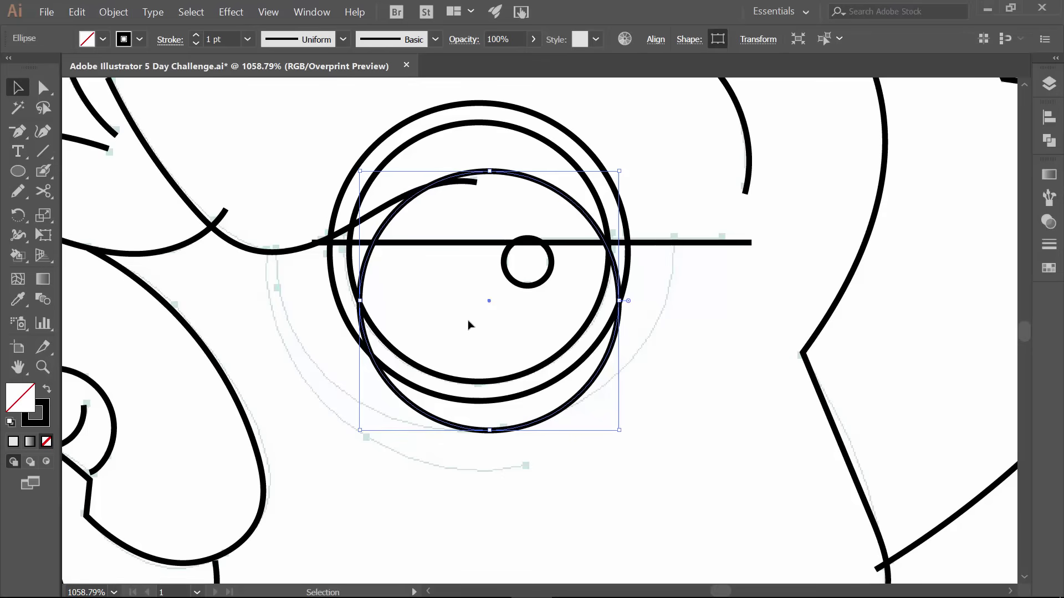
Scale and position the pasted copy as a larger ring centred on the brow line
drag(620, 169, 659, 134)
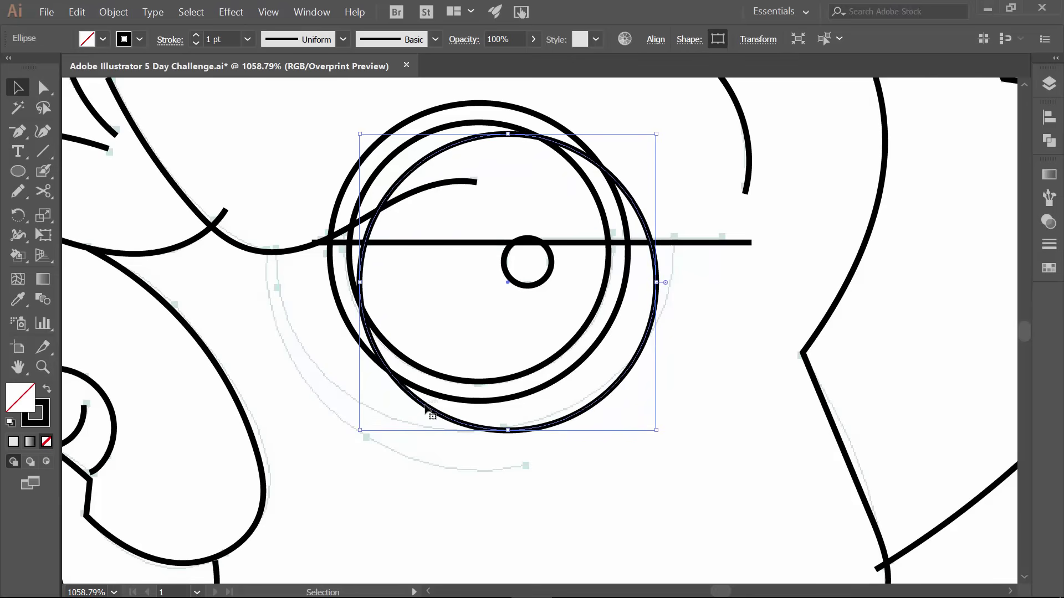
mouse_move(426, 410)
mouse_down()
mouse_move(392, 399)
mouse_move(406, 408)
mouse_up()
drag(639, 134, 745, 86)
key(Up)
key(Up)
key(Up)
key(Up)
key(Up)
key(Up)
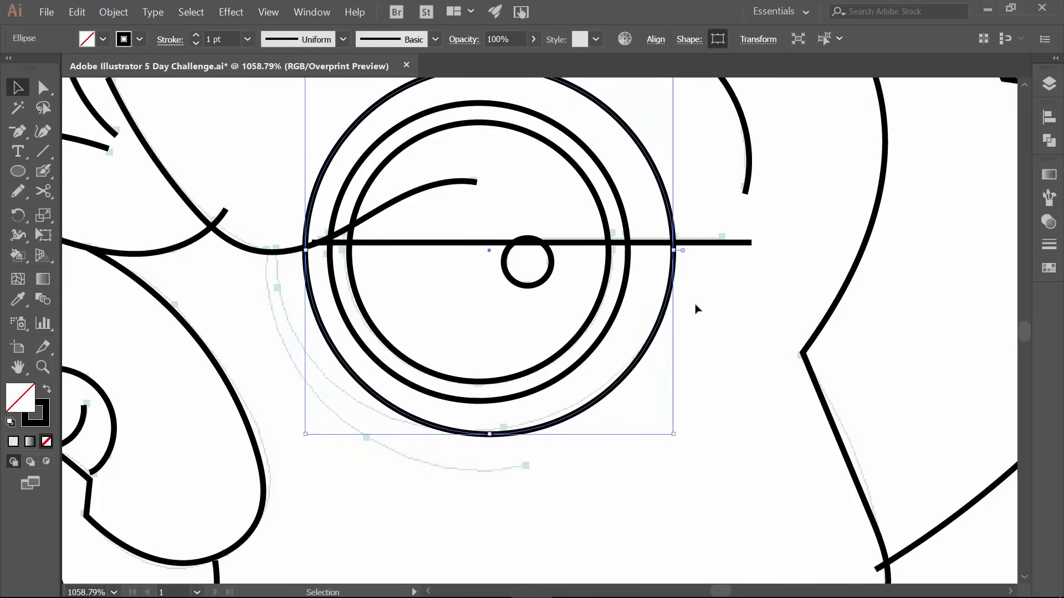
key(Left)
key(Right)
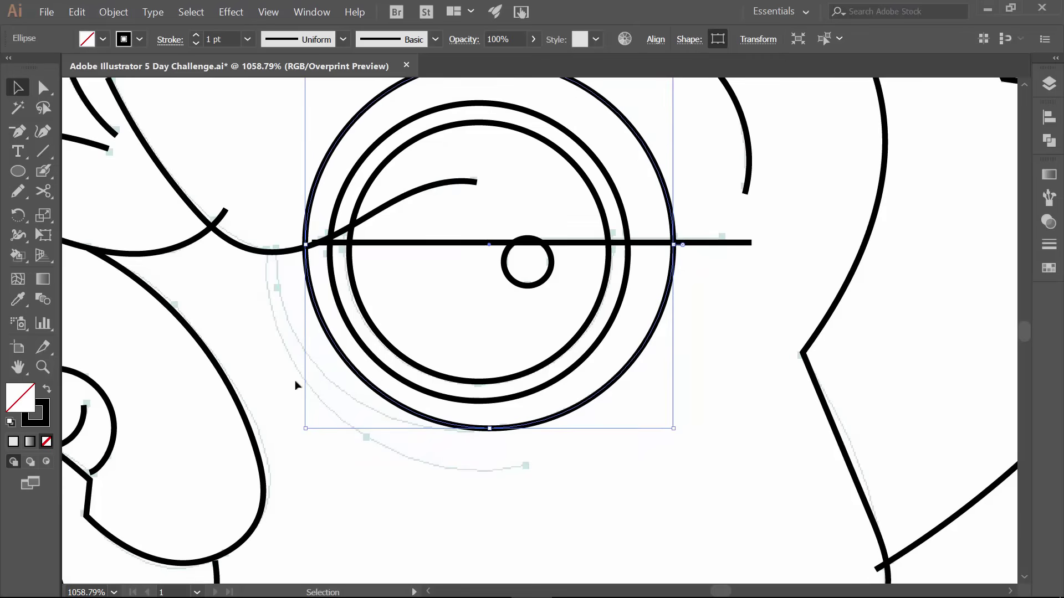
drag(305, 428, 289, 446)
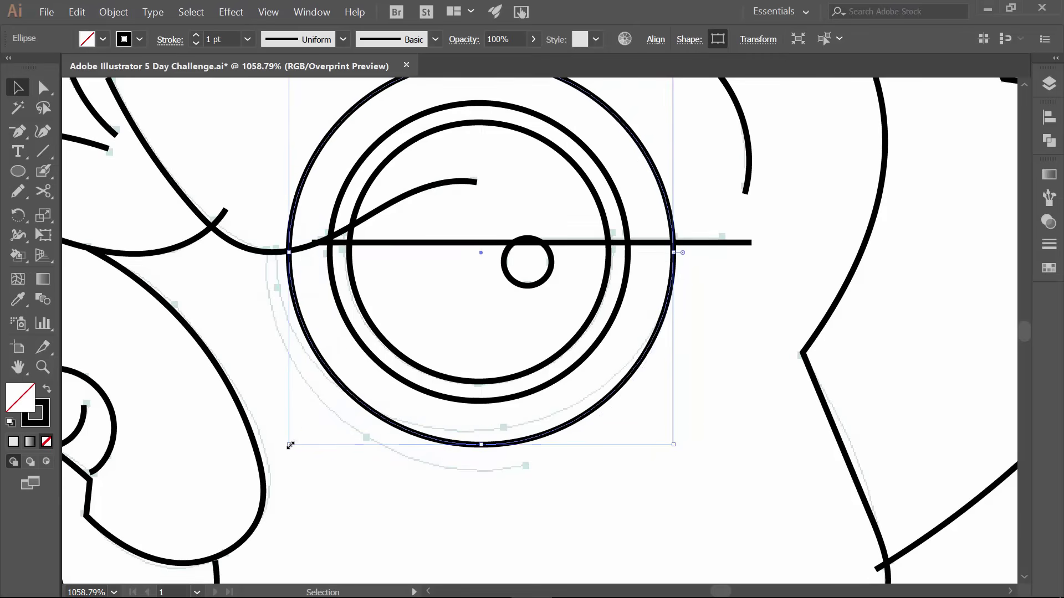
key(Up)
key(Up)
key(Up)
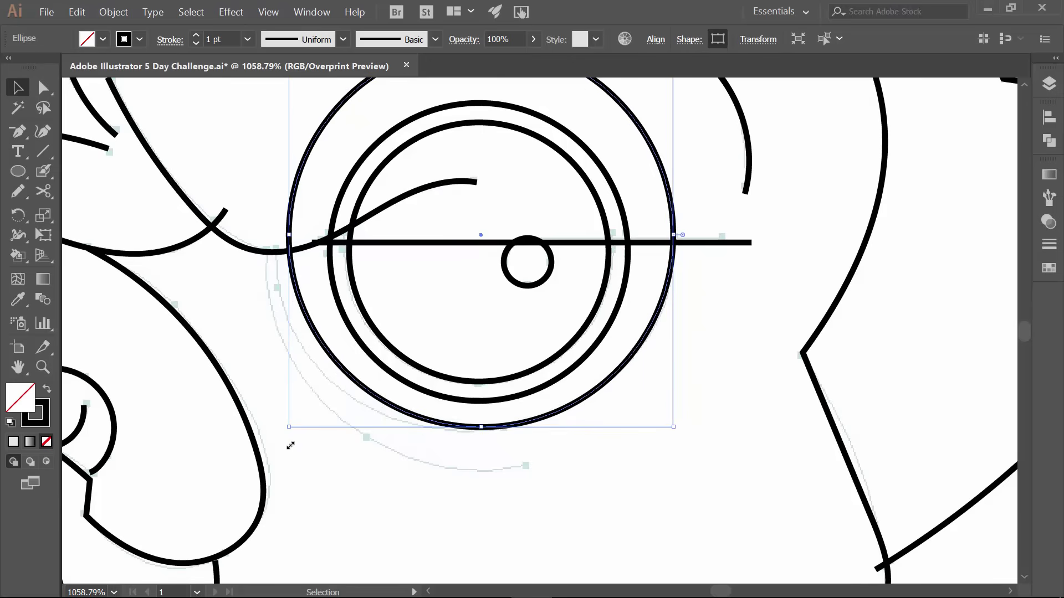
click(547, 439)
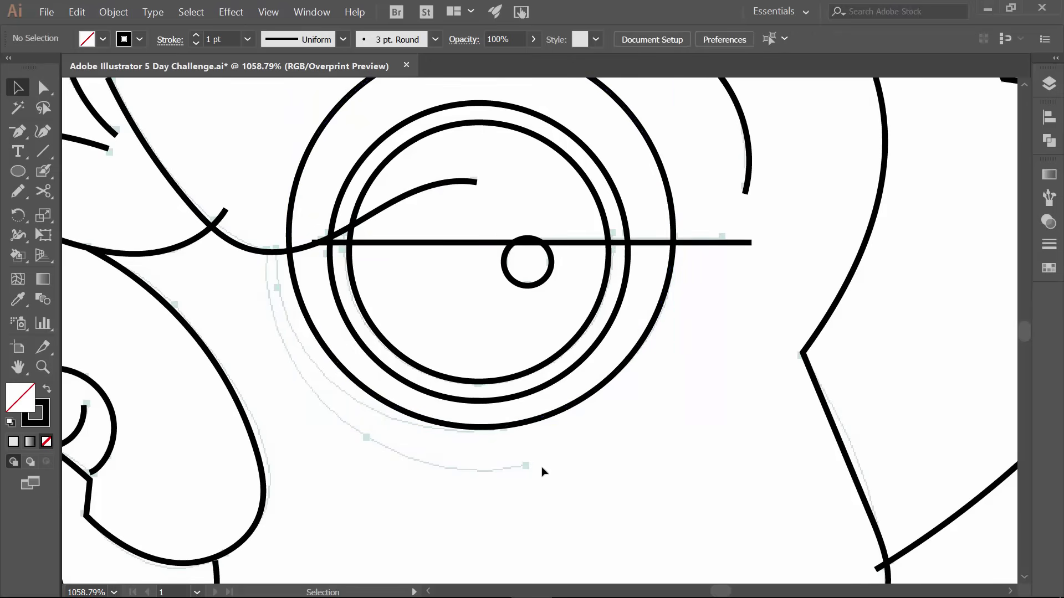
Enlarge the outermost ring evenly about its centre to 0.97 in
click(551, 417)
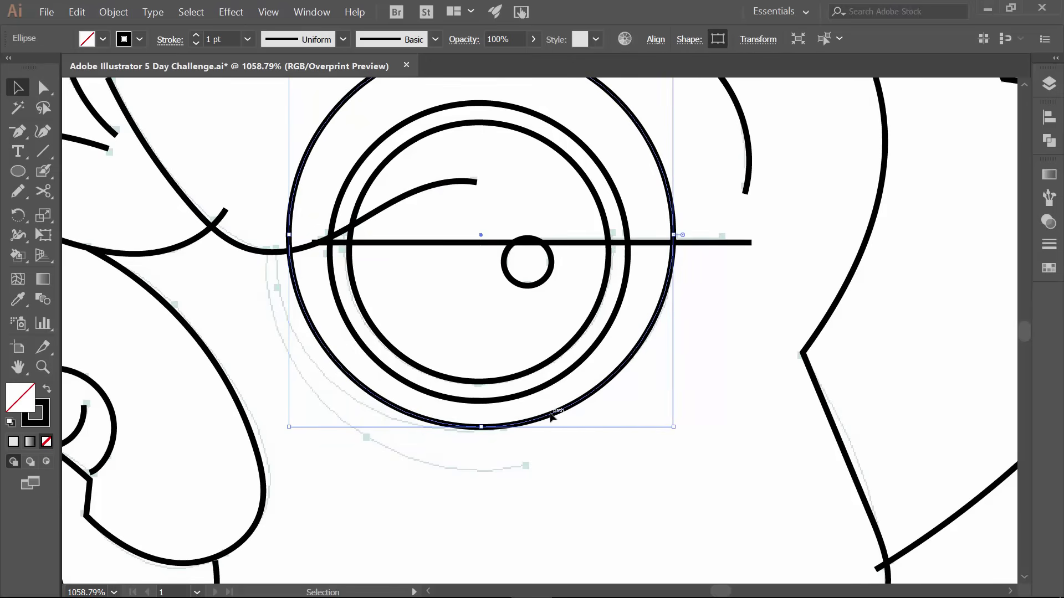
key(a)
key(v)
key(shift)
drag(674, 426, 718, 492)
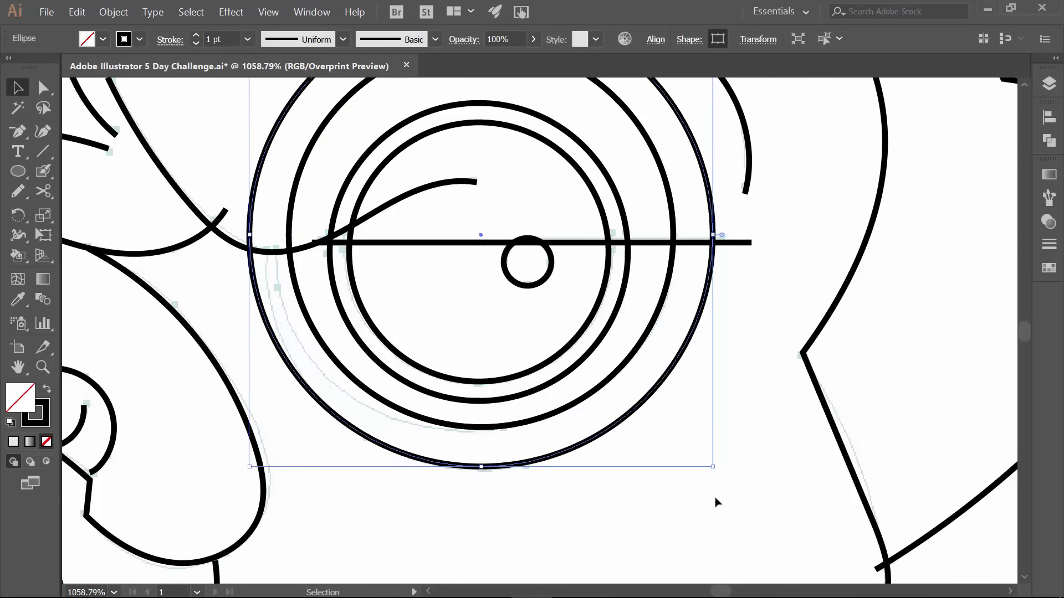
click(752, 432)
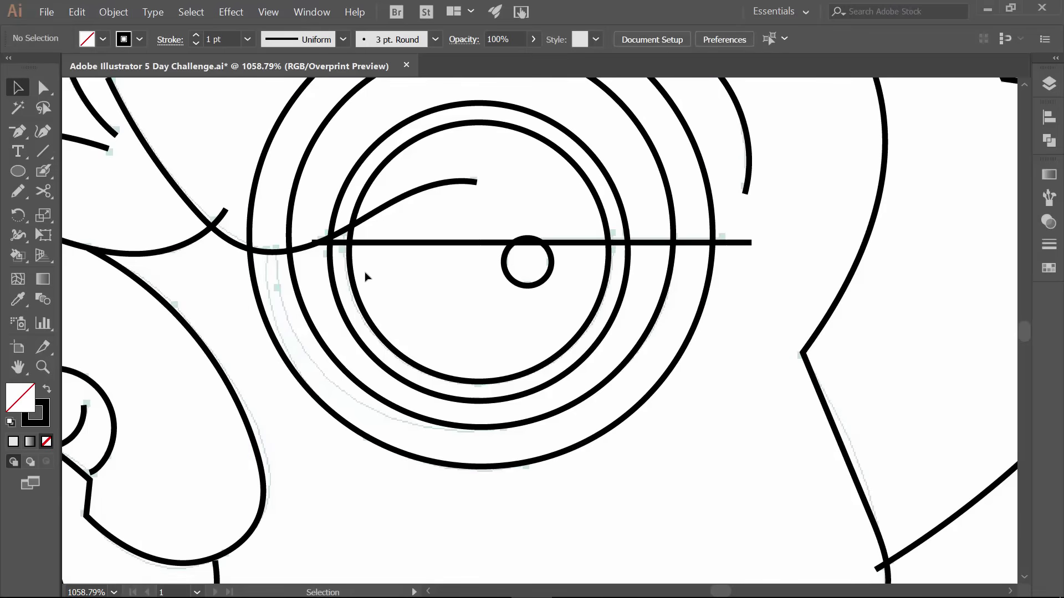
Pan the canvas across the pug artwork
key(z)
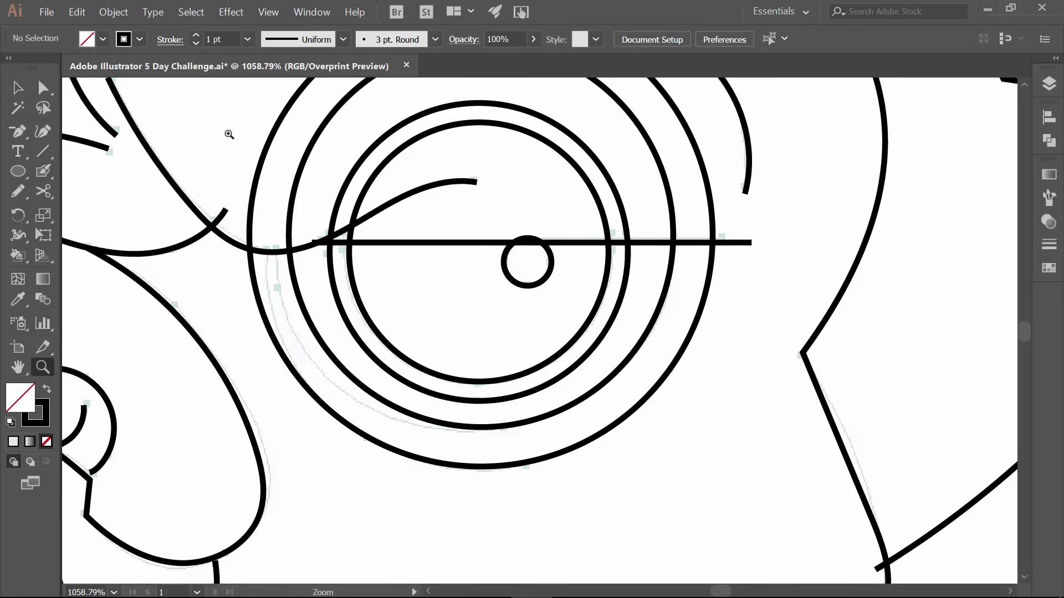
key(space)
drag(353, 153, 403, 249)
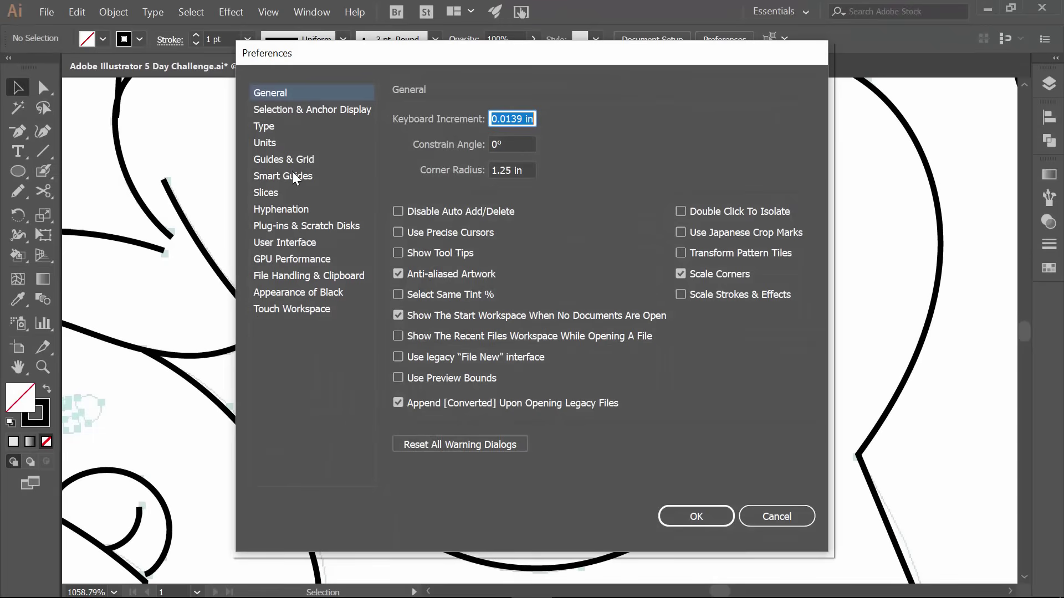
View the Smart Guides preferences page, then cancel the Preferences dialog
click(294, 176)
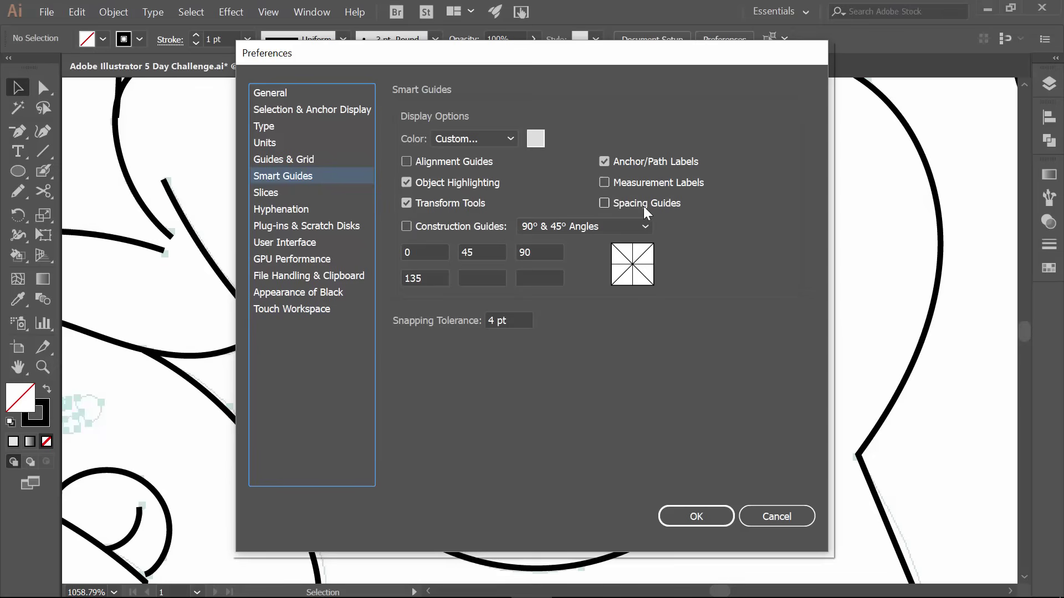
click(764, 516)
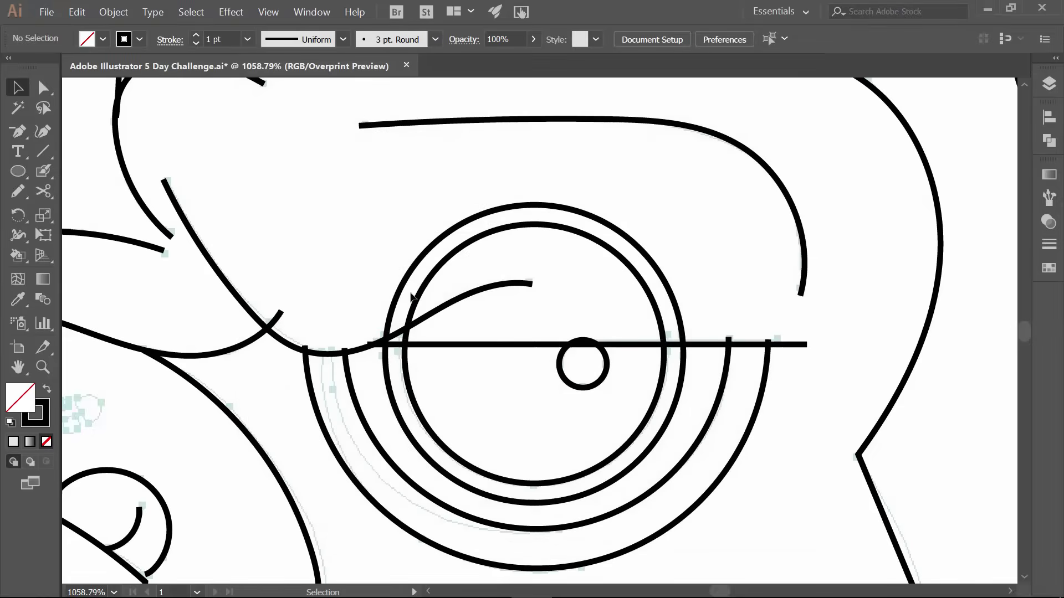
Delete the right eye's outer and inner ring arcs above the brow line
click(404, 287)
key(Delete)
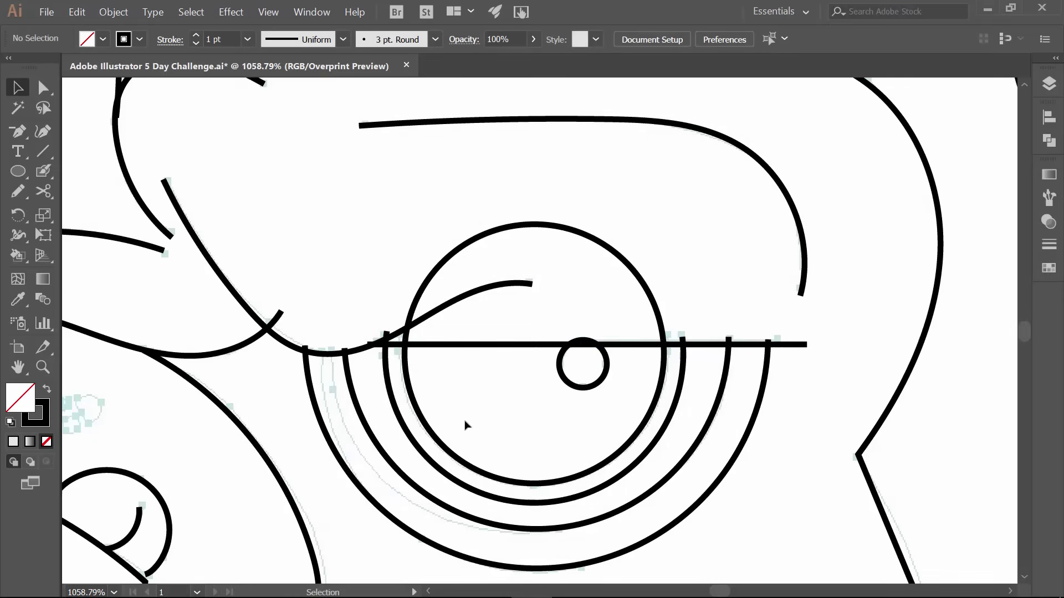
click(406, 335)
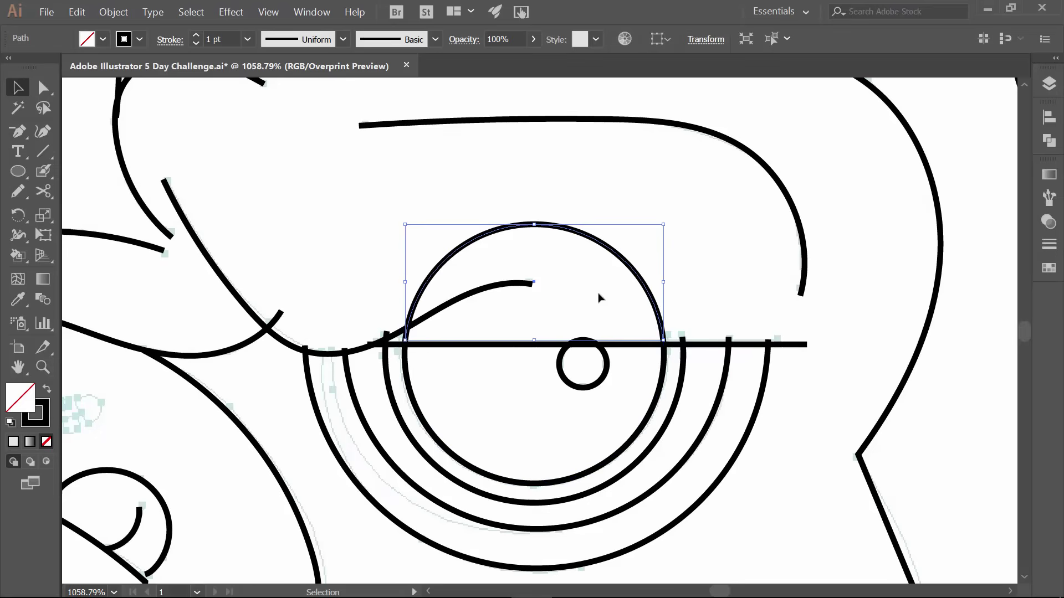
key(Delete)
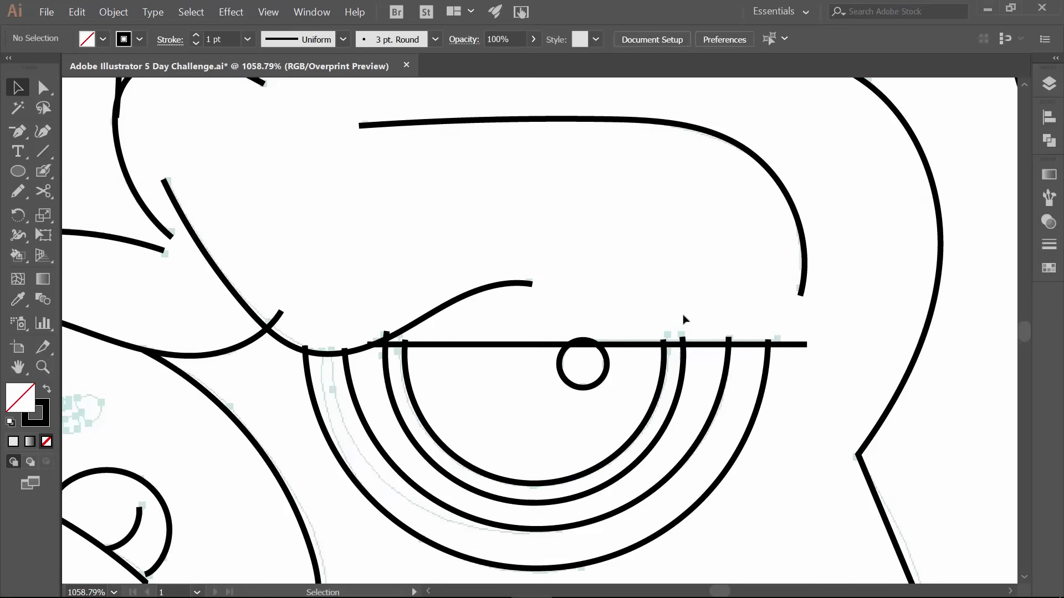
drag(403, 421, 768, 343)
Draw three nostril circles over the faint nostril sketch
key(z)
drag(413, 297, 474, 380)
key(l)
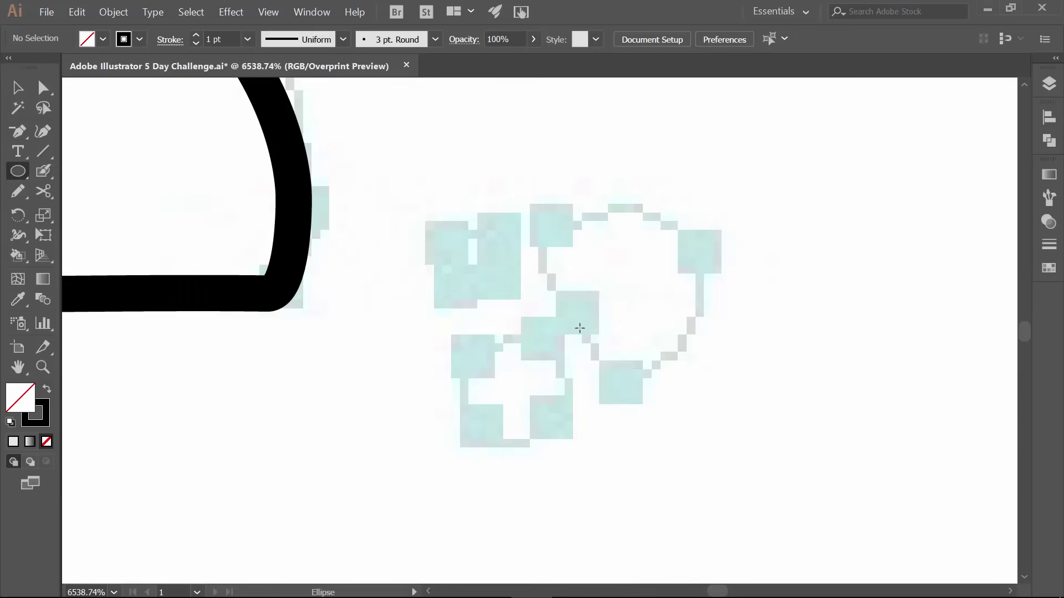
drag(622, 282, 645, 368)
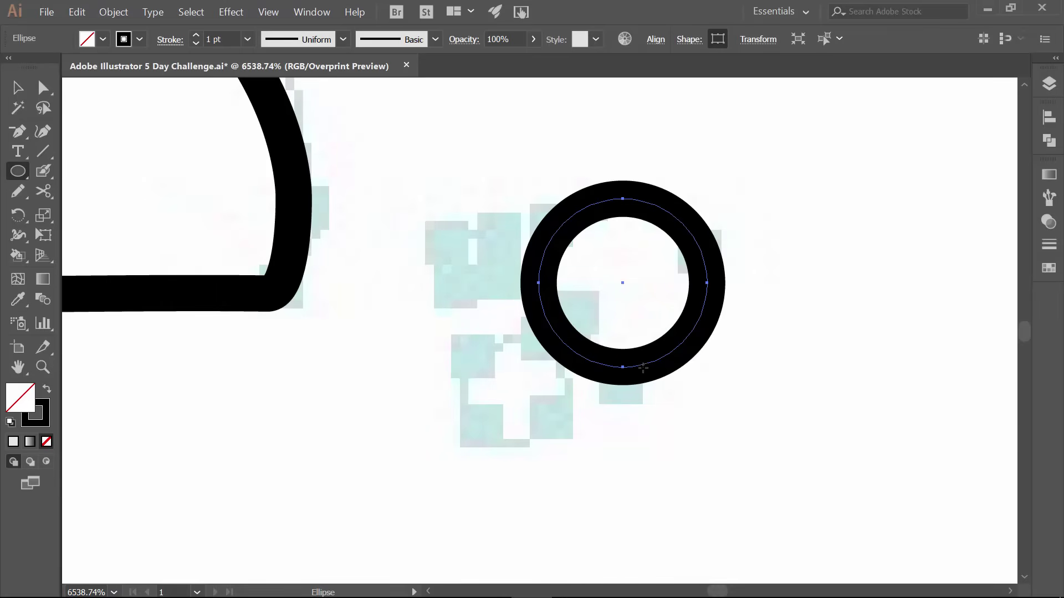
drag(505, 386, 537, 419)
drag(471, 248, 504, 281)
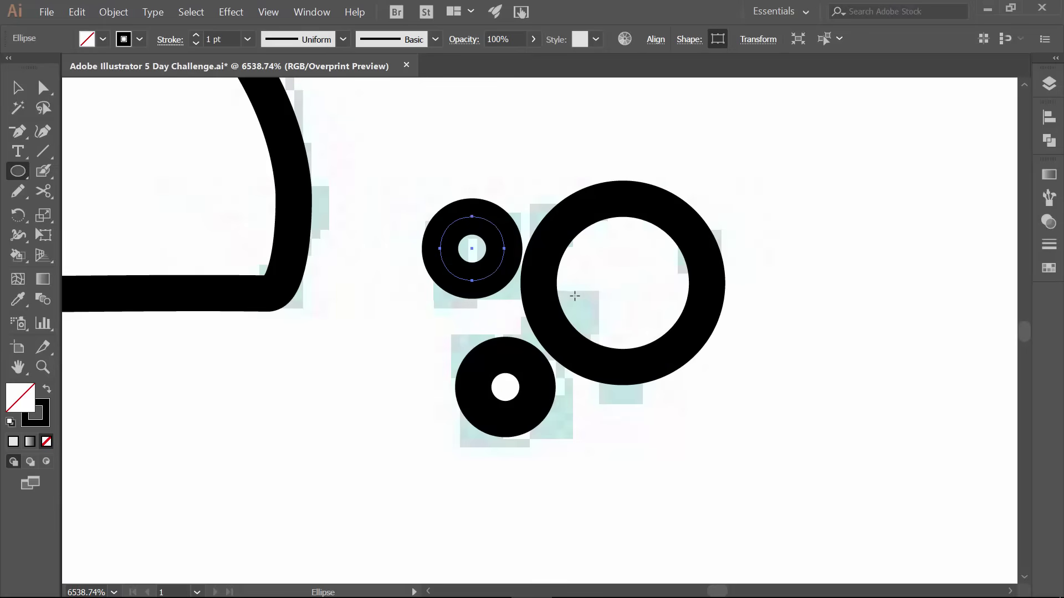
Squash the largest nostril circle into a tall oval tilted about 20° counter-clockwise
key(v)
click(549, 310)
drag(539, 283, 578, 283)
drag(712, 193, 682, 174)
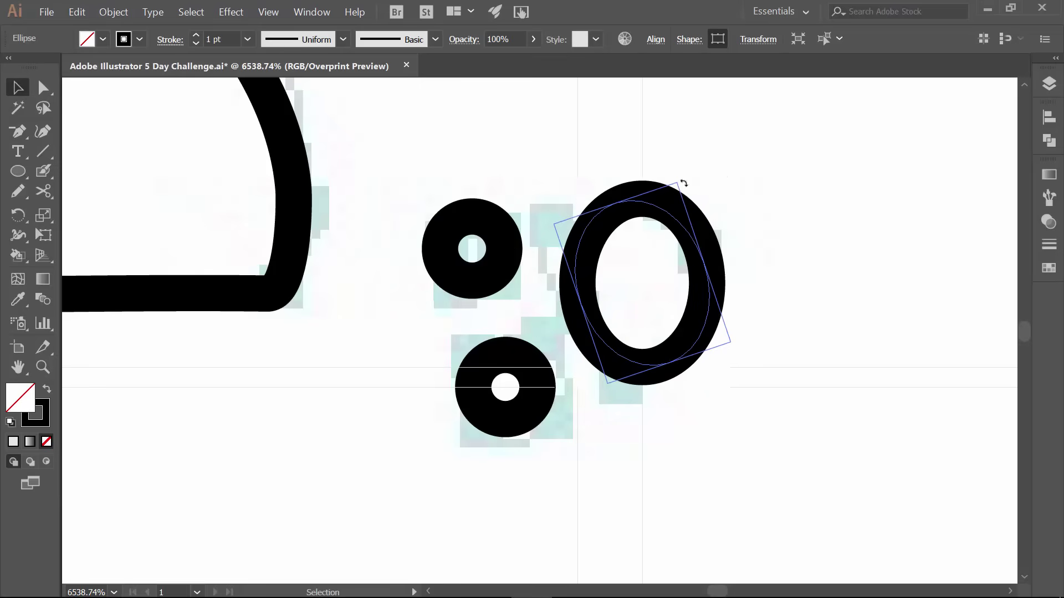
key(ctrl+shift+a)
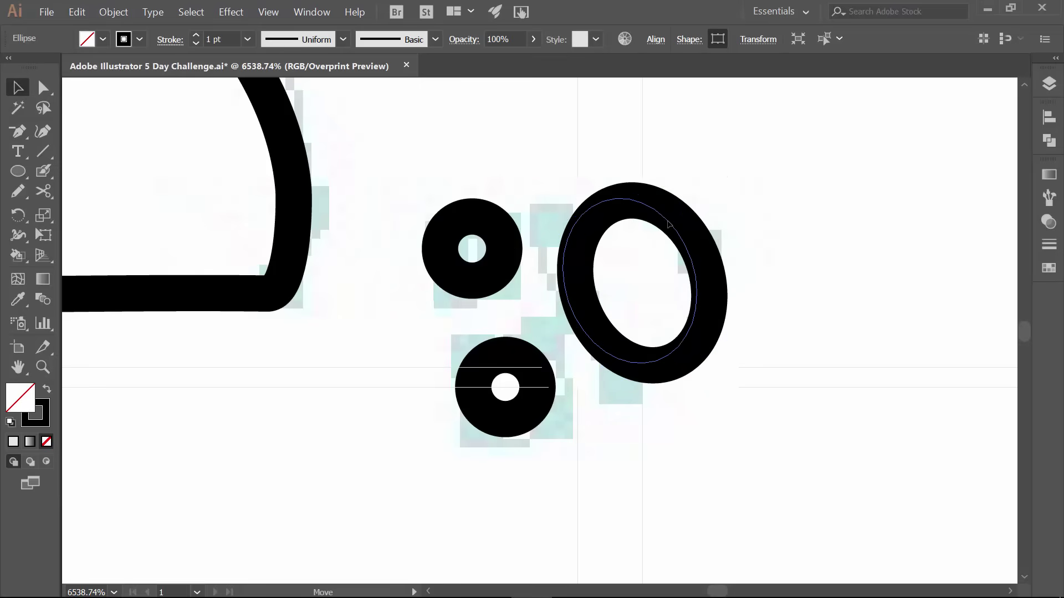
click(669, 224)
key(ctrl+shift+a)
key(ctrl+0)
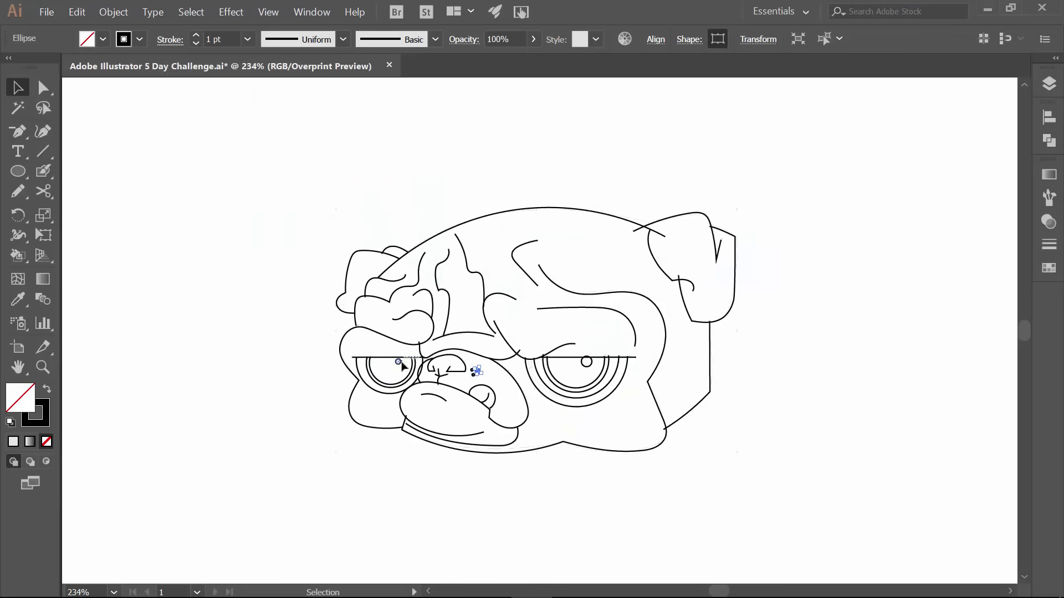
Make both pupils and the nostril circles solid black fills with no stroke
click(403, 365)
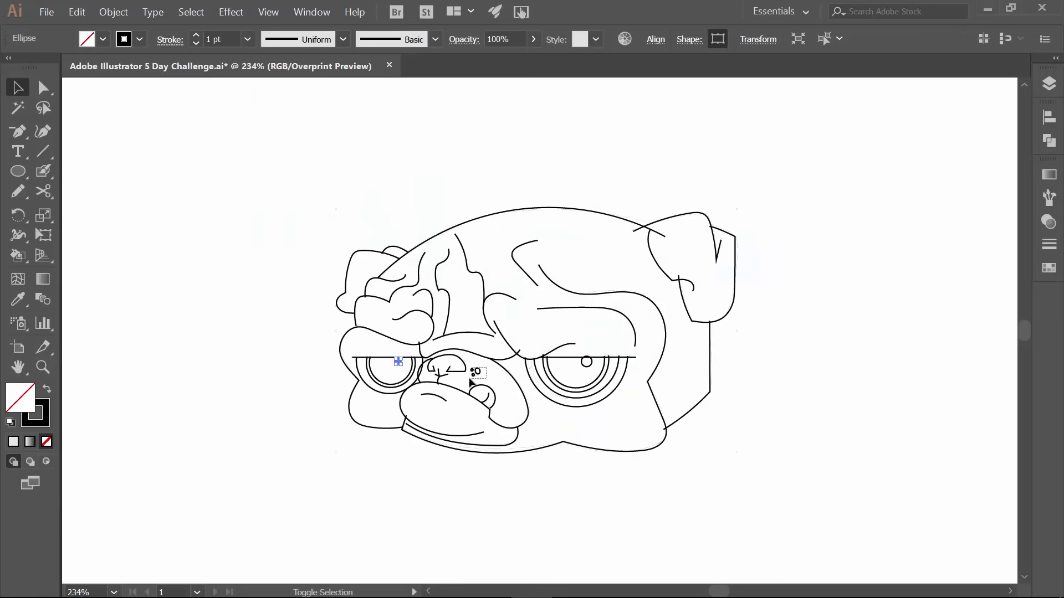
shift+click(471, 373)
shift+click(588, 364)
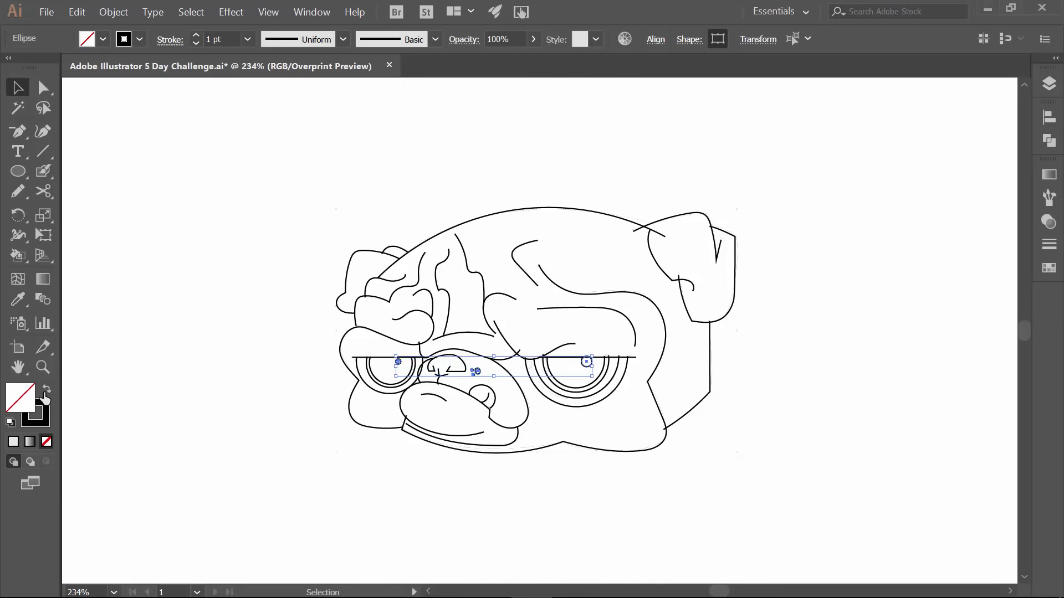
click(46, 395)
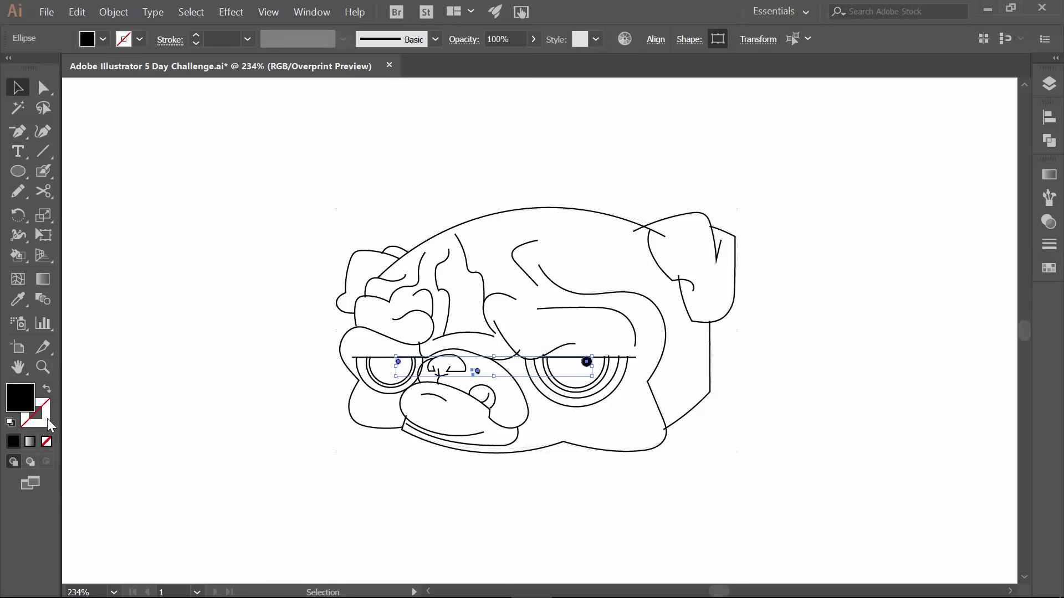
click(184, 405)
key(z)
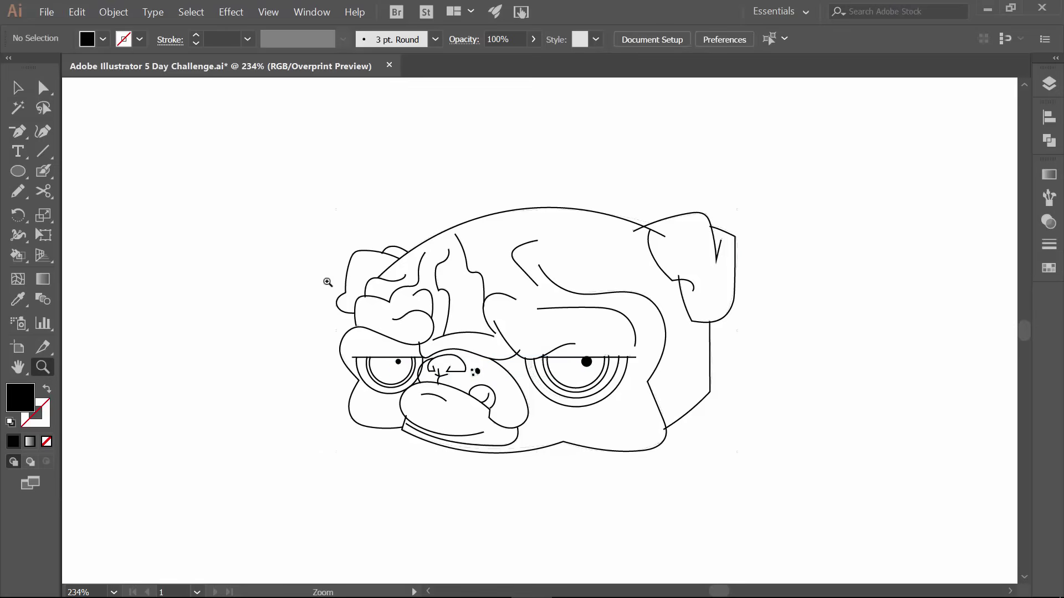
drag(302, 156, 778, 494)
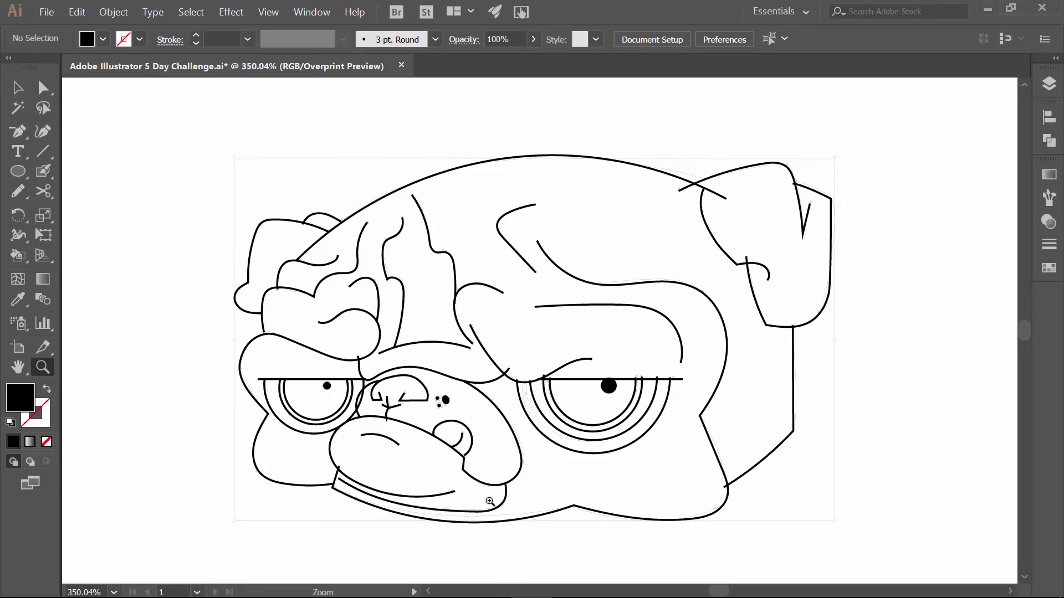
key(a)
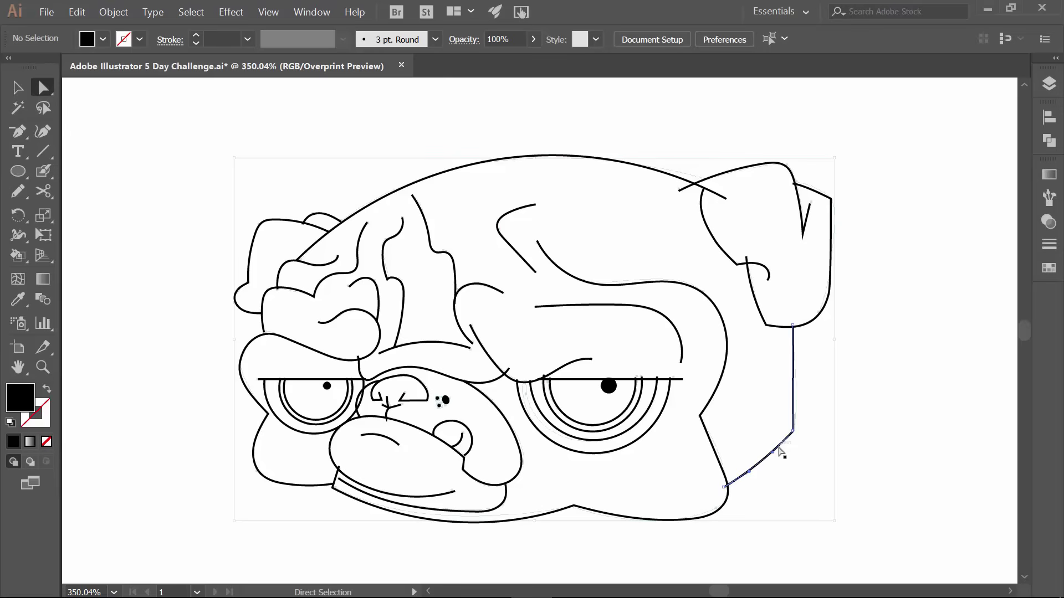
click(780, 449)
key(shift+c)
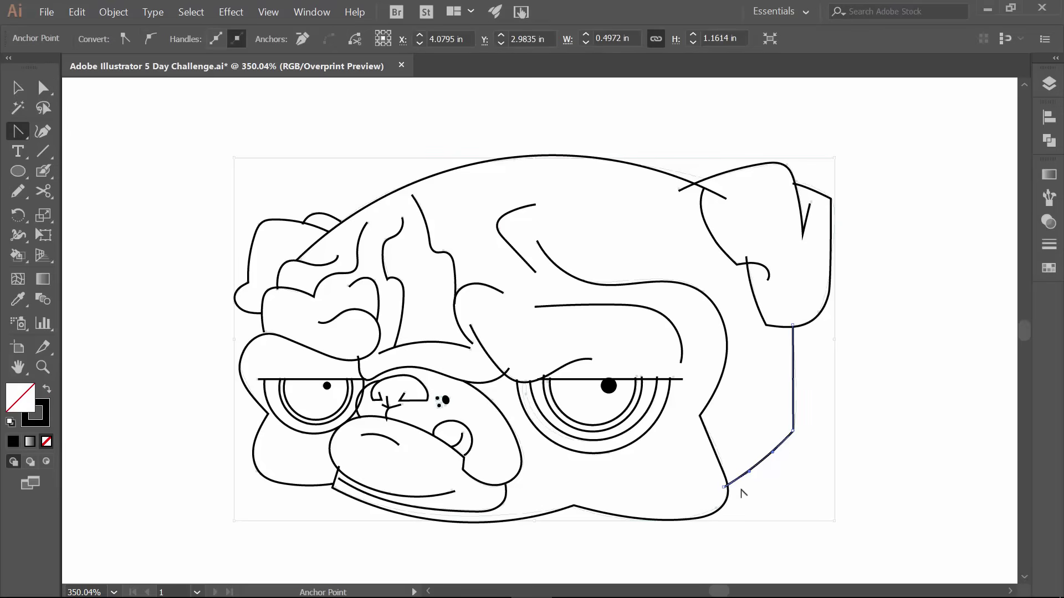
click(724, 487)
key(a)
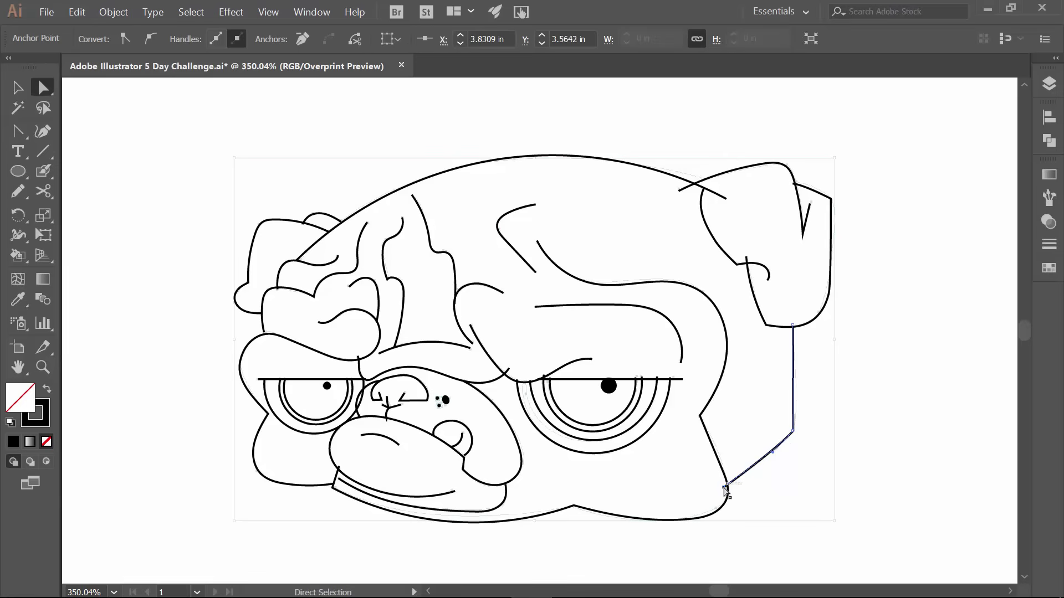
click(726, 488)
click(728, 487)
click(509, 244)
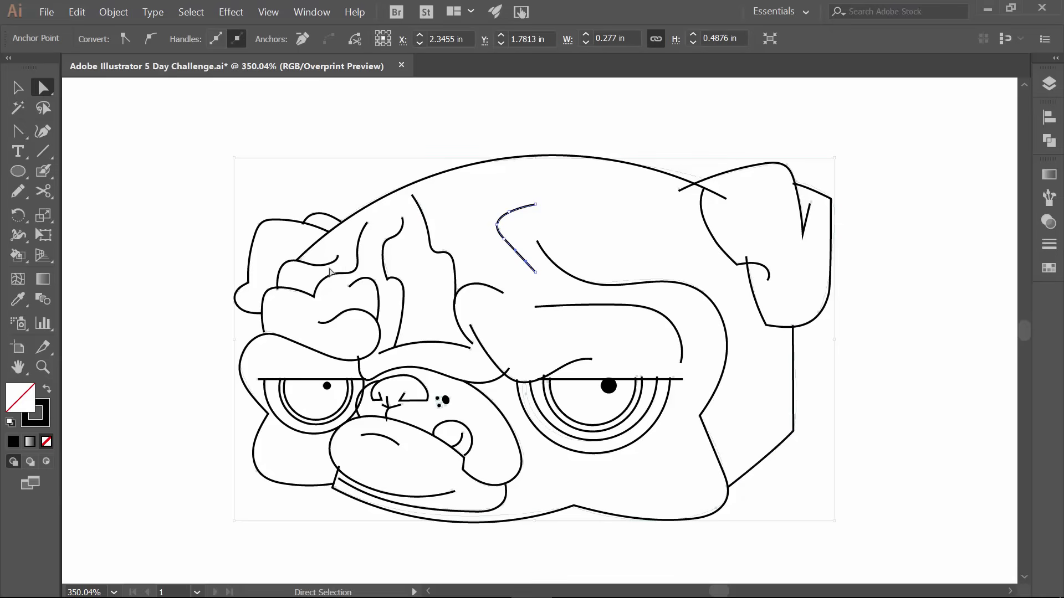
click(285, 221)
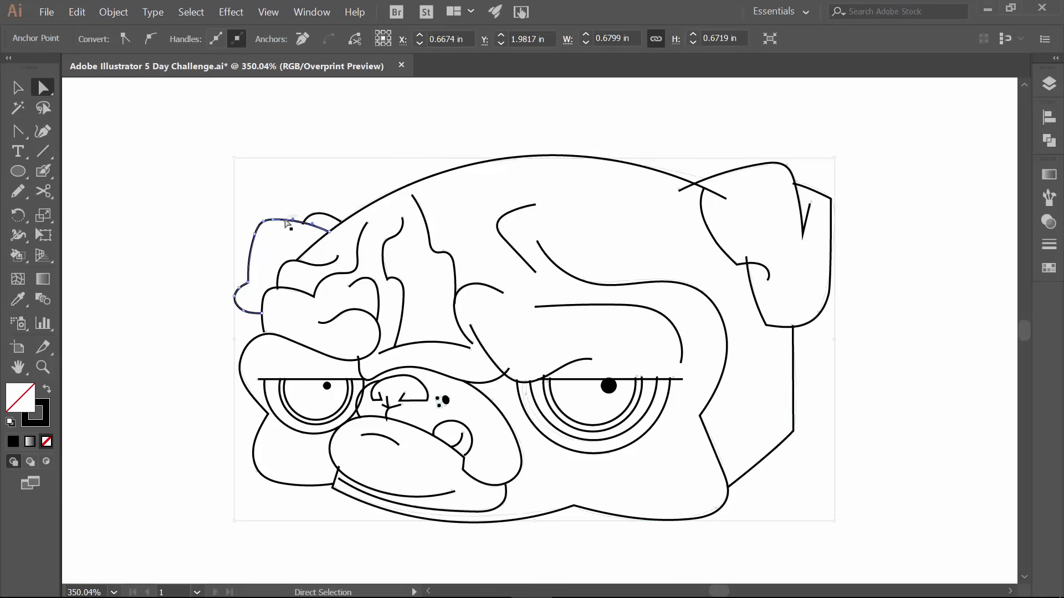
key(v)
key(ctrl+shift+a)
key(ctrl+0)
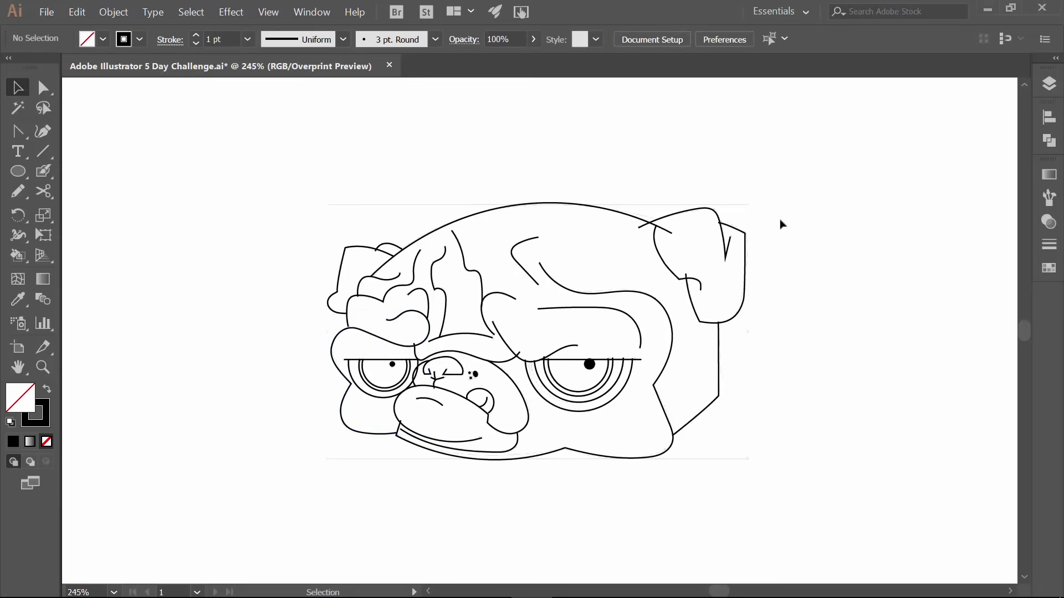
Save 'Adobe Illustrator 5 Day Challenge.ai' and open the Pencil Tool Options
click(47, 11)
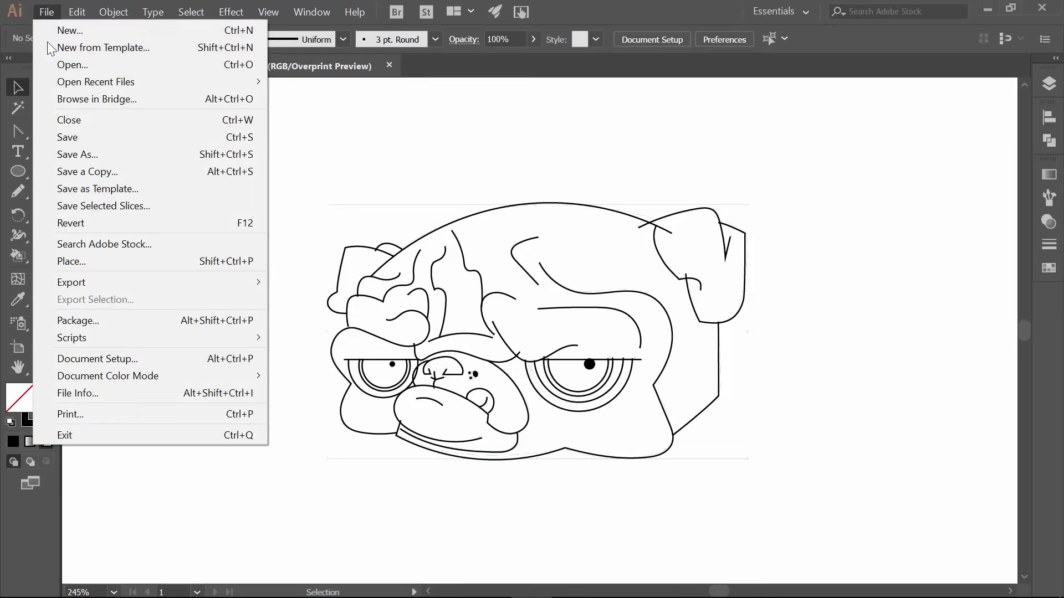
click(68, 136)
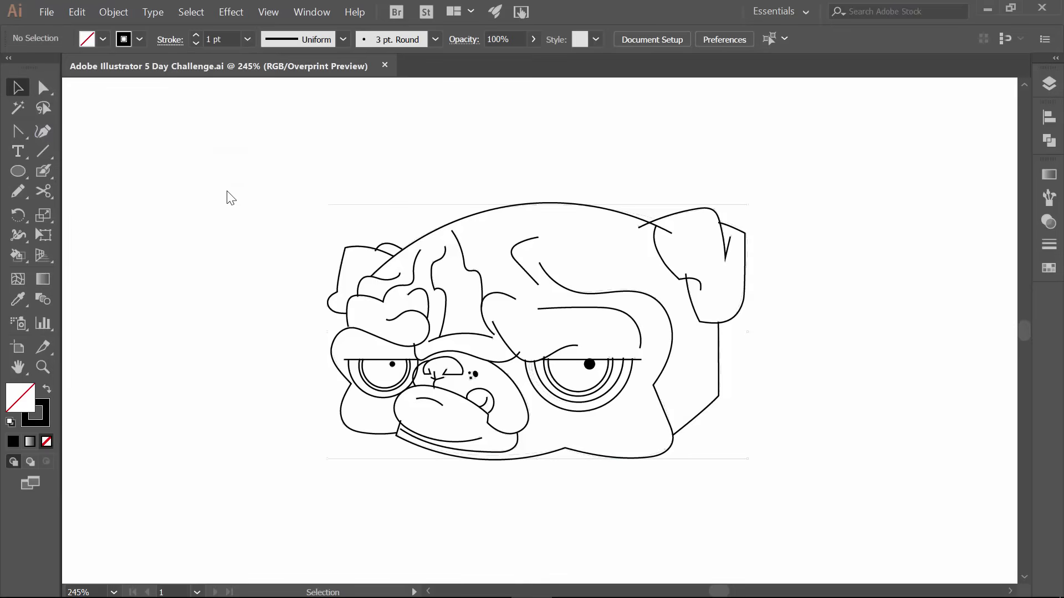
double_click(18, 191)
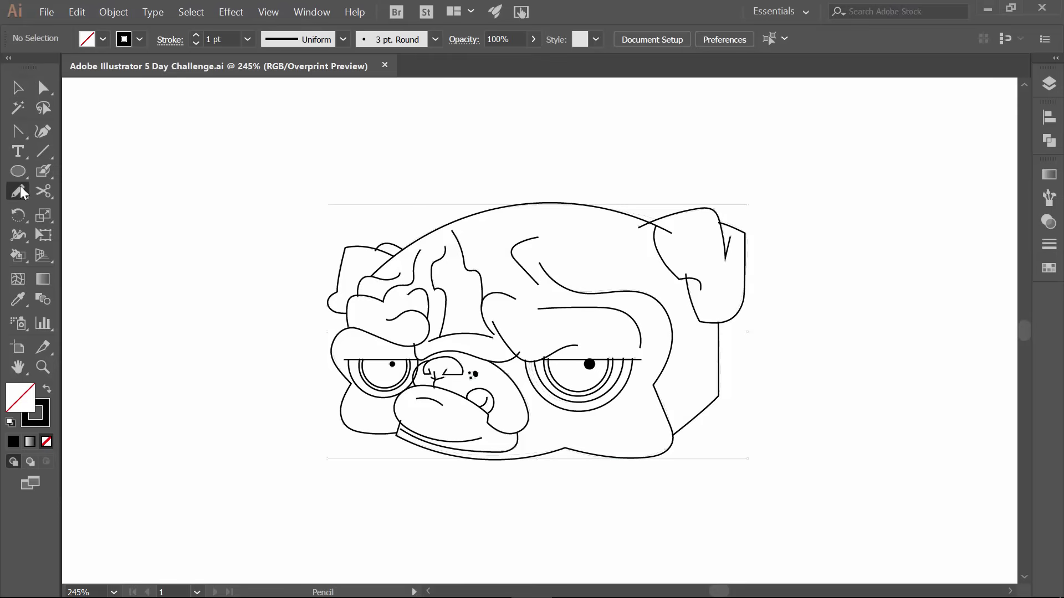